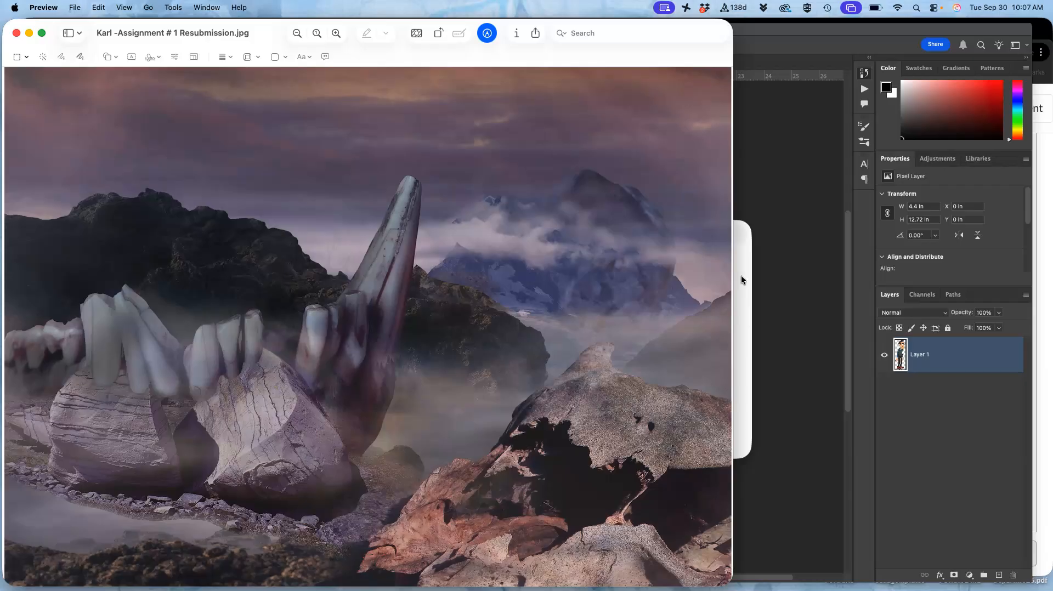
Open the Skeletor emoji image from the Exercise #2 folder, review it, and return to the Assignment #1 landscape image
click(742, 280)
click(556, 317)
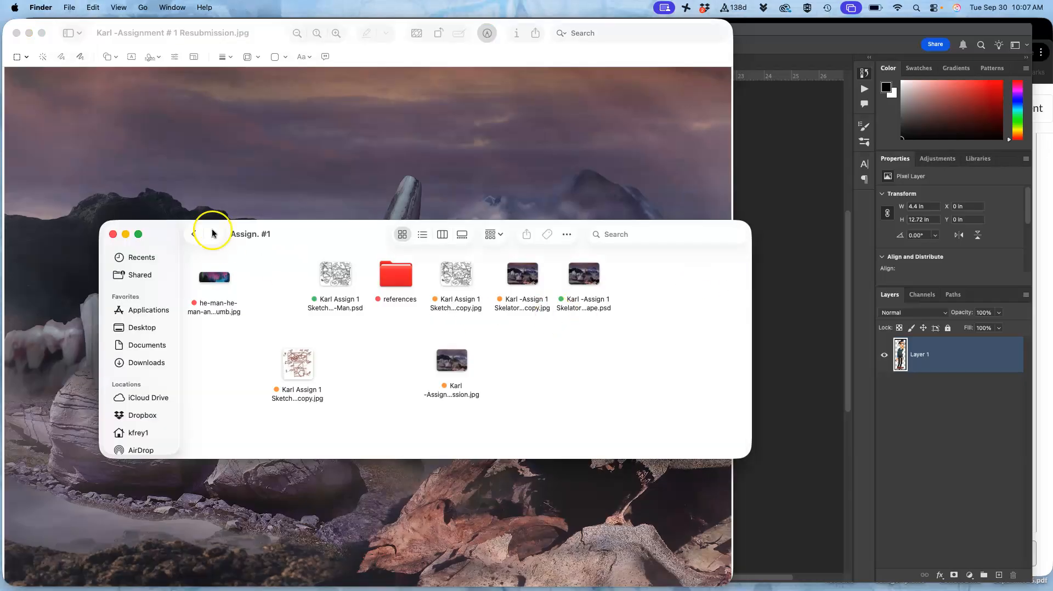
click(193, 236)
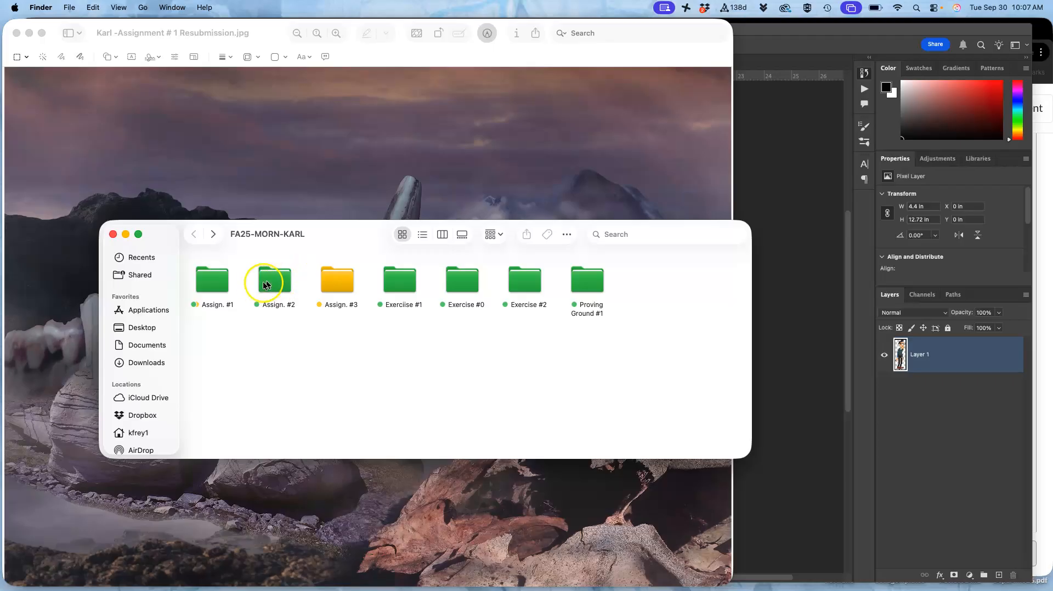
double_click(531, 286)
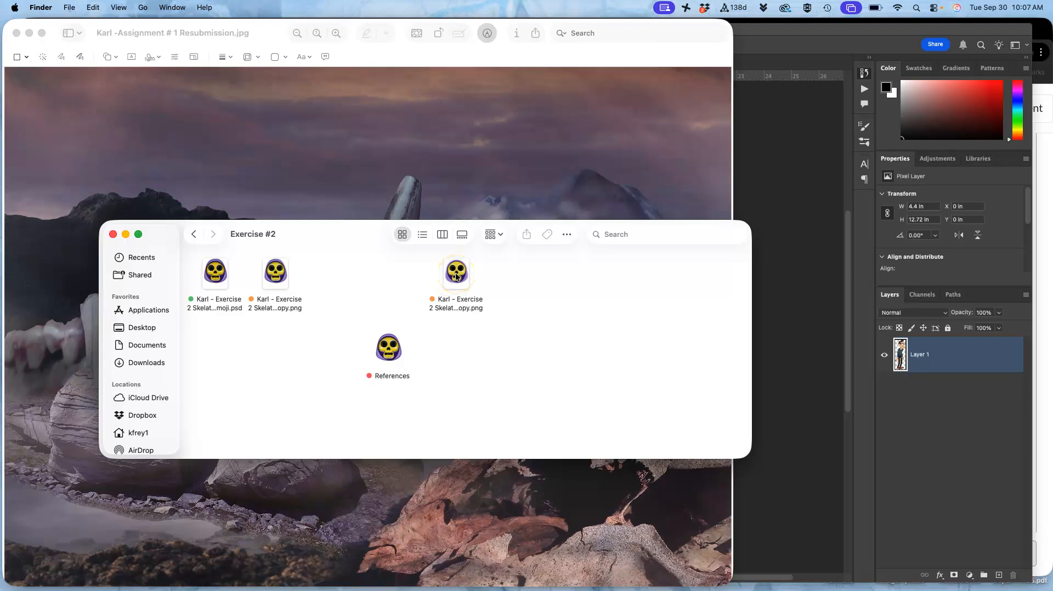
key(super+Tab)
drag(273, 271, 273, 270)
click(489, 283)
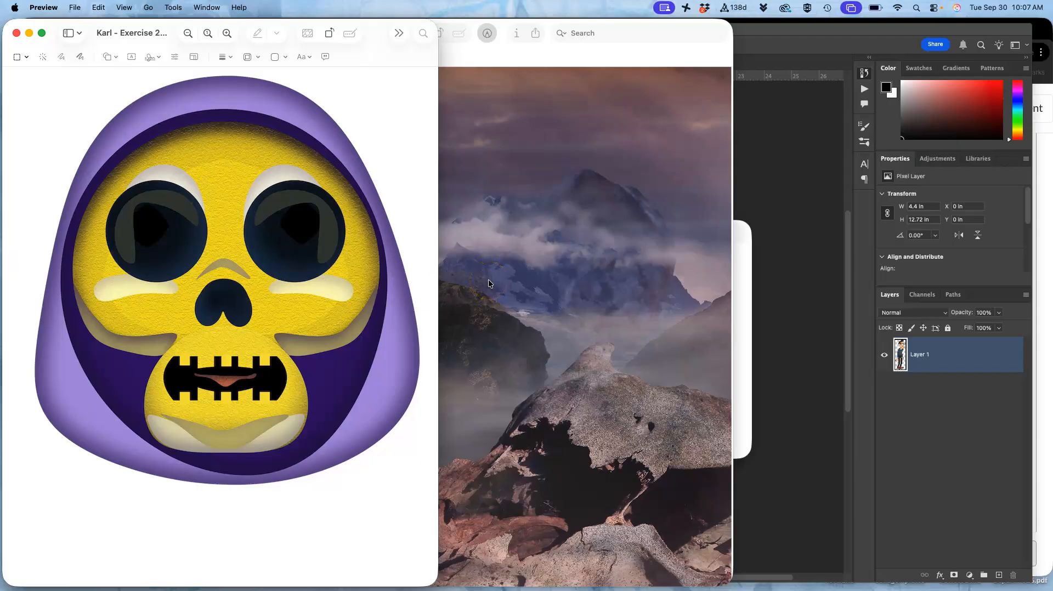
click(294, 302)
click(510, 273)
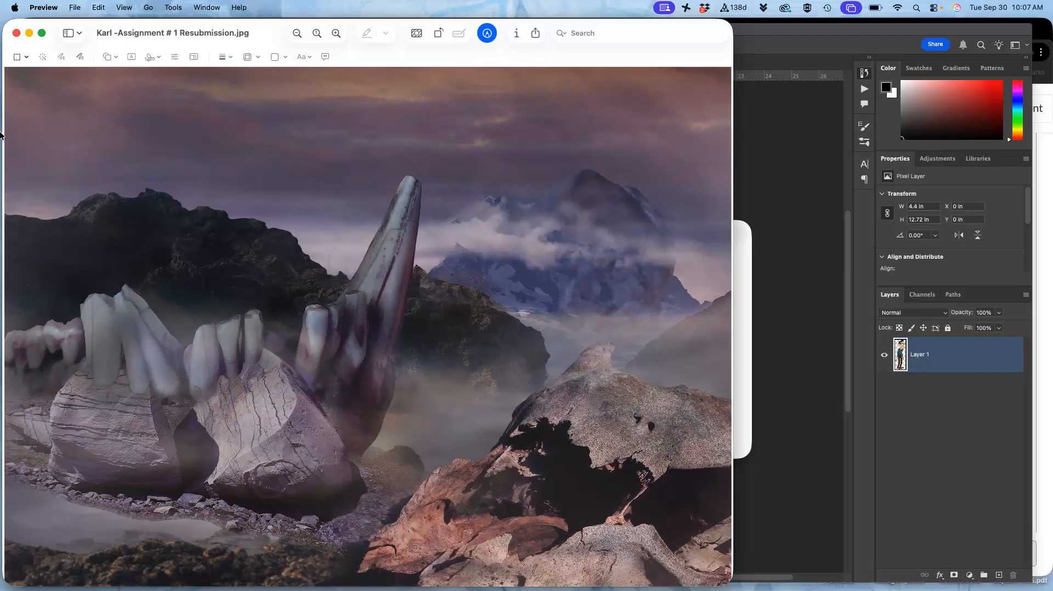
Switch to Chrome and search the web for "skeltor head laughing" in a new tab
click(17, 114)
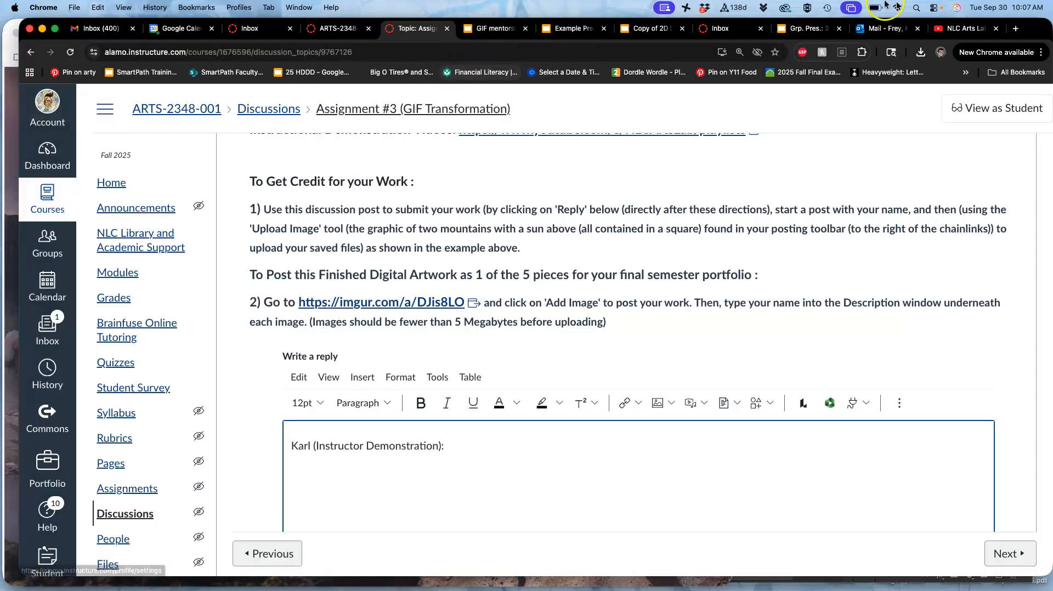
click(1023, 29)
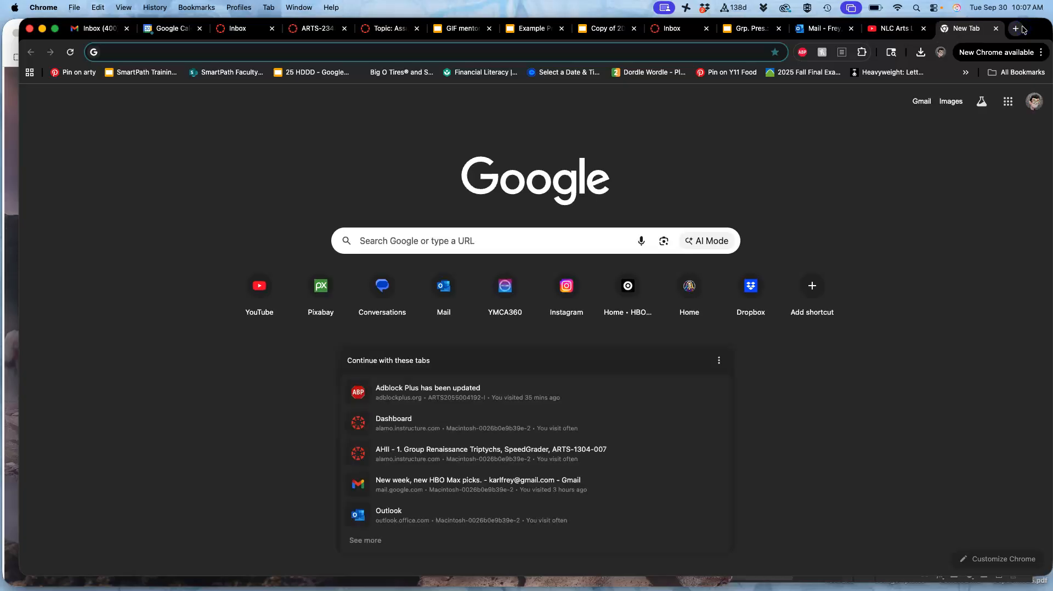
text(skeltor he)
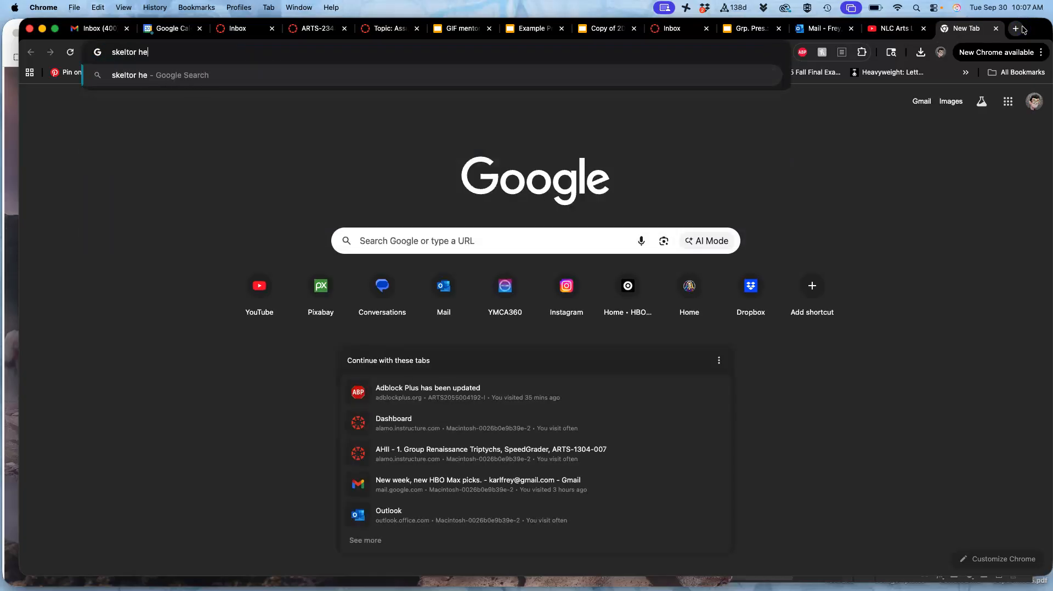
text(ad laughing)
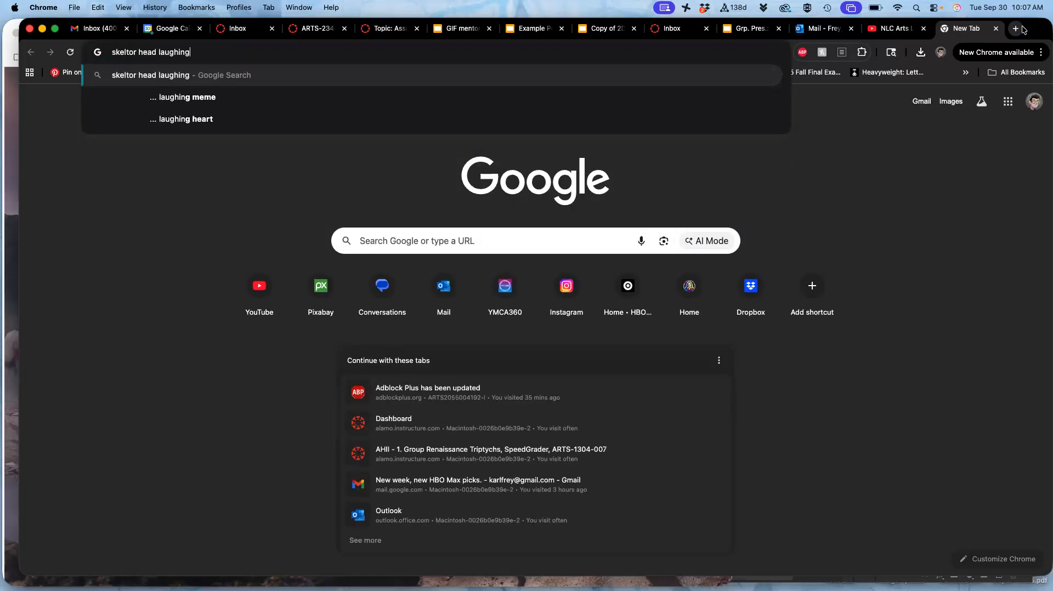
key(Return)
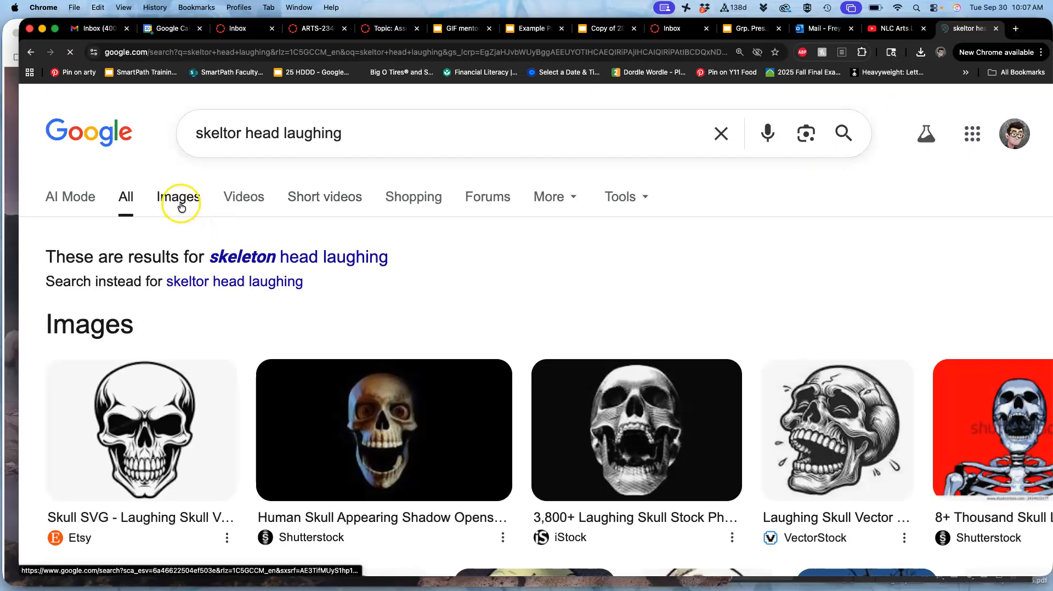
Show image results and correct the search query to "skelator head laughing"
click(181, 206)
click(249, 134)
key(BackSpace)
key(BackSpace)
key(BackSpace)
key(BackSpace)
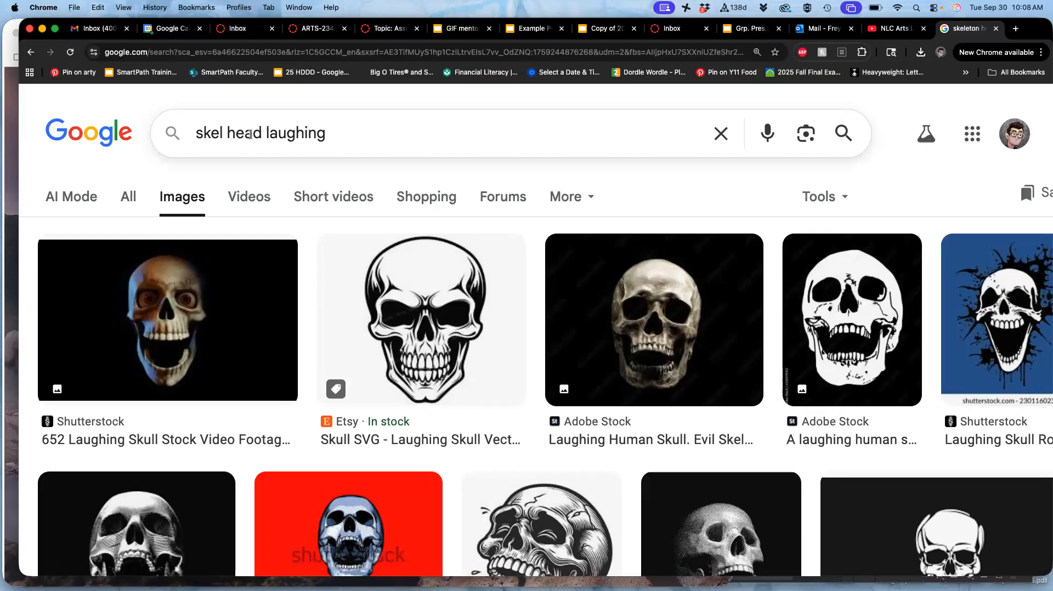
text(ator)
key(Return)
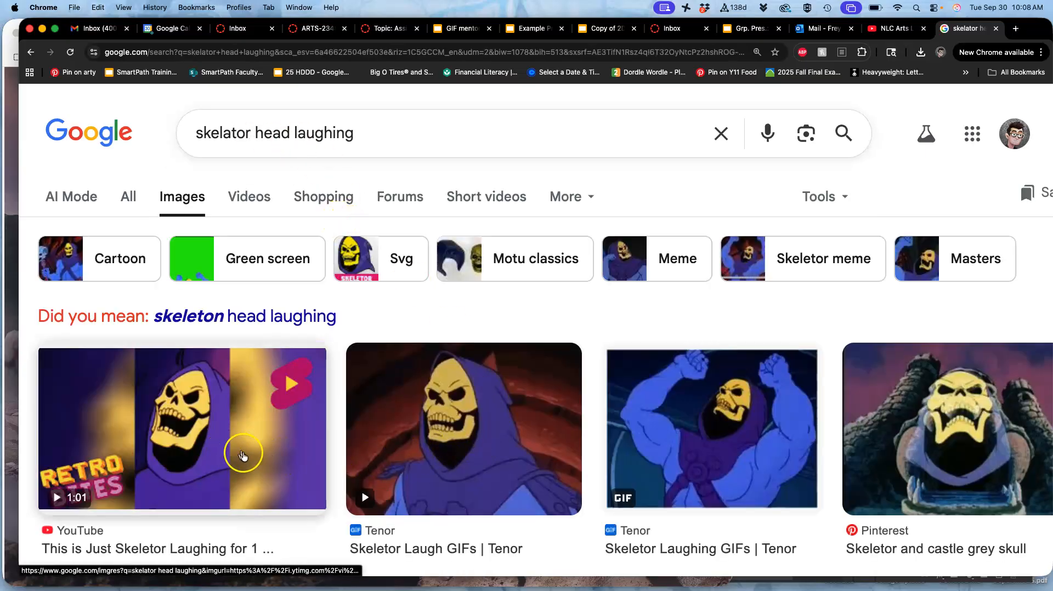
Preview the first two Skeletor results, filter the images by GIF type, and preview the Tenor GIF with the head tilted back
click(240, 460)
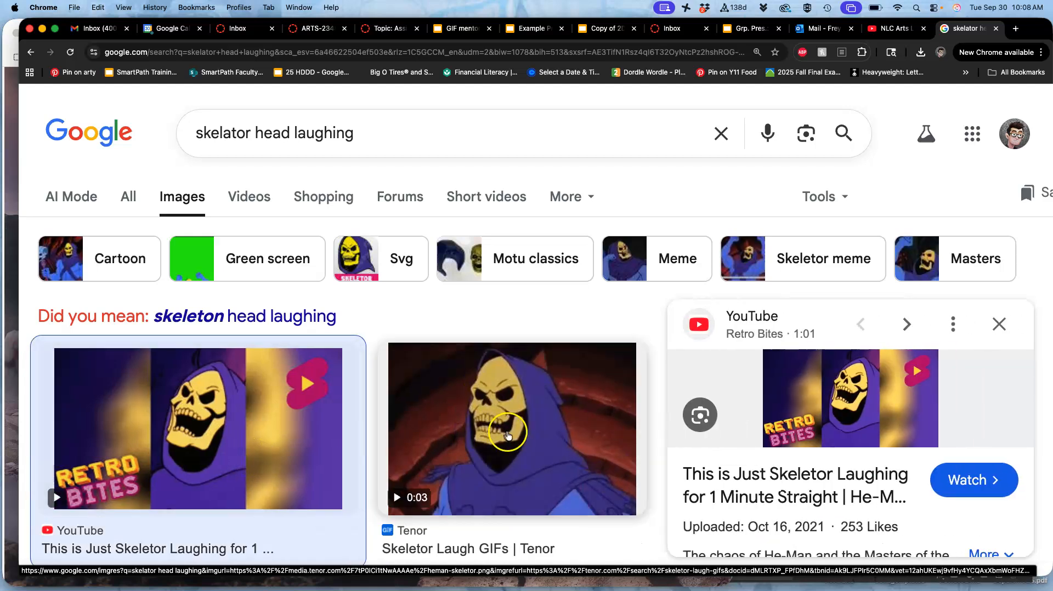
click(510, 436)
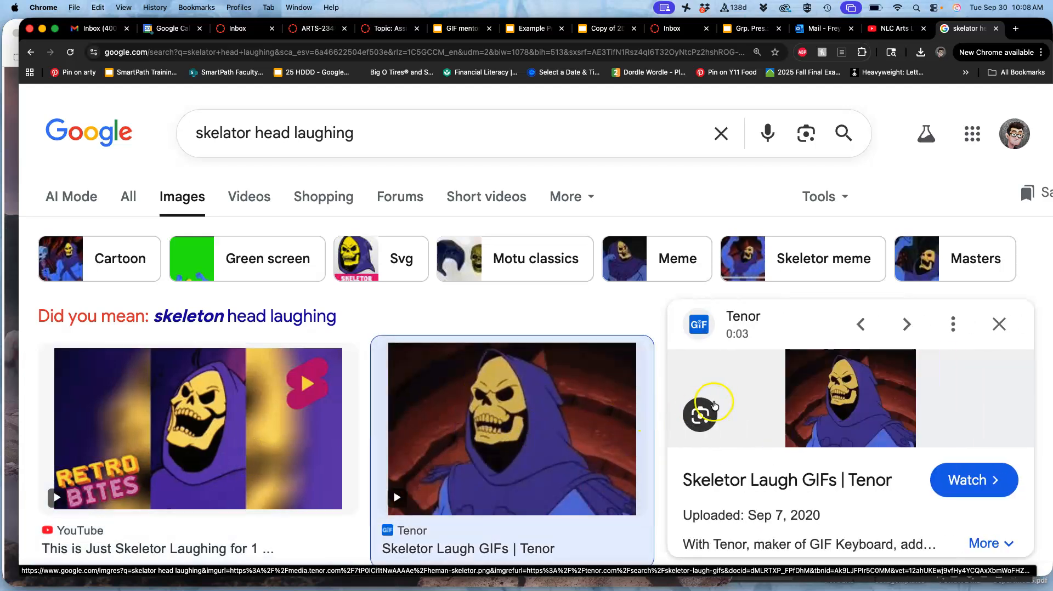
click(571, 198)
click(817, 196)
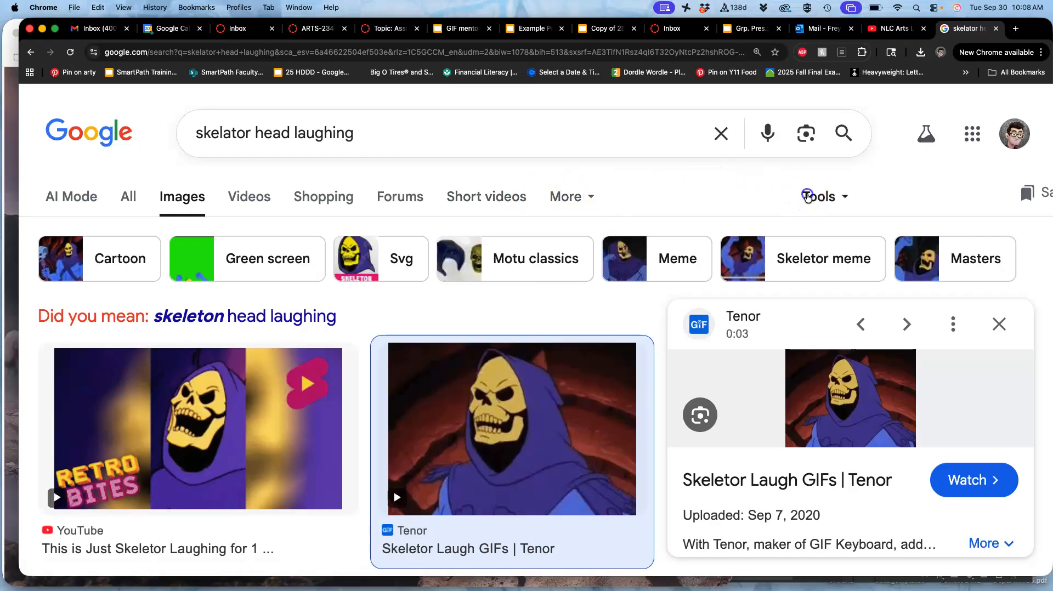
click(830, 310)
mouse_move(812, 323)
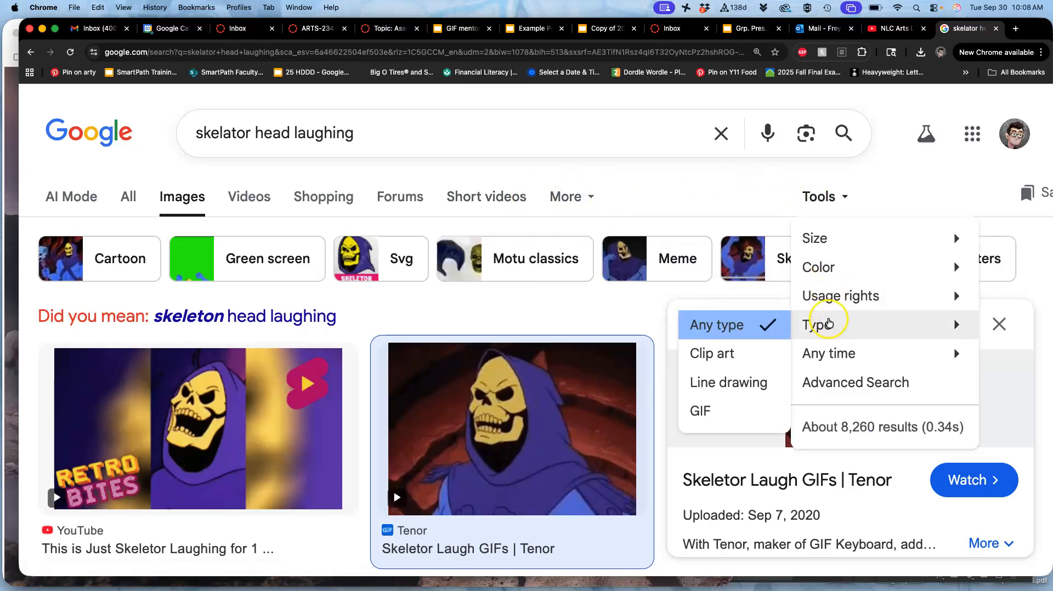
click(683, 416)
click(601, 441)
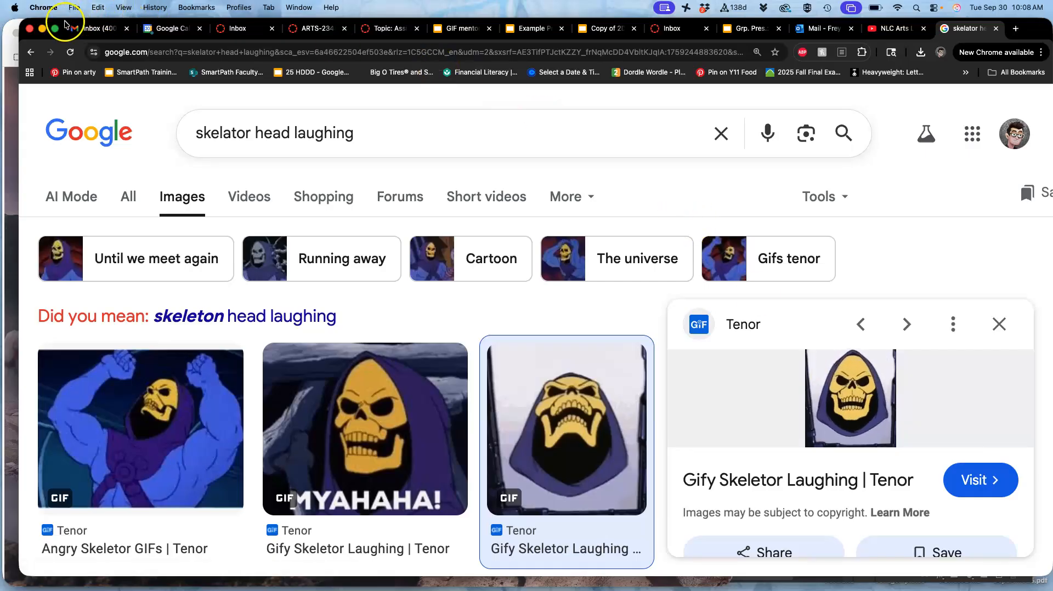
Move the browser aside, switch to Photoshop, and float the cartoon self-portrait in its own window beside the main workspace
drag(65, 25, 213, 133)
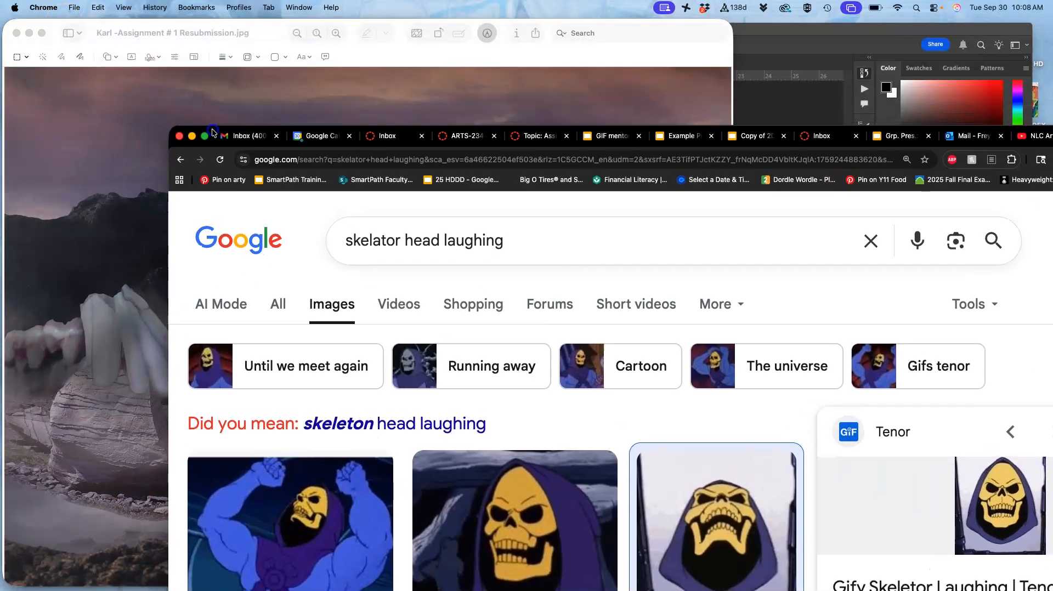
click(749, 100)
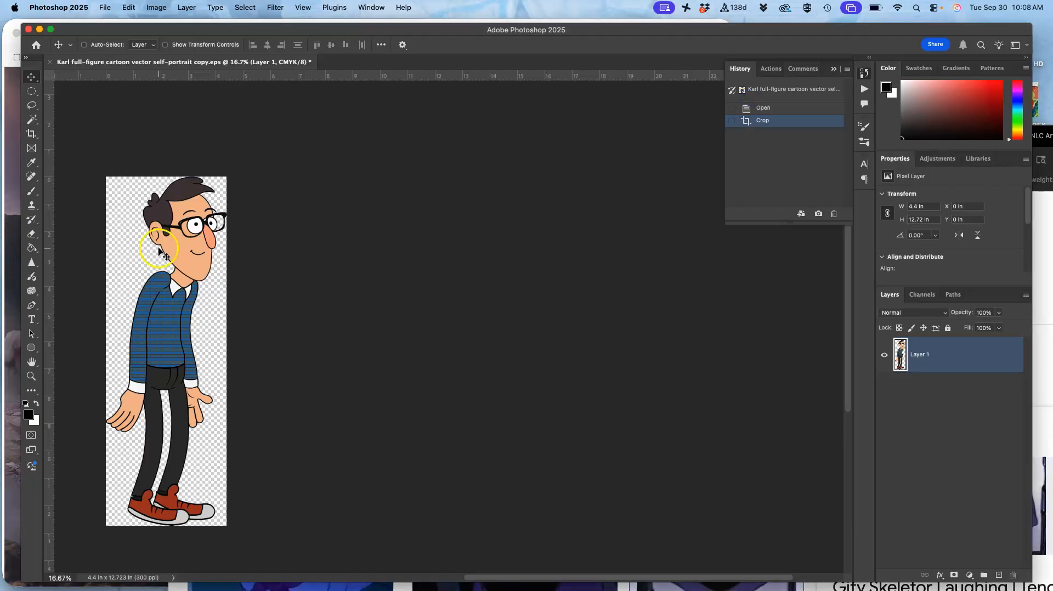
click(652, 585)
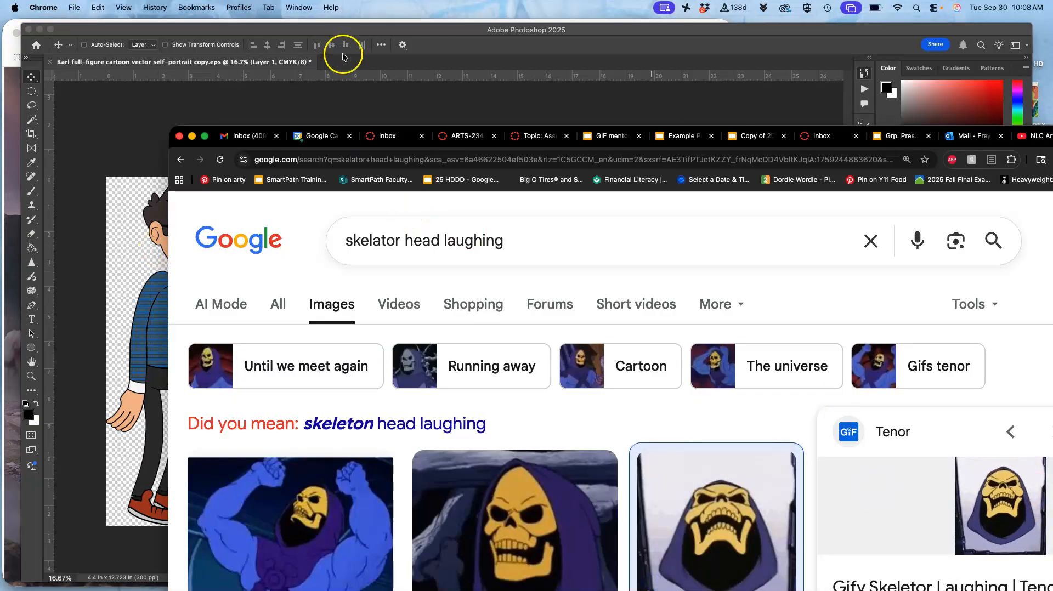
click(368, 30)
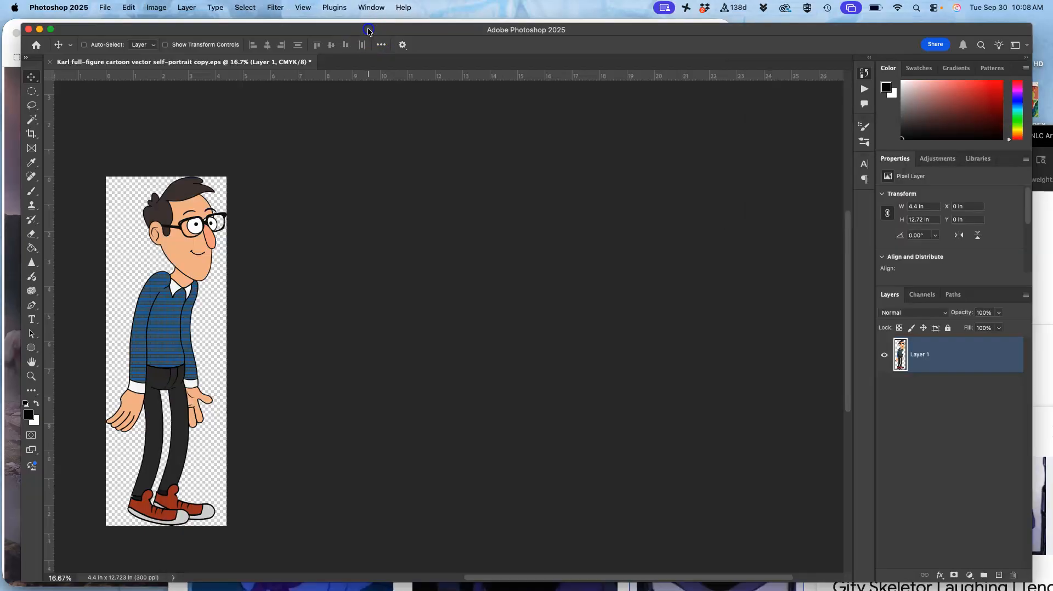
drag(176, 62, 111, 104)
drag(242, 29, 340, 27)
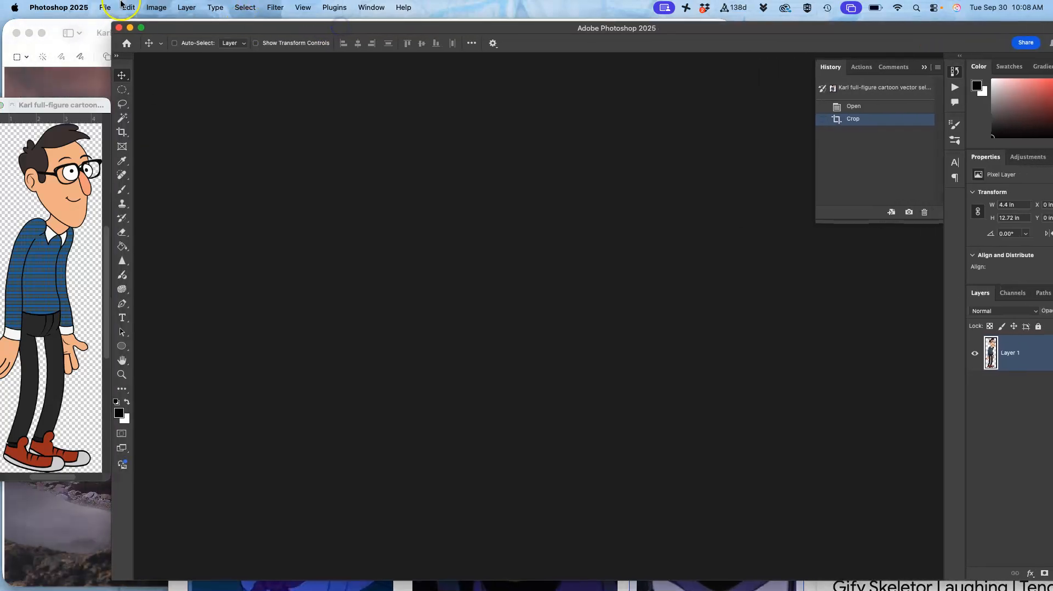
Create an 8 x 10 in, 350 ppi document titled with the author's first name and "Assign #3 Storyboard Skelator", and dock it in the main workspace
click(103, 10)
click(110, 29)
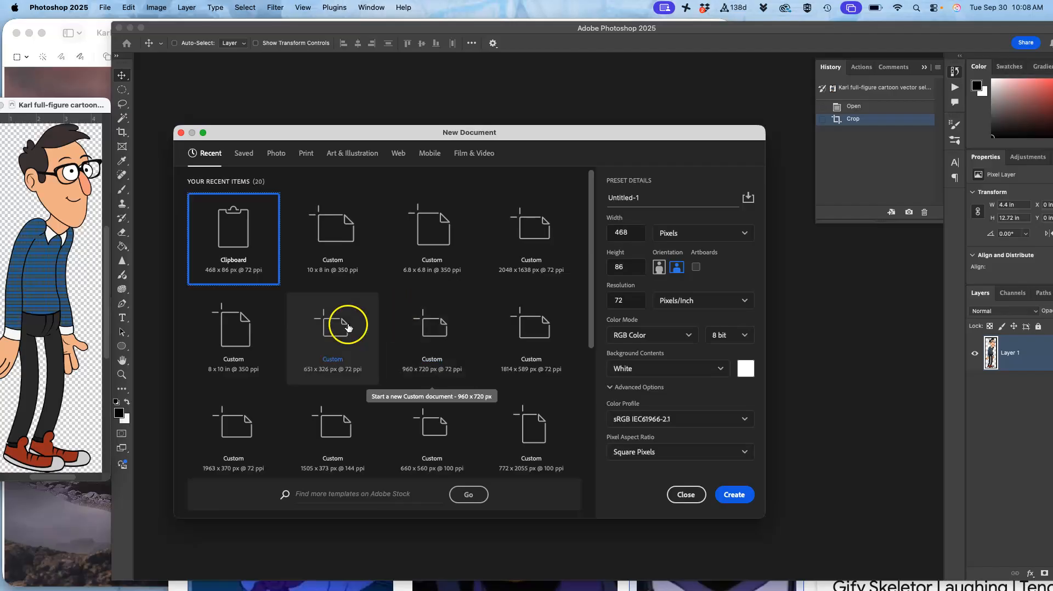
click(240, 345)
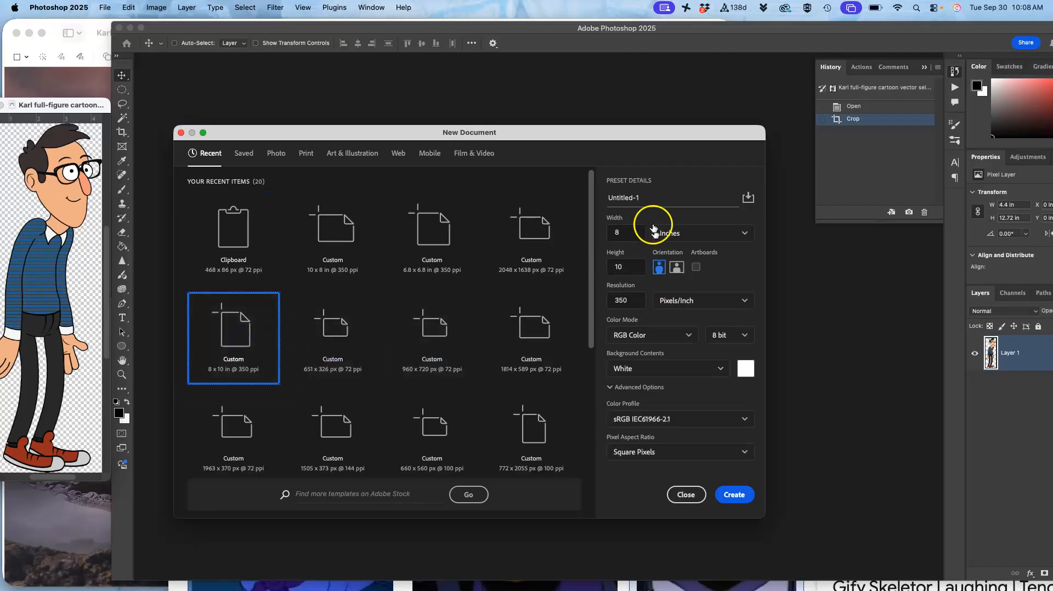
click(647, 197)
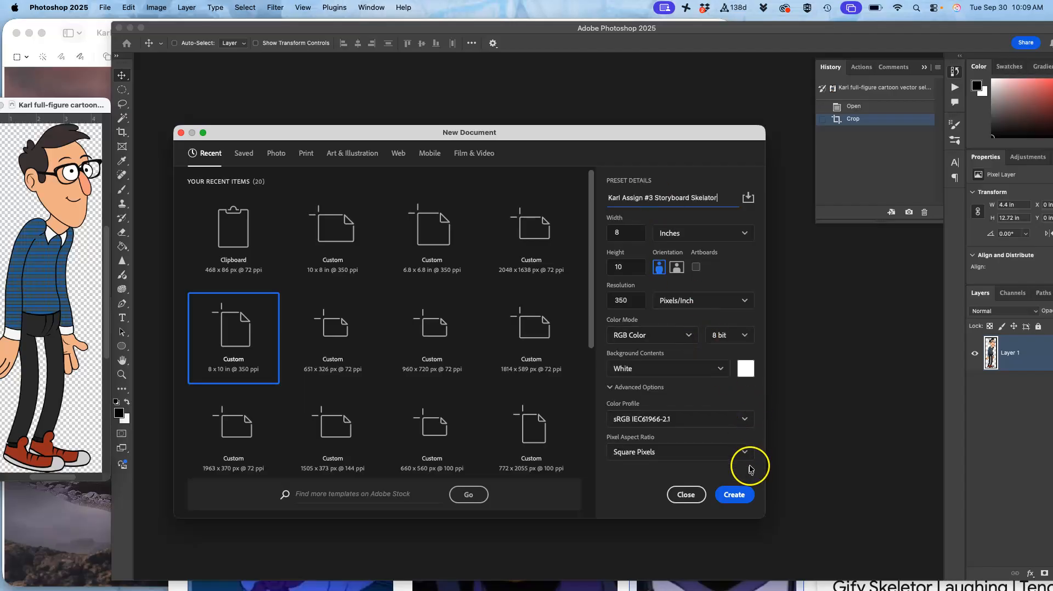
click(735, 494)
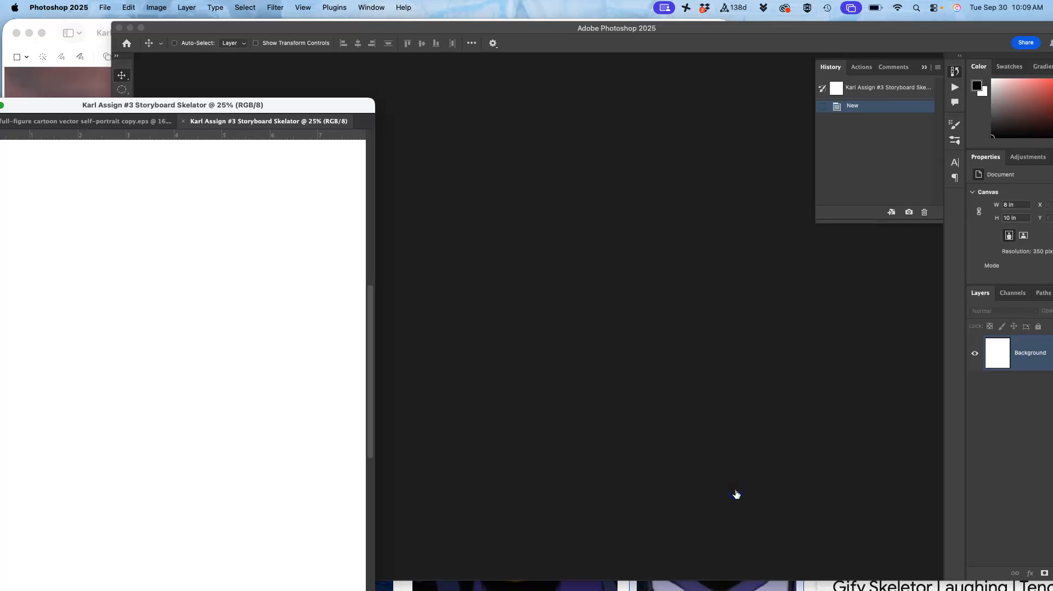
drag(272, 122, 400, 51)
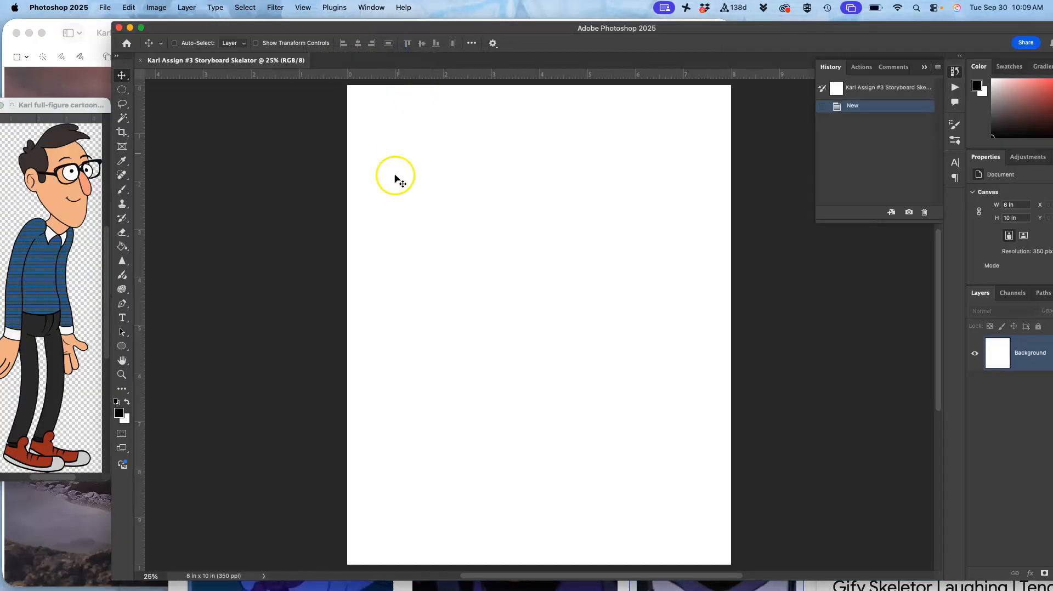
Sketch a row of three storyboard frames, each about 2 in tall, across the top of the page with the Brush tool
click(123, 193)
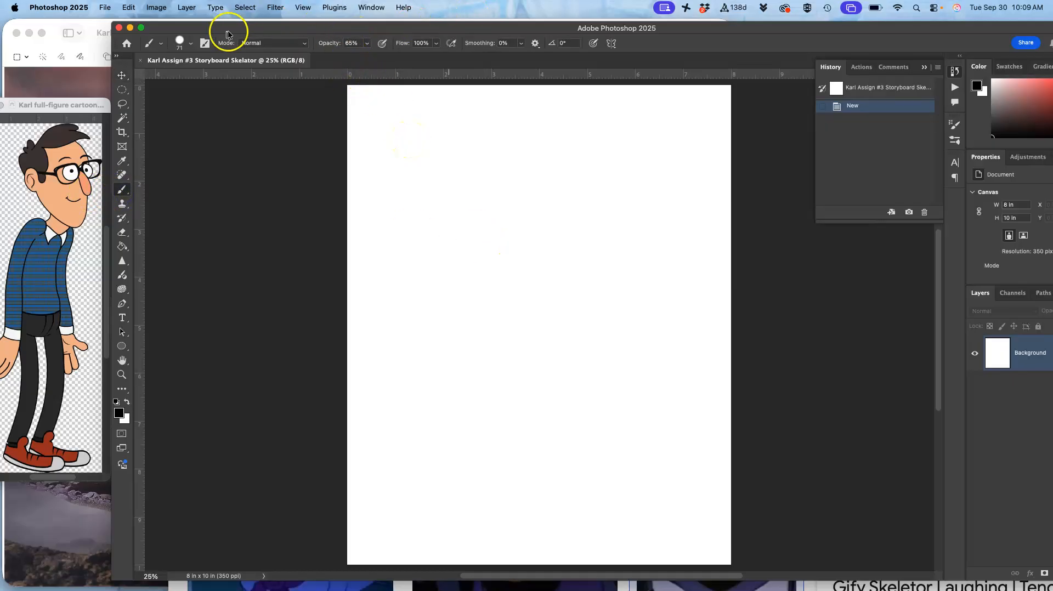
click(187, 43)
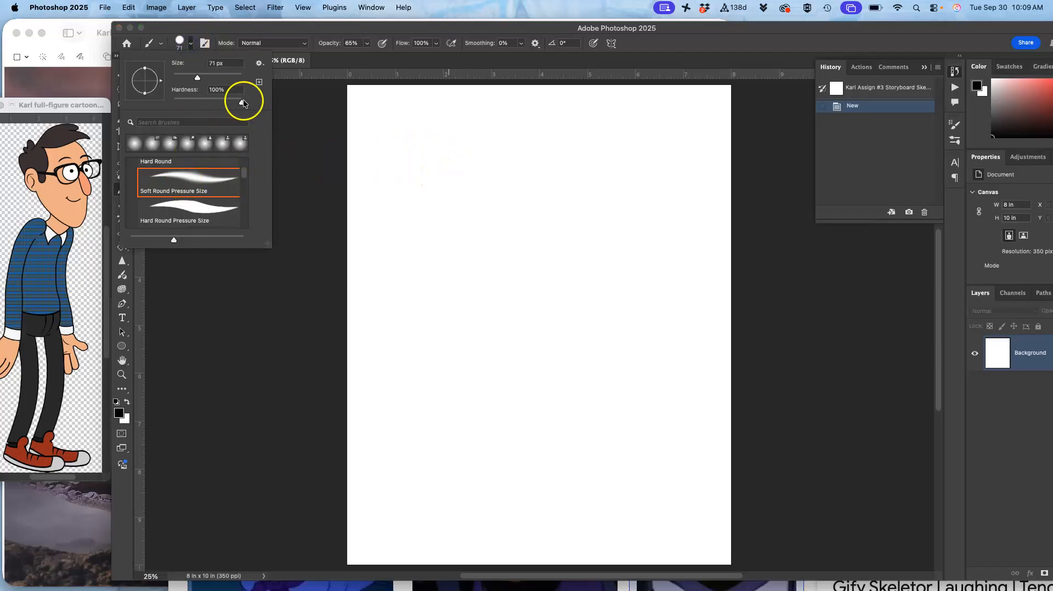
click(371, 125)
drag(371, 127, 372, 217)
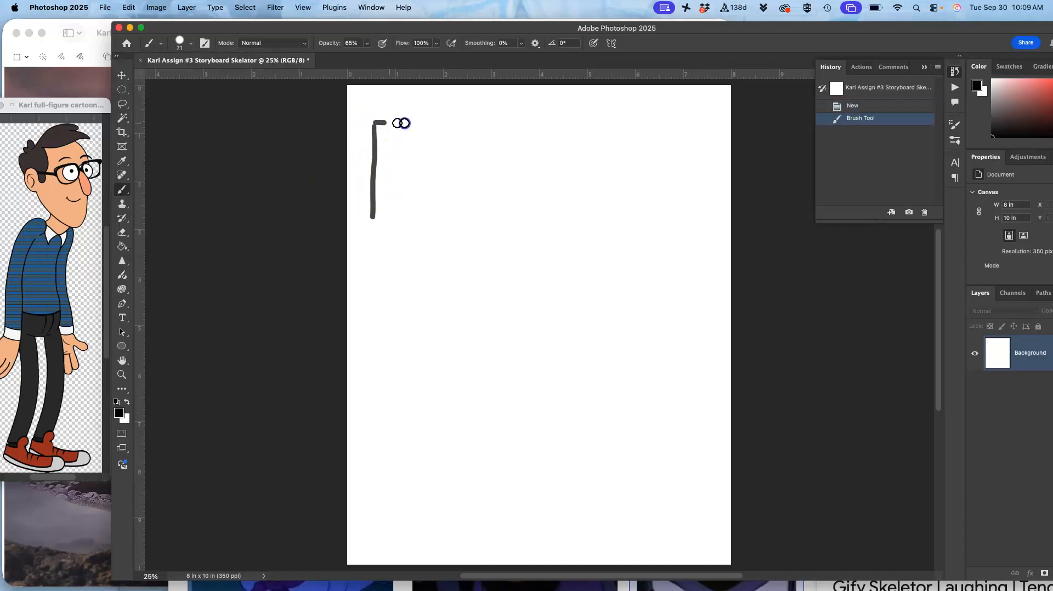
drag(383, 215, 373, 216)
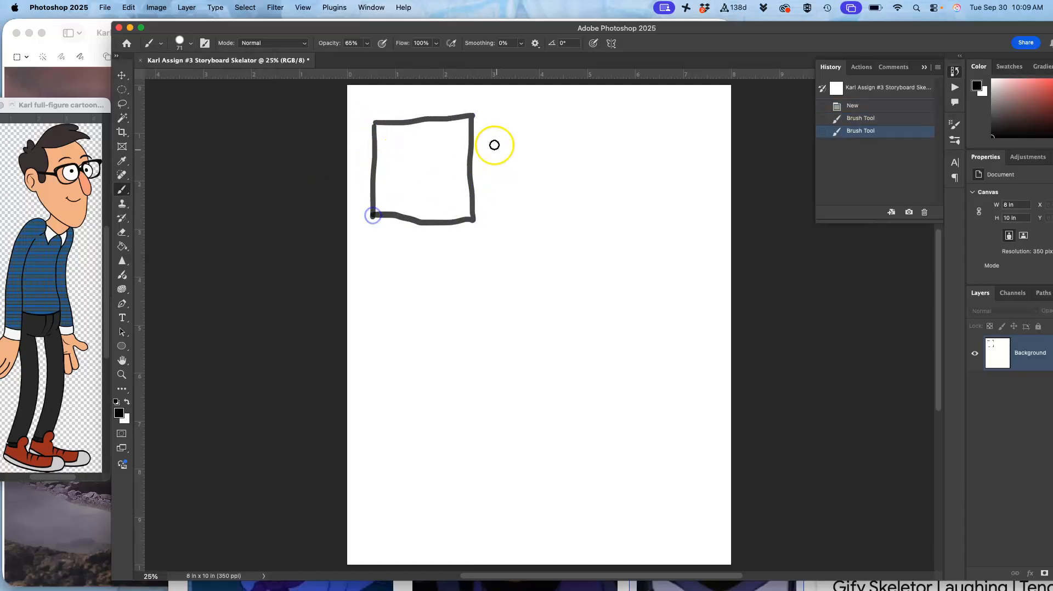
mouse_move(493, 220)
mouse_down()
mouse_move(576, 225)
mouse_move(575, 181)
mouse_move(568, 122)
mouse_move(496, 121)
mouse_move(600, 204)
mouse_up()
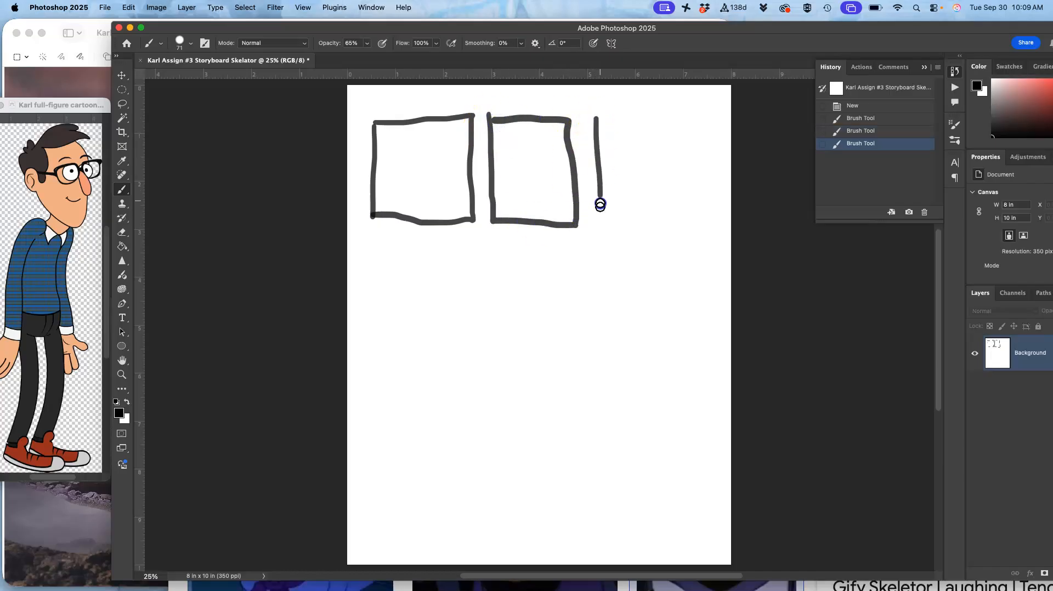
drag(703, 215, 693, 119)
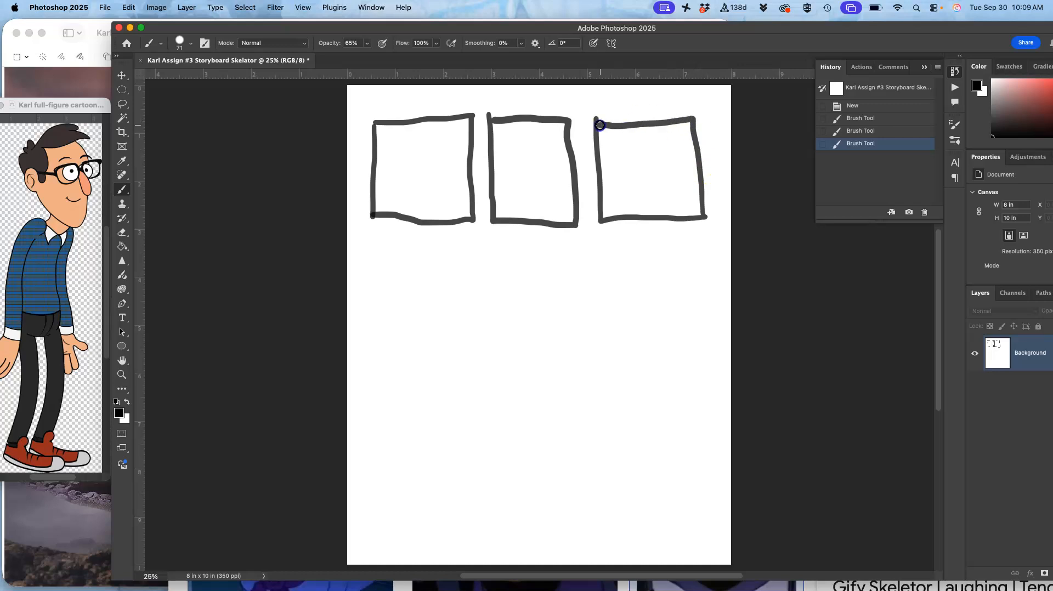
Sketch a second row of three storyboard frames, each about 2 in tall, below the first row
drag(374, 248, 382, 368)
mouse_move(476, 366)
mouse_down()
mouse_move(468, 260)
mouse_move(375, 259)
mouse_up()
drag(491, 255, 498, 366)
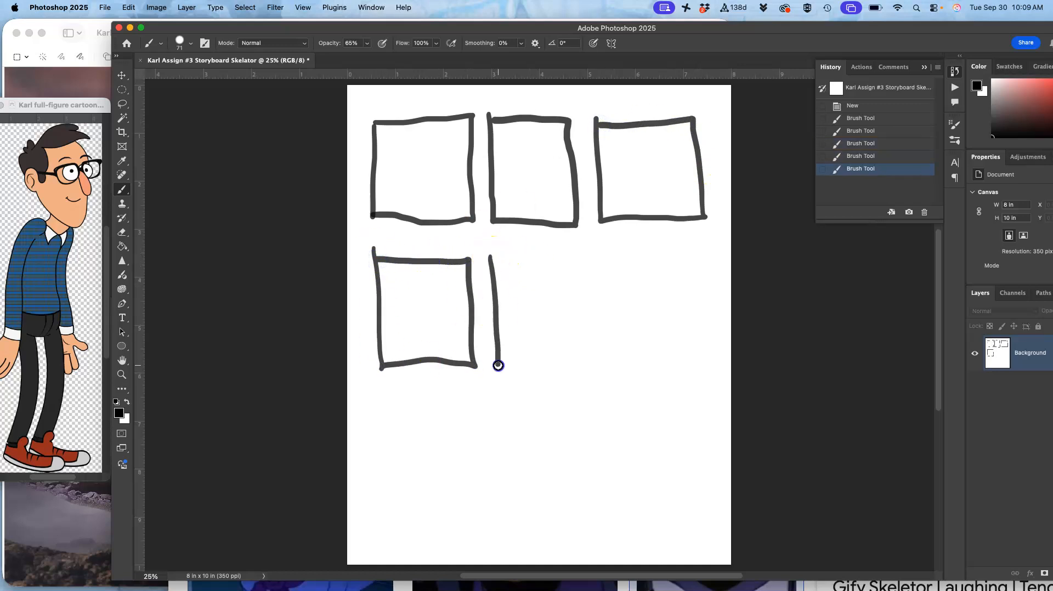
mouse_move(590, 352)
mouse_down()
mouse_move(579, 253)
mouse_move(490, 258)
mouse_up()
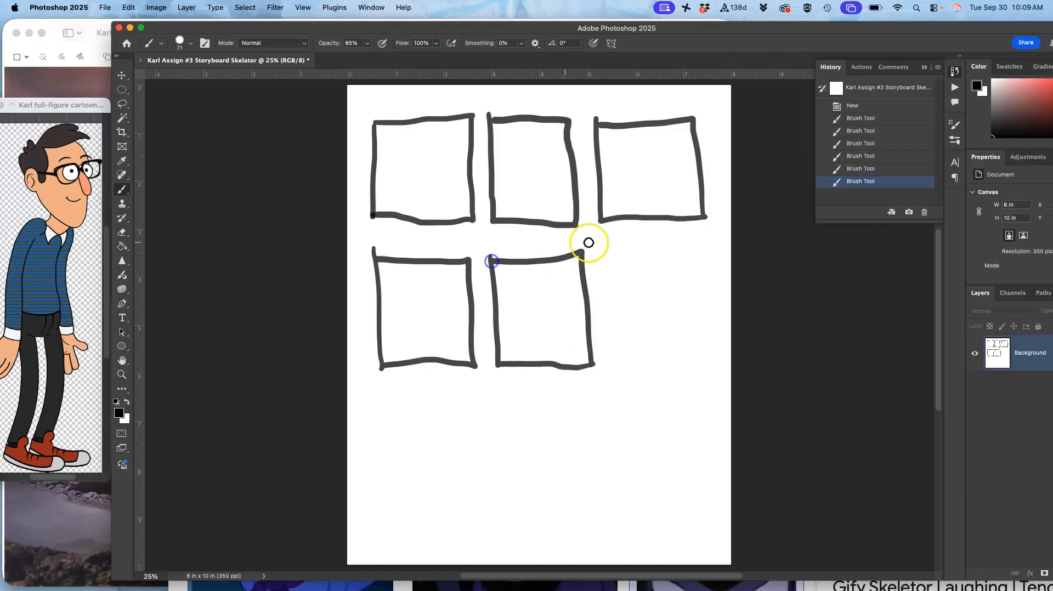
mouse_move(608, 252)
mouse_down()
mouse_move(612, 363)
mouse_move(705, 363)
mouse_move(711, 266)
mouse_up()
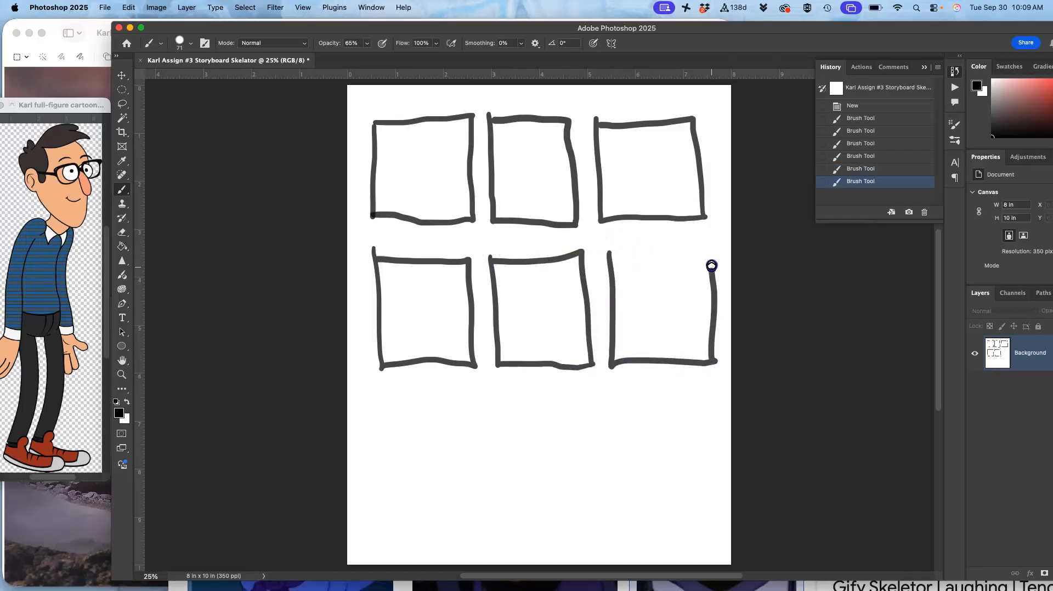
drag(612, 254, 613, 254)
Sketch a third row of three frames about 2 in tall and caption the first storyboard frame "Int. char in setting"
mouse_move(376, 396)
mouse_down()
mouse_move(379, 507)
mouse_move(486, 501)
mouse_move(479, 411)
mouse_move(378, 402)
mouse_up()
mouse_move(502, 399)
mouse_down()
mouse_move(503, 491)
mouse_move(593, 494)
mouse_move(593, 400)
mouse_move(510, 402)
mouse_up()
mouse_move(621, 399)
mouse_down()
mouse_move(618, 499)
mouse_move(725, 478)
mouse_move(716, 392)
mouse_move(618, 393)
mouse_up()
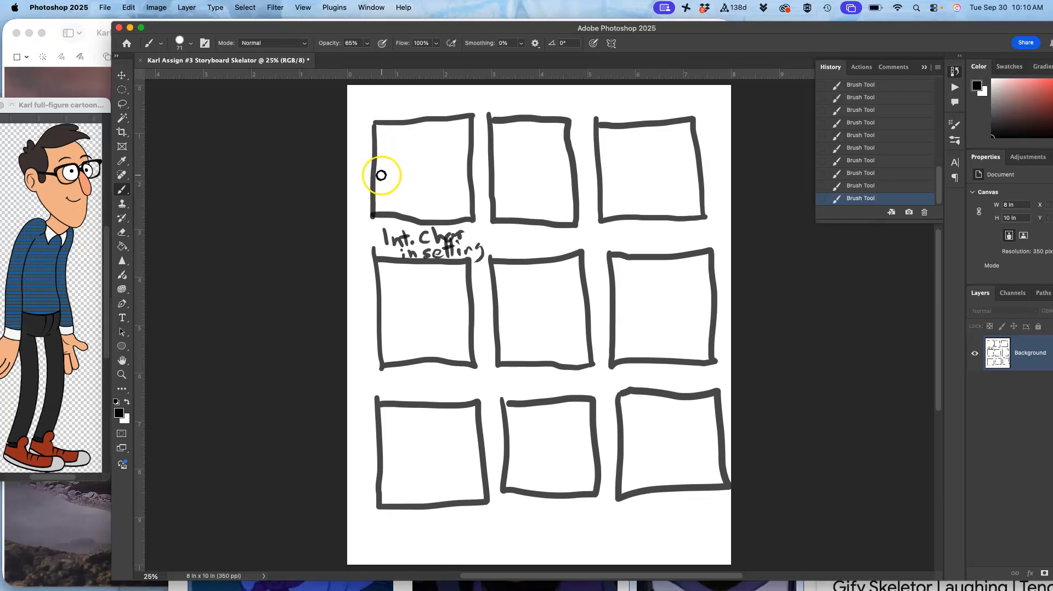
Draw an arrow pointing into the first frame, try a small stick figure beside it, and undo the figure
mouse_move(389, 171)
mouse_down()
mouse_move(391, 188)
mouse_move(369, 180)
mouse_move(353, 196)
mouse_up()
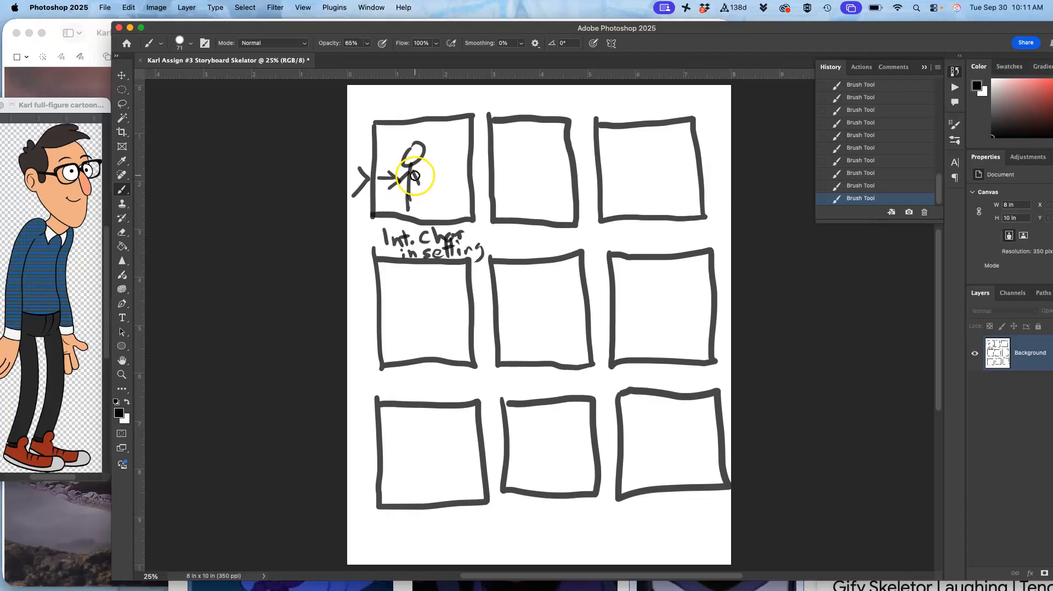
drag(406, 174, 387, 191)
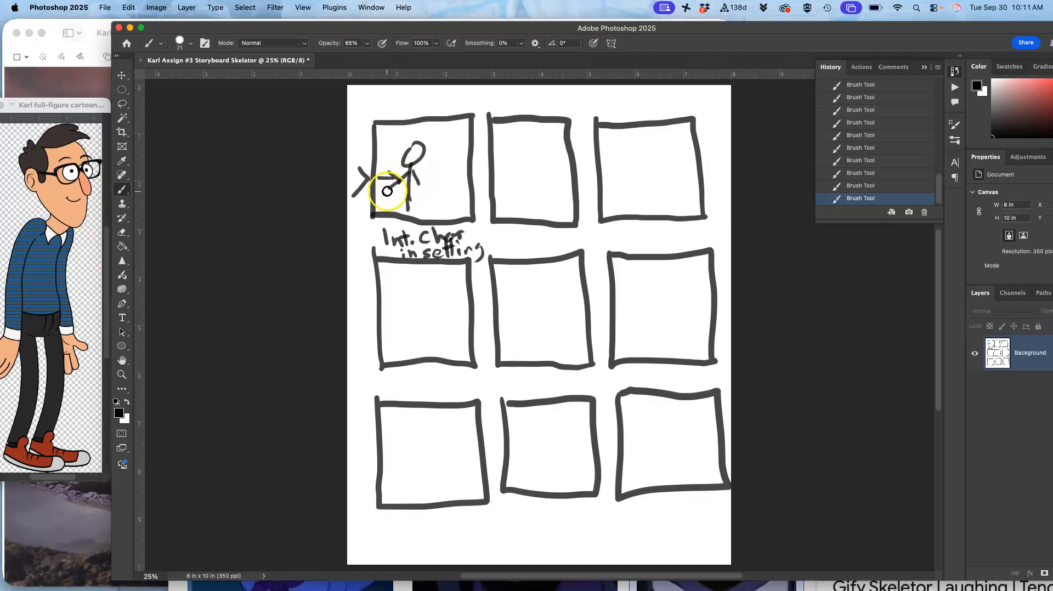
key(super+z)
key(super+z)
key(super+z)
key(super+z)
key(super+z)
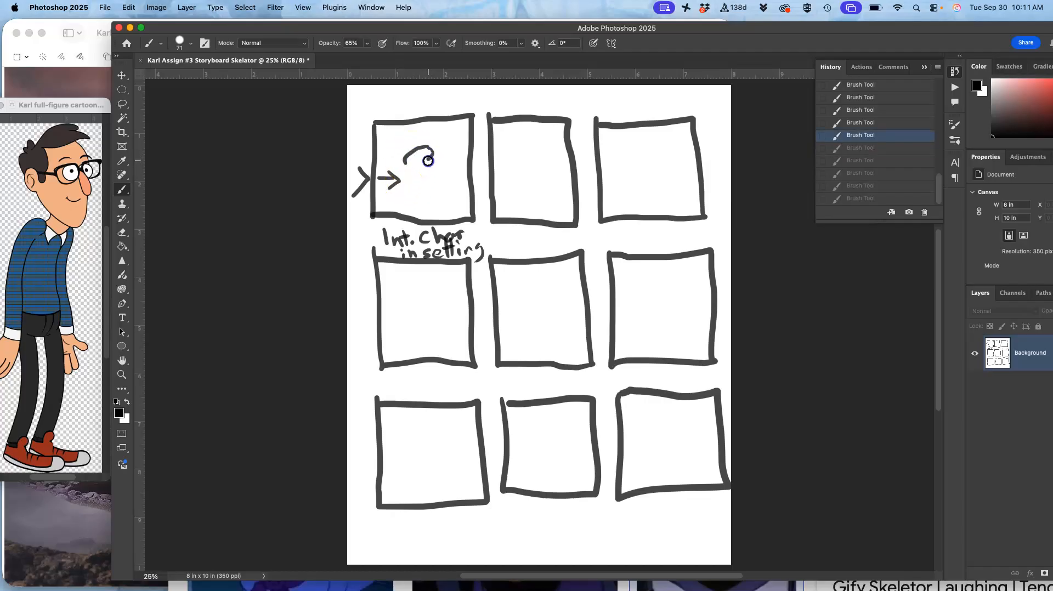
Sketch a larger character with glasses and a body in the first frame, with a horizon line and clouds behind
key(shift+super+z)
key(shift+super+z)
key(shift+super+z)
key(shift+super+z)
key(shift+super+z)
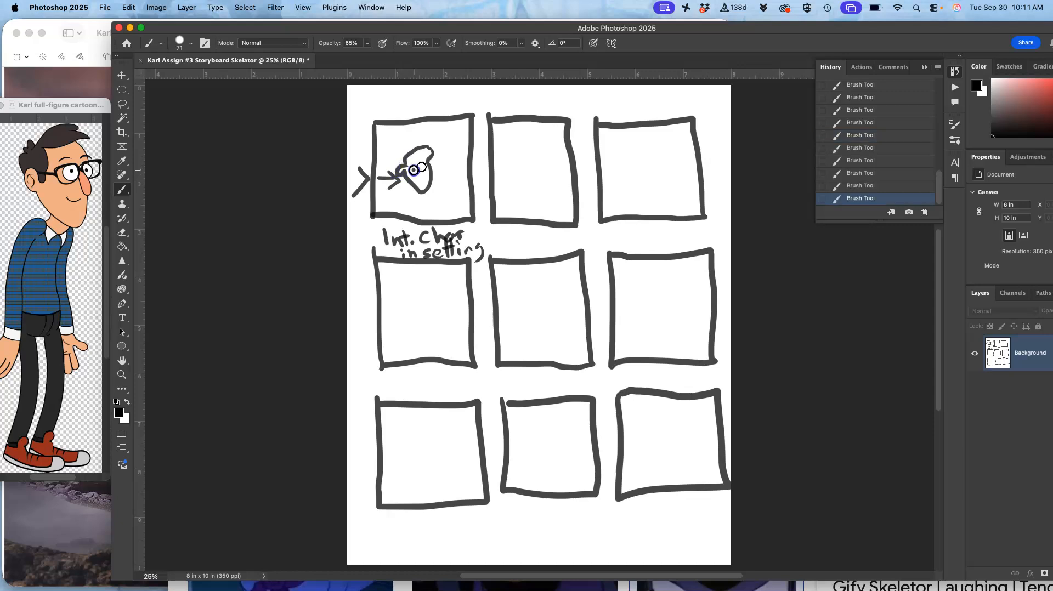
mouse_move(426, 174)
mouse_down()
mouse_move(423, 217)
mouse_move(466, 173)
mouse_up()
mouse_move(461, 133)
mouse_down()
mouse_move(424, 132)
mouse_move(469, 120)
mouse_up()
drag(378, 148, 398, 146)
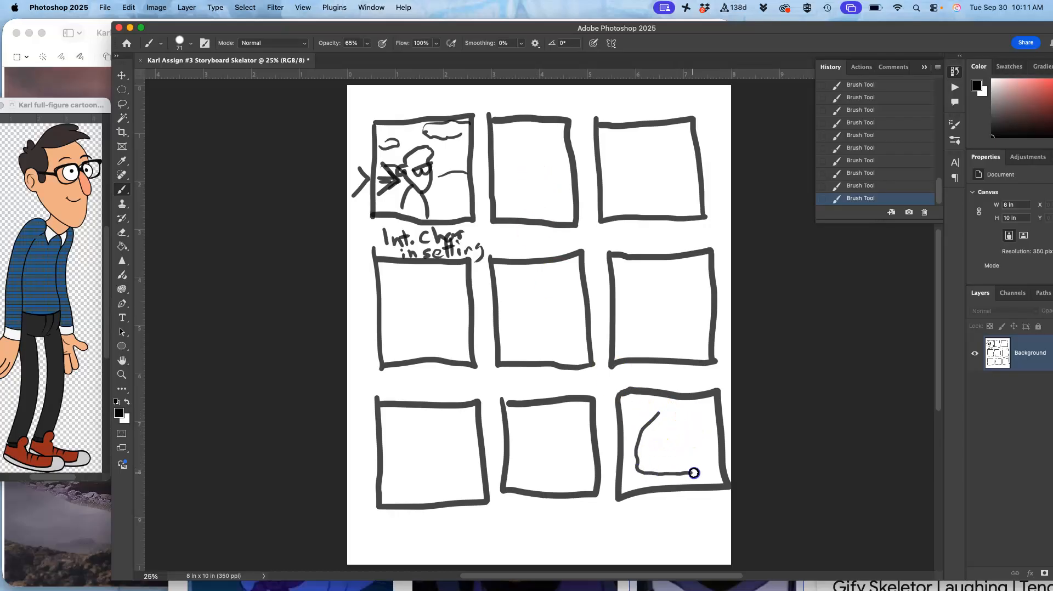
Sketch a hooded skull face in the ninth frame and caption it "floating emoji skelator"
mouse_move(653, 430)
mouse_down()
mouse_move(675, 433)
mouse_move(656, 422)
mouse_move(644, 456)
mouse_move(674, 451)
mouse_up()
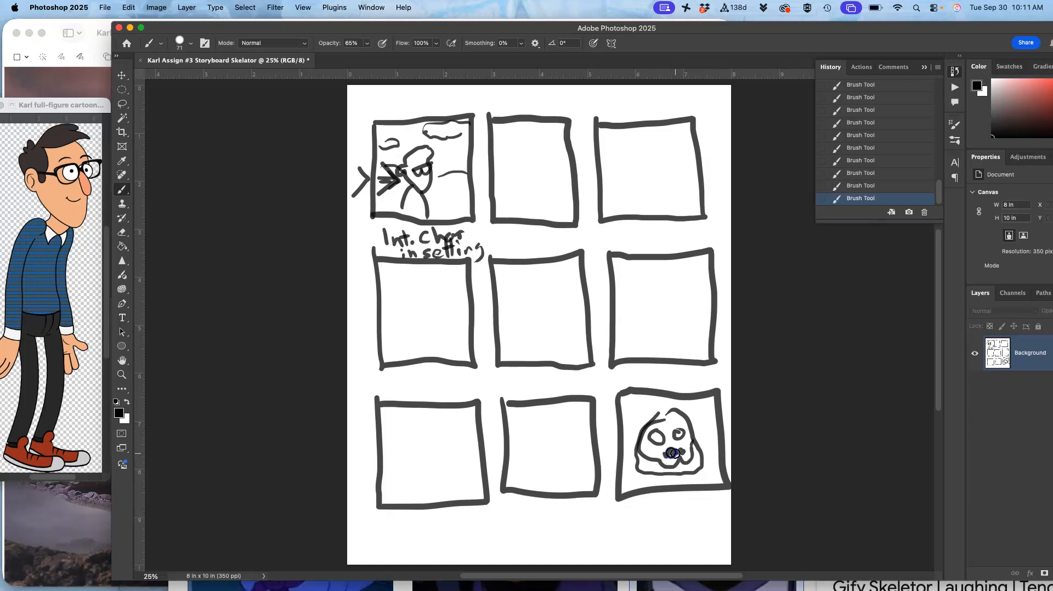
drag(693, 416, 695, 458)
drag(639, 500, 636, 516)
drag(634, 507, 645, 506)
mouse_move(649, 499)
mouse_down()
mouse_move(650, 513)
mouse_move(679, 511)
mouse_up()
drag(685, 495, 684, 512)
mouse_move(679, 502)
mouse_down()
mouse_move(718, 513)
mouse_move(657, 529)
mouse_move(699, 525)
mouse_move(654, 556)
mouse_move(713, 538)
mouse_up()
drag(719, 537, 727, 536)
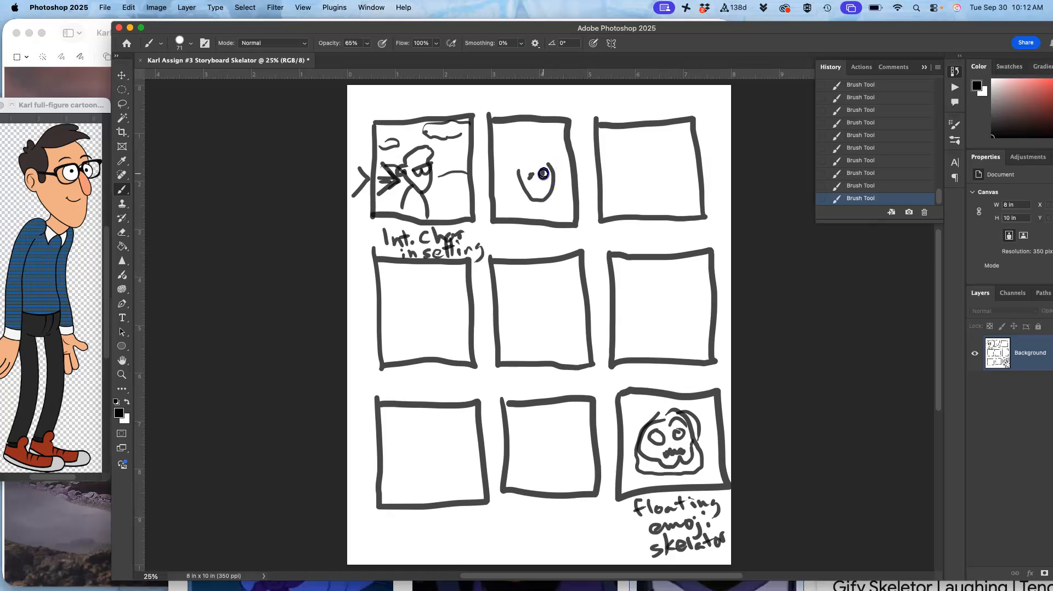
Sketch a front-facing head with glasses and tousled hair in the second frame and caption it "faces forward"
drag(510, 228, 538, 240)
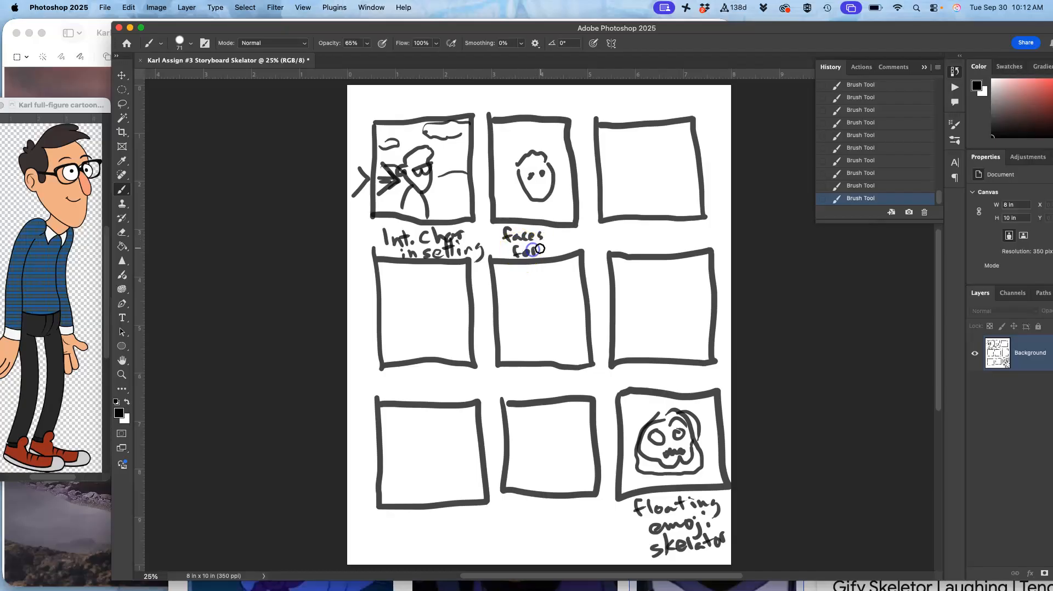
drag(568, 241, 570, 243)
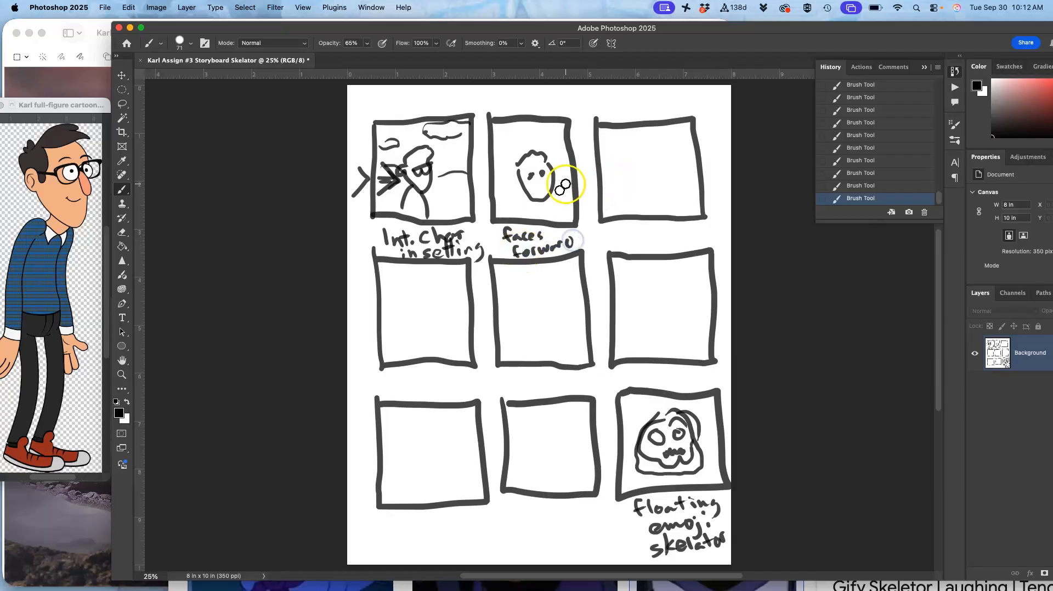
mouse_move(539, 190)
mouse_down()
mouse_move(521, 183)
mouse_move(553, 195)
mouse_move(541, 176)
mouse_move(543, 190)
mouse_up()
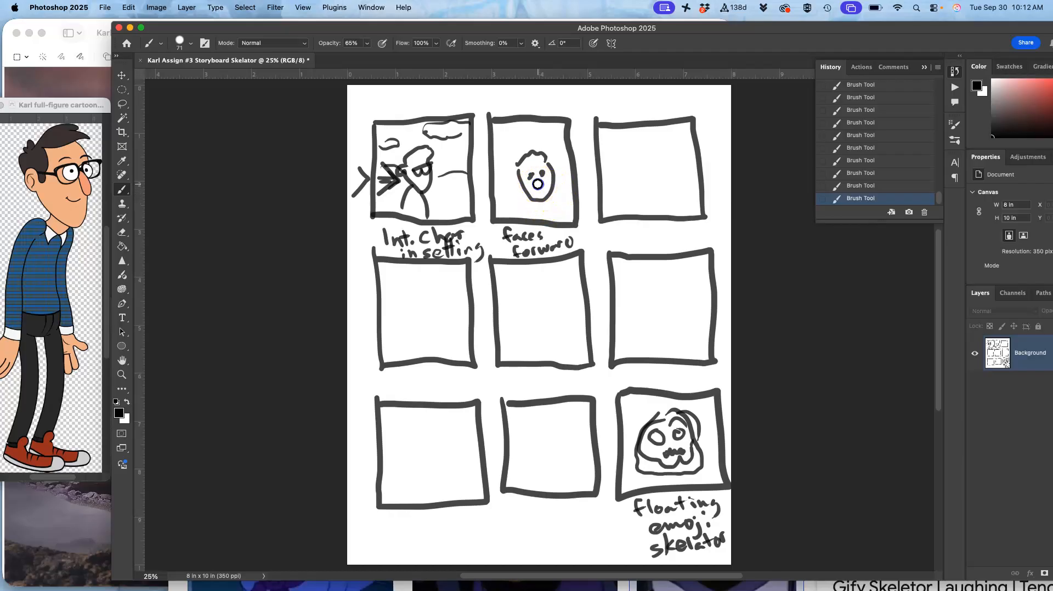
click(531, 177)
mouse_move(547, 169)
mouse_down()
mouse_move(517, 170)
mouse_move(545, 146)
mouse_move(517, 182)
mouse_up()
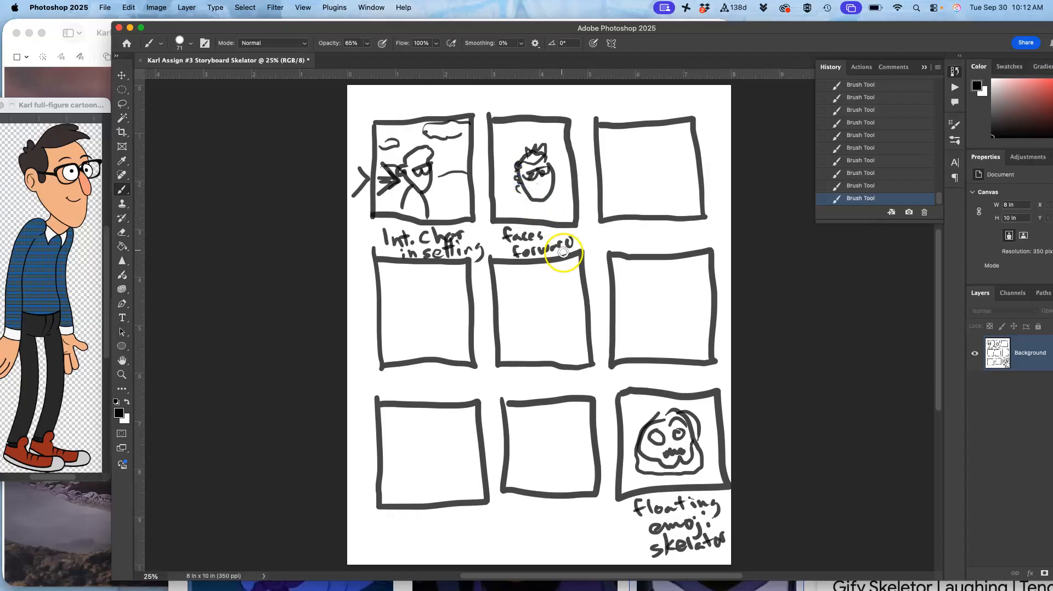
drag(547, 141, 558, 151)
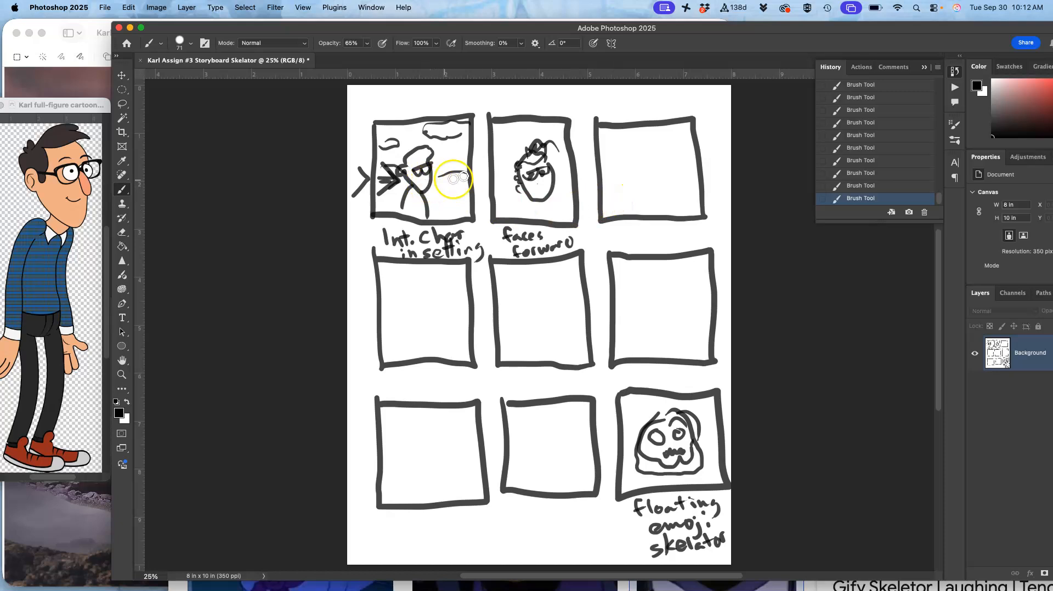
Lasso the face in the second frame, move it into the third frame, and clear the selection
click(126, 105)
mouse_move(481, 155)
mouse_down()
mouse_move(507, 126)
mouse_move(548, 133)
mouse_up()
click(122, 75)
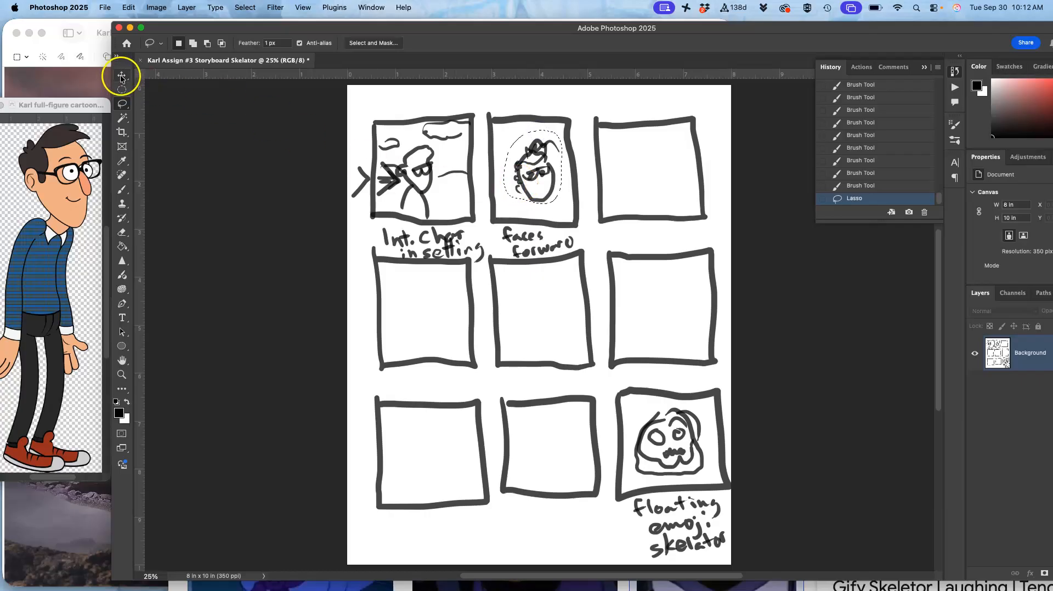
drag(527, 171, 642, 174)
click(121, 190)
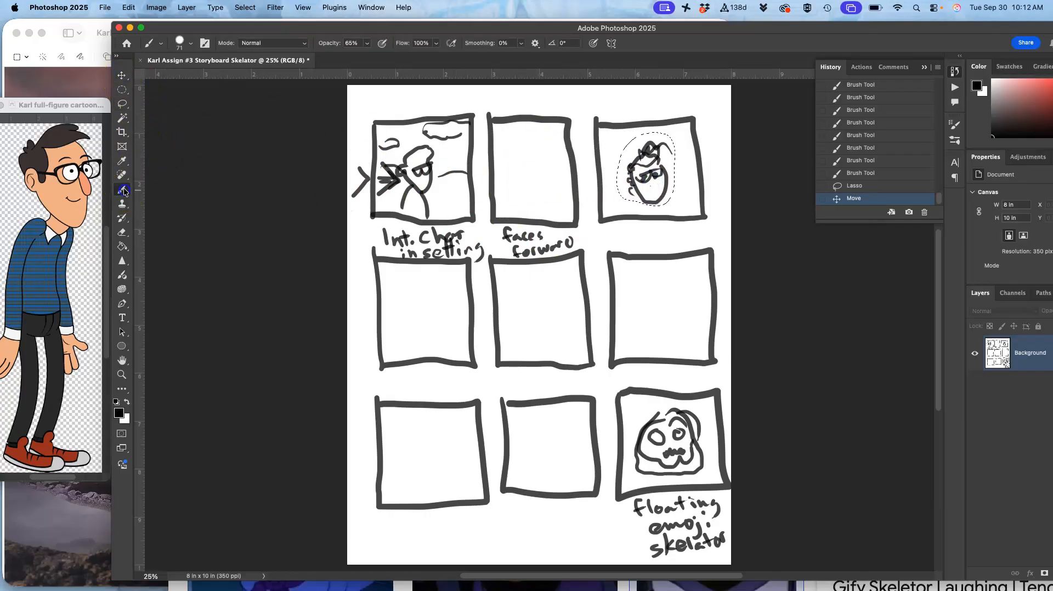
mouse_move(508, 169)
mouse_down()
mouse_move(519, 205)
mouse_move(520, 181)
mouse_move(547, 187)
mouse_move(510, 167)
mouse_up()
click(520, 179)
key(super+d)
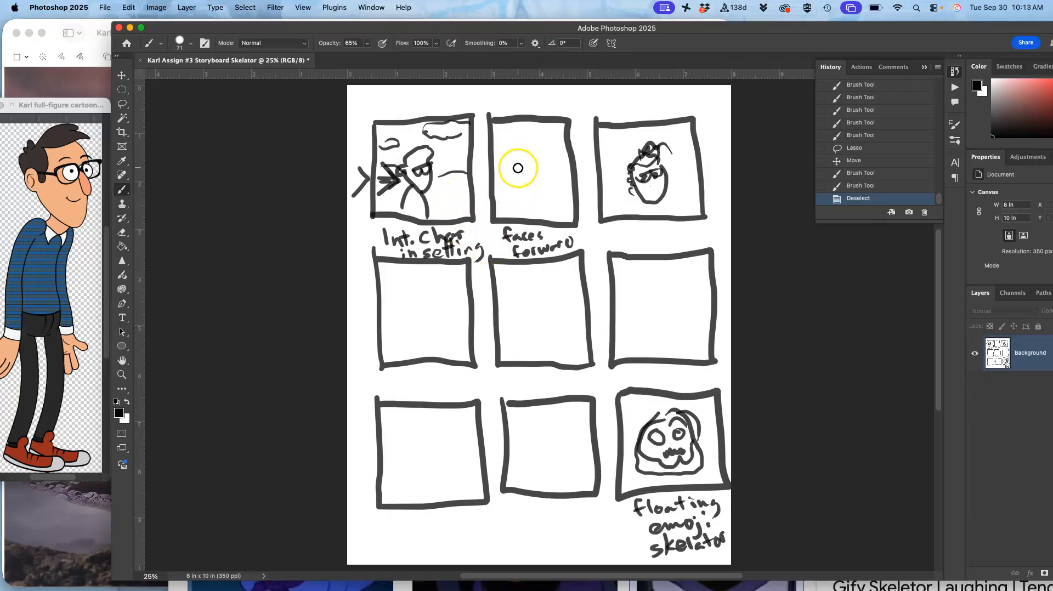
Sketch a new open-mouthed, shouting head in the second frame and surround it with jagged shock marks
drag(514, 178, 517, 180)
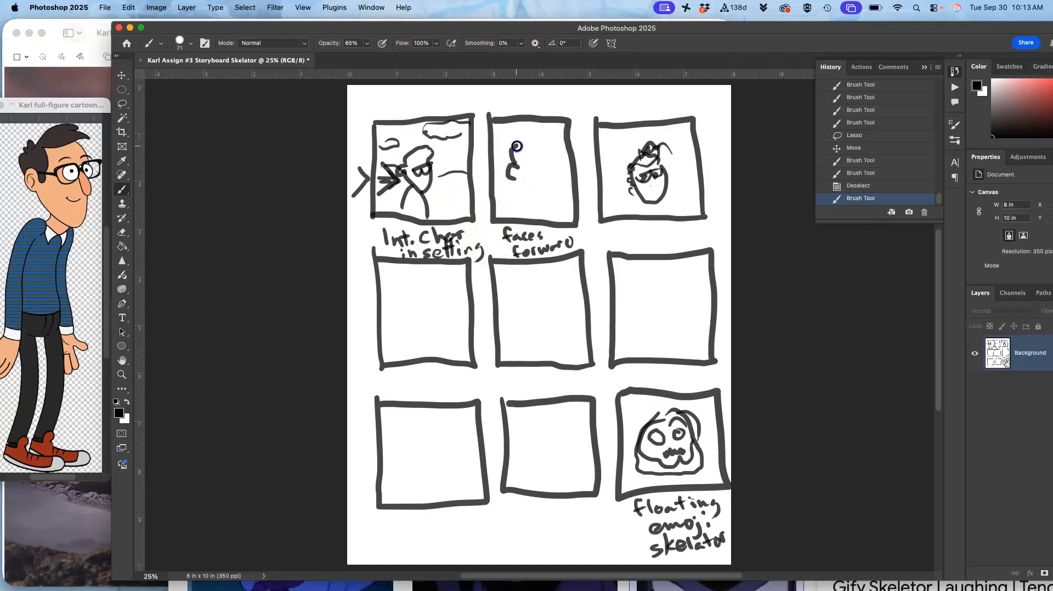
click(531, 165)
mouse_move(535, 175)
mouse_down()
mouse_move(540, 189)
mouse_move(530, 161)
mouse_up()
click(541, 159)
click(546, 168)
drag(547, 195, 531, 205)
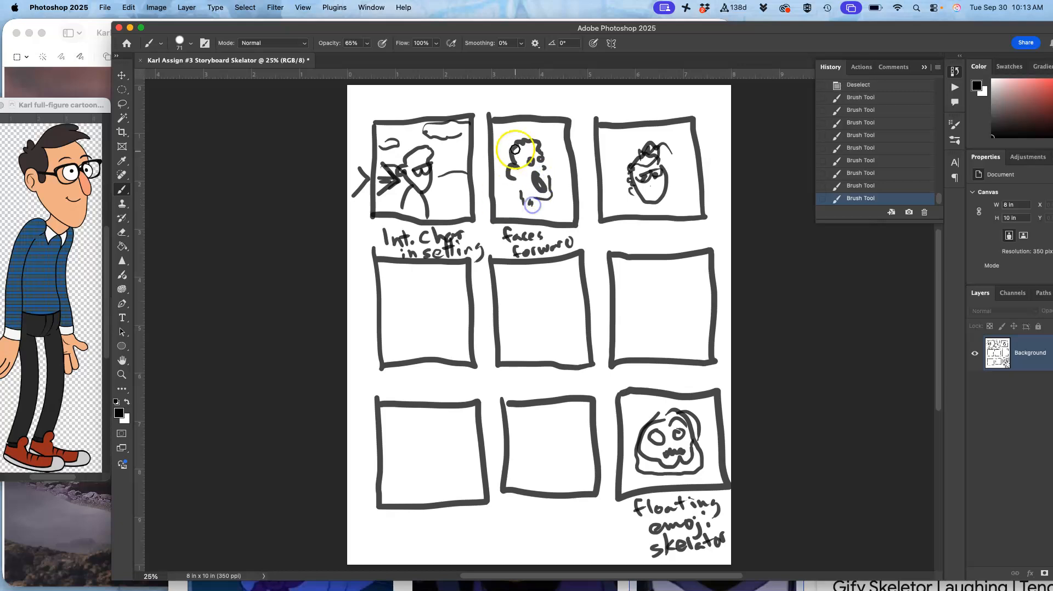
drag(493, 141, 502, 130)
key(ctrl+z)
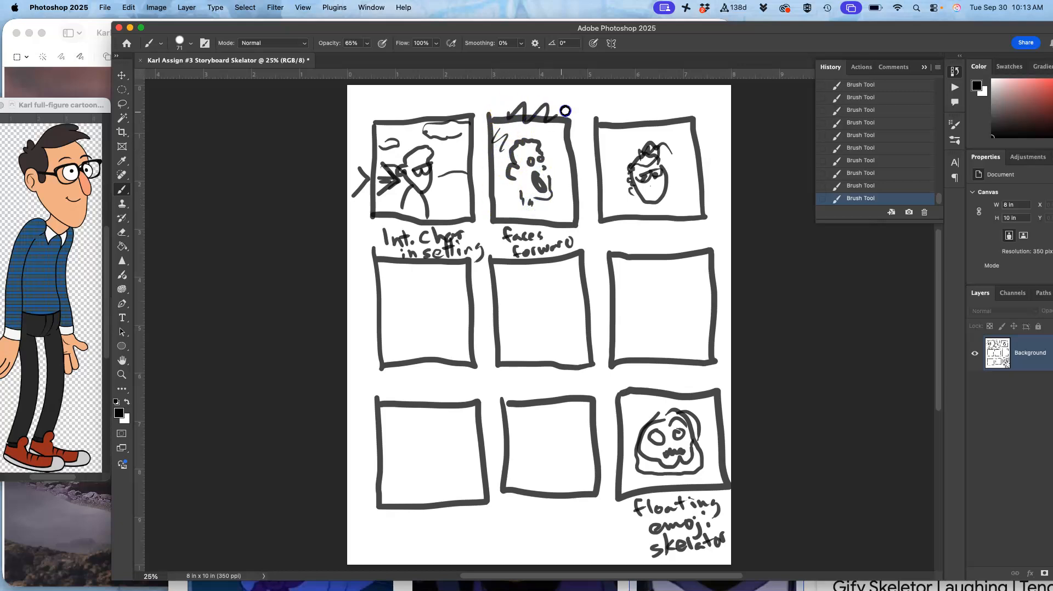
mouse_move(492, 147)
mouse_down()
mouse_move(497, 211)
mouse_move(520, 191)
mouse_move(531, 211)
mouse_up()
Add shoulders beneath the face in the third frame and caption it "looks worried"
mouse_move(622, 186)
mouse_down()
mouse_move(668, 216)
mouse_move(626, 236)
mouse_move(700, 237)
mouse_move(717, 227)
mouse_move(708, 207)
mouse_up()
click(395, 358)
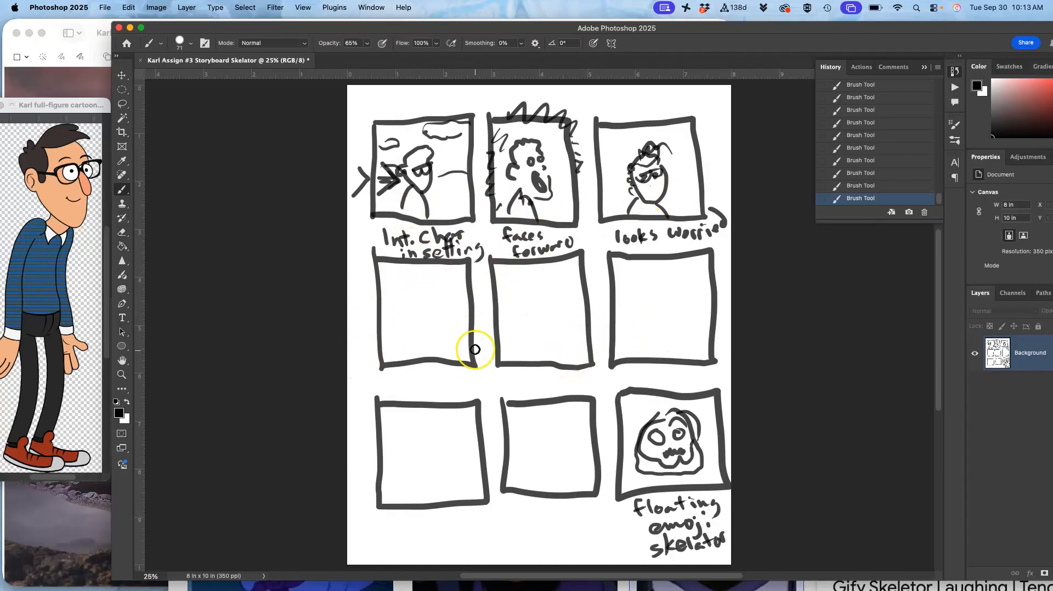
Switch to the Assignment # 1 Resubmission landscape image to examine the setting, and return to the storyboard document in Photoshop
click(81, 30)
drag(51, 24, 76, 21)
click(10, 109)
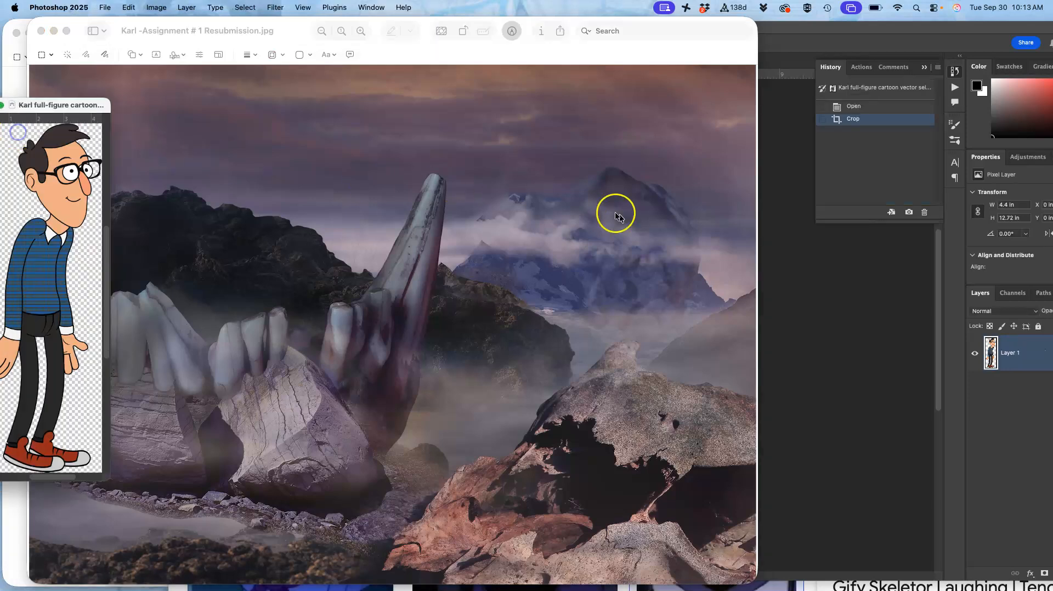
click(776, 232)
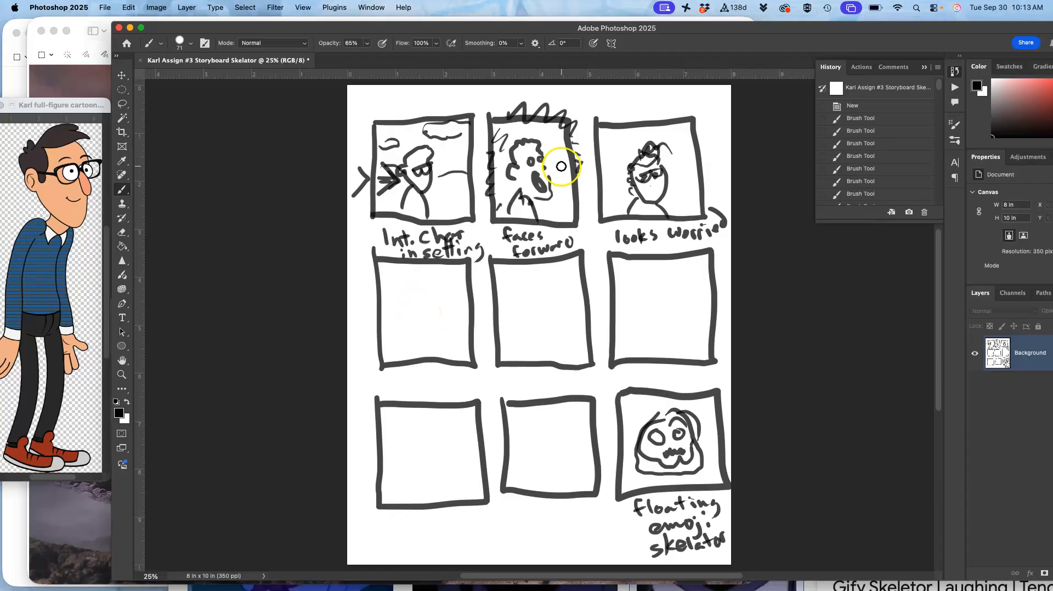
Add small marks beside the shouting mouth in the second frame and undo the last stroke
drag(561, 162, 569, 165)
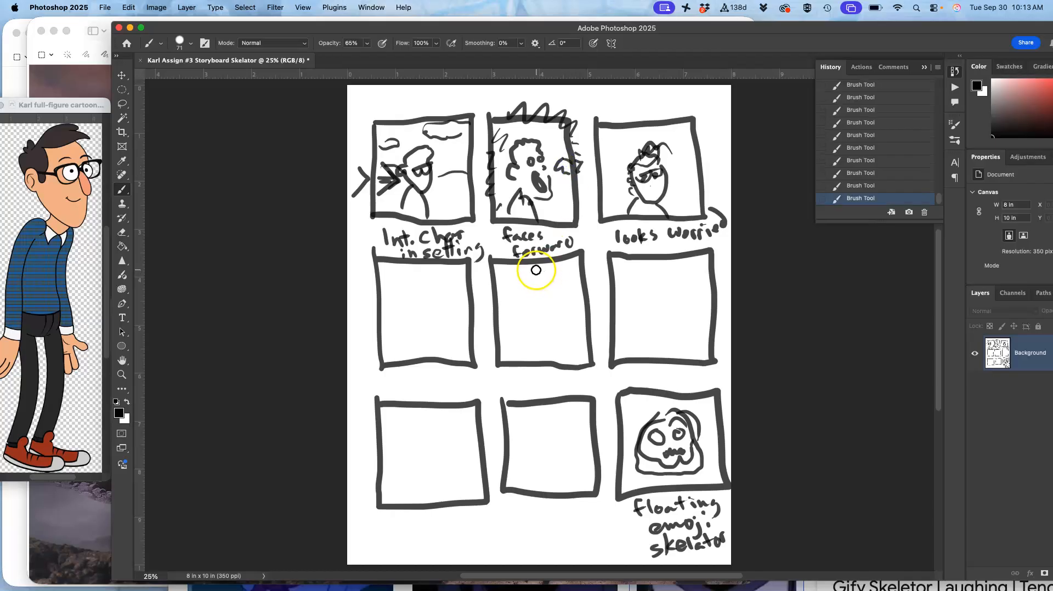
key(super+z)
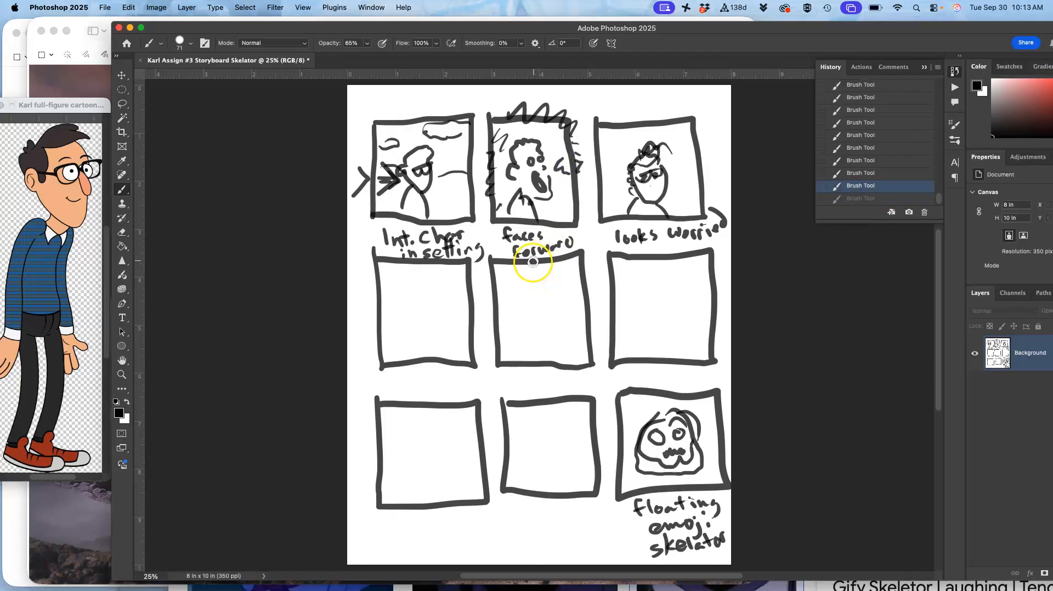
Sketch a frightened face with messy hair in the fourth frame and a second small shape at the frame's edge
mouse_move(417, 305)
mouse_down()
mouse_move(404, 298)
mouse_move(450, 289)
mouse_move(463, 313)
mouse_up()
click(467, 321)
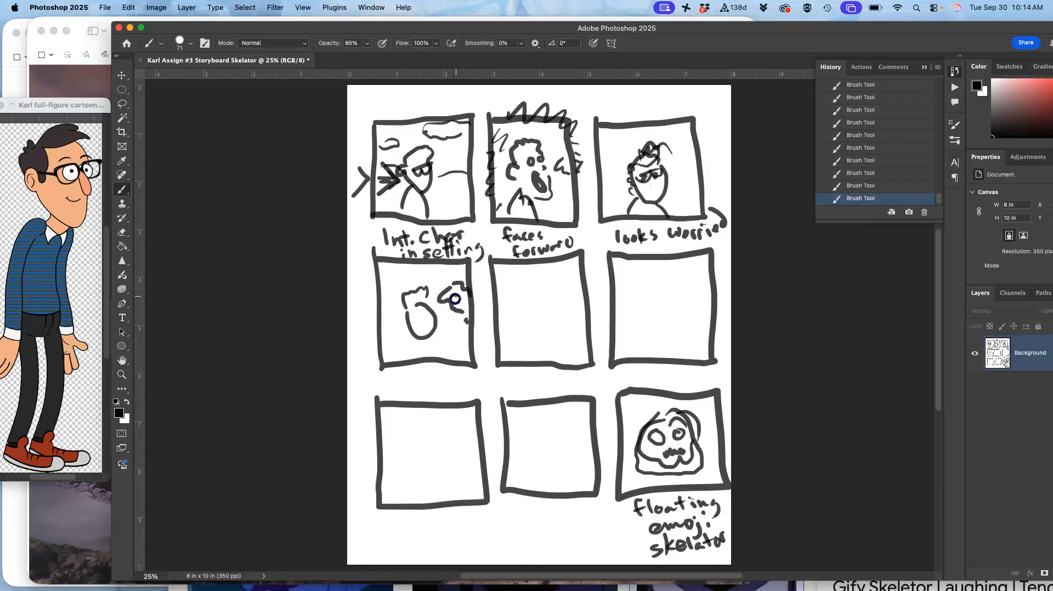
click(418, 320)
drag(426, 329, 423, 331)
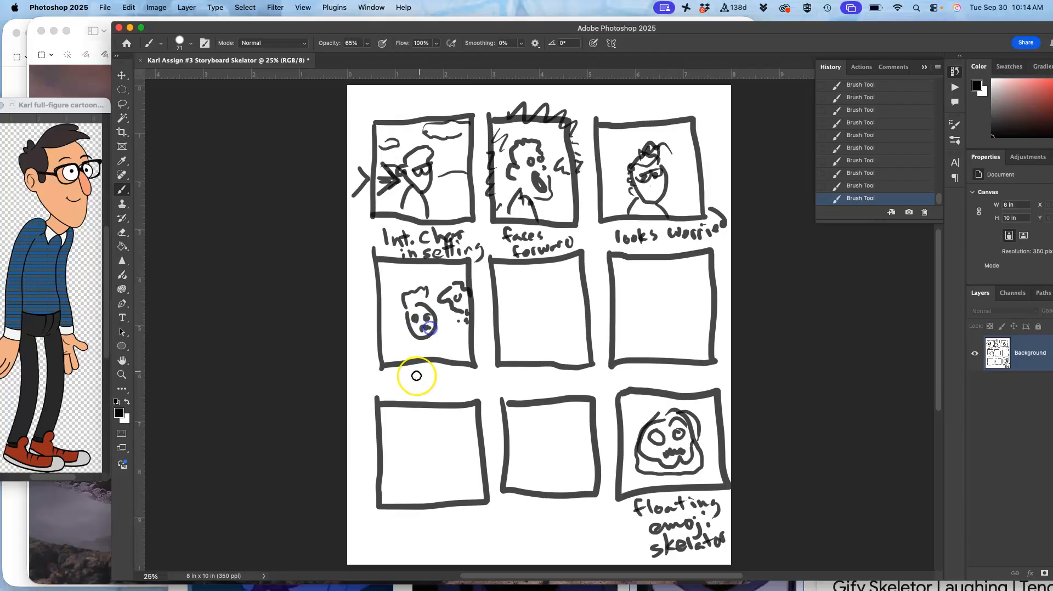
Caption the fourth frame "int. char + scared disheveled" and add an ear to its face
drag(433, 378, 446, 374)
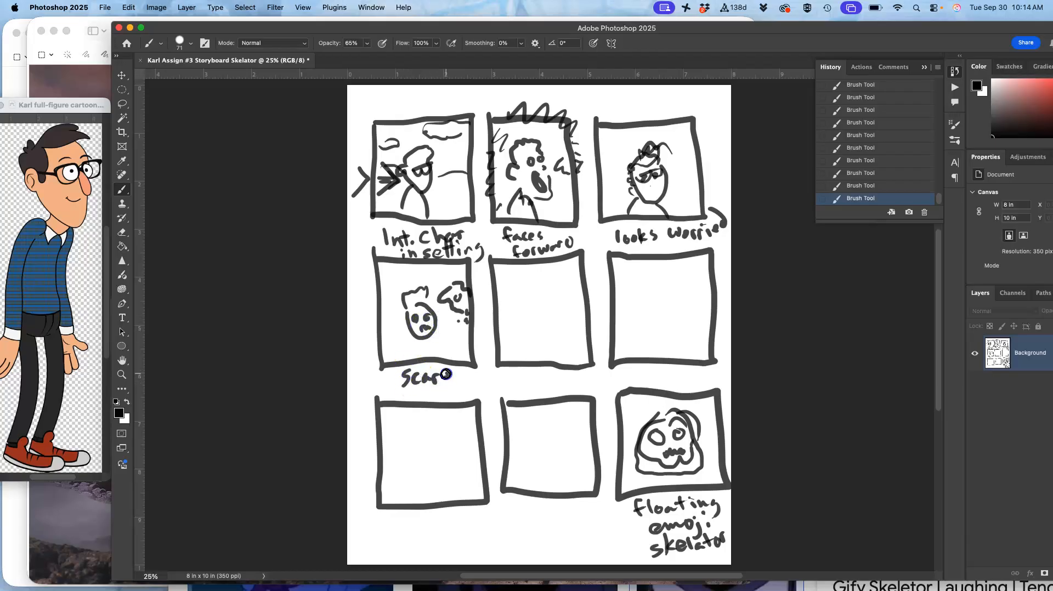
drag(406, 314, 404, 326)
drag(415, 388, 423, 393)
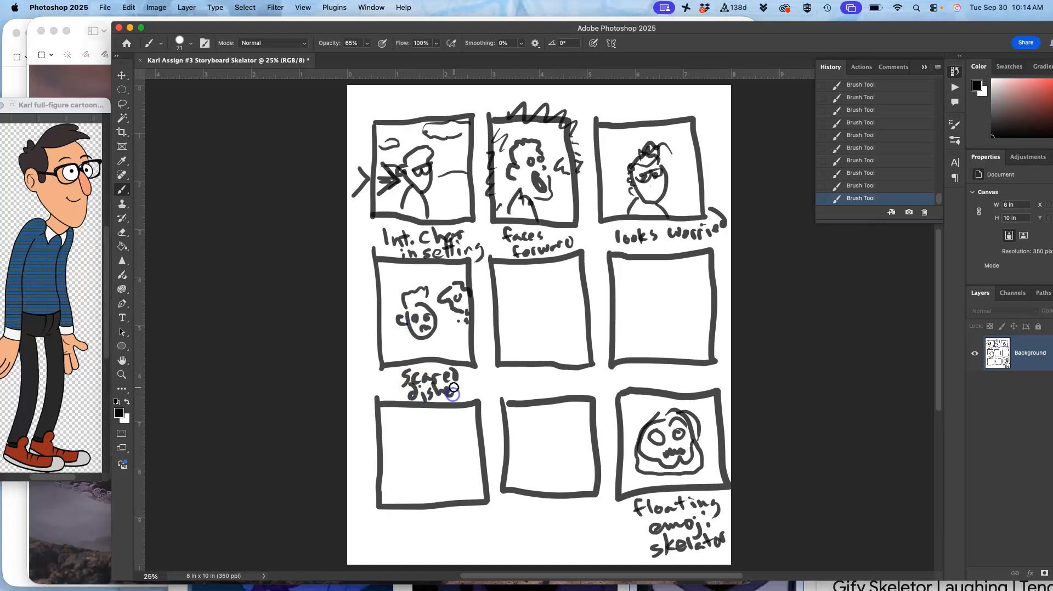
drag(463, 301, 469, 316)
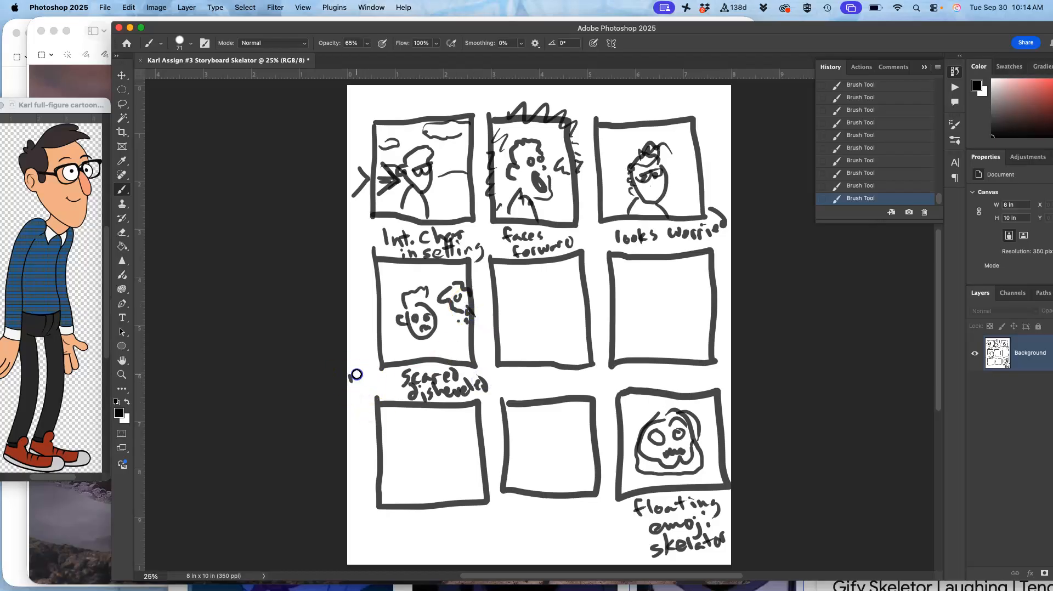
click(378, 374)
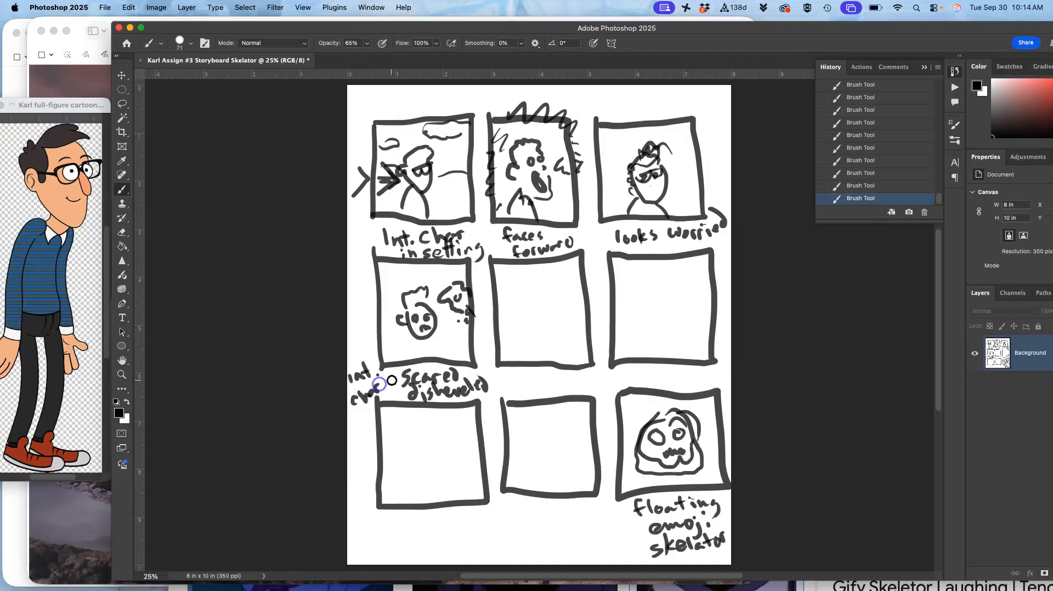
drag(392, 377, 384, 400)
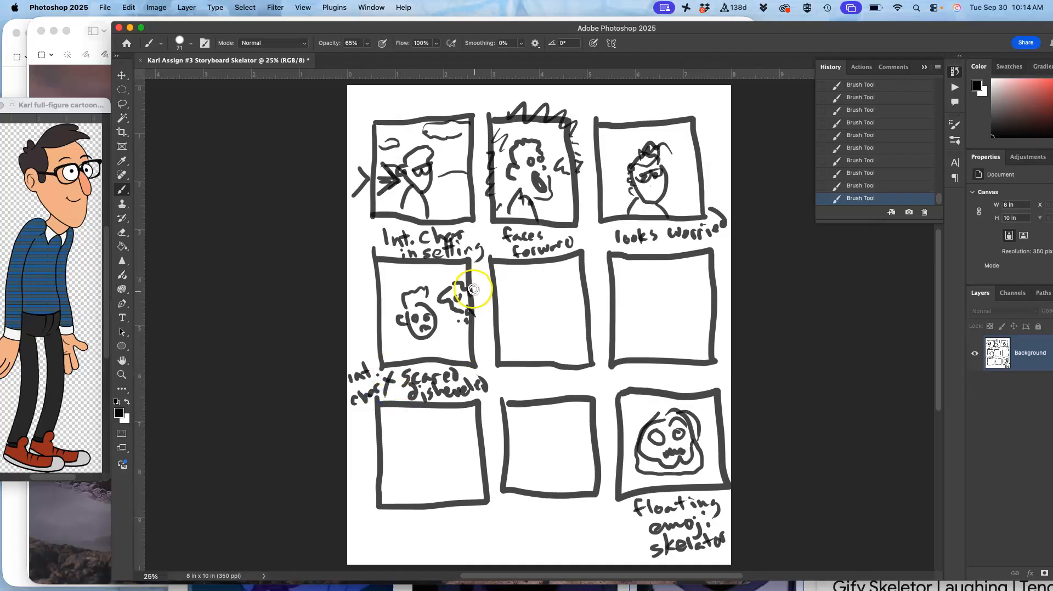
Draw an arrow pointing into the fourth frame at its edge and add shoulders beneath the frightened face
drag(459, 296, 482, 294)
mouse_move(428, 344)
mouse_down()
mouse_move(437, 348)
mouse_move(410, 347)
mouse_up()
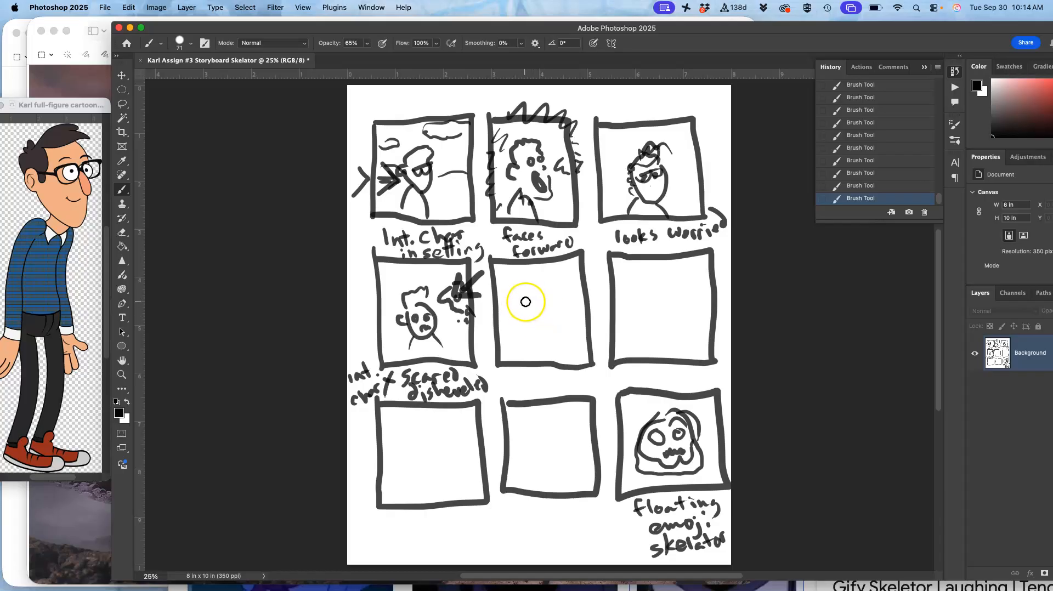
Sketch an angry face with slanted eyebrows, a shouting mouth and messy hair in the fifth frame and caption it "angry"
mouse_move(518, 299)
mouse_down()
mouse_move(548, 303)
mouse_move(521, 321)
mouse_move(558, 308)
mouse_move(545, 336)
mouse_up()
drag(517, 386, 555, 382)
mouse_move(516, 314)
mouse_down()
mouse_move(527, 351)
mouse_move(566, 326)
mouse_move(563, 381)
mouse_move(565, 335)
mouse_move(544, 348)
mouse_move(582, 326)
mouse_move(557, 355)
mouse_move(530, 340)
mouse_up()
click(564, 335)
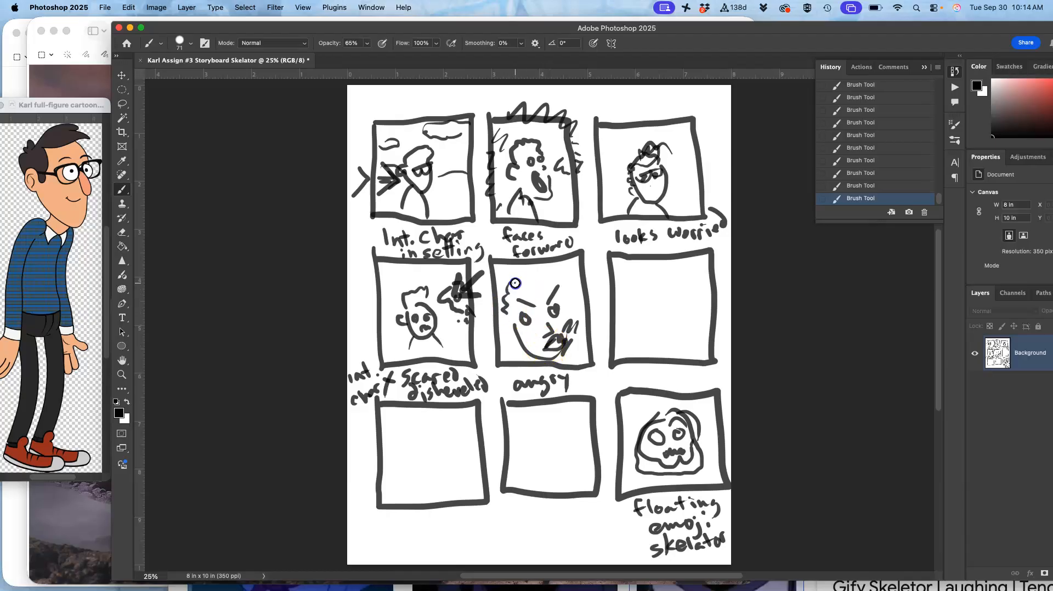
drag(543, 276, 562, 302)
Sketch a large angry face with a dripping, toothy jaw in the sixth frame and caption it "Face melts"
drag(633, 316, 652, 351)
mouse_move(690, 277)
mouse_down()
mouse_move(639, 275)
mouse_move(623, 293)
mouse_move(629, 339)
mouse_move(664, 361)
mouse_move(676, 358)
mouse_move(649, 306)
mouse_move(685, 291)
mouse_up()
mouse_move(645, 319)
mouse_down()
mouse_move(676, 316)
mouse_move(640, 334)
mouse_move(641, 347)
mouse_move(669, 352)
mouse_move(674, 334)
mouse_move(688, 343)
mouse_move(691, 286)
mouse_move(642, 342)
mouse_move(678, 338)
mouse_move(629, 351)
mouse_move(650, 384)
mouse_move(628, 382)
mouse_up()
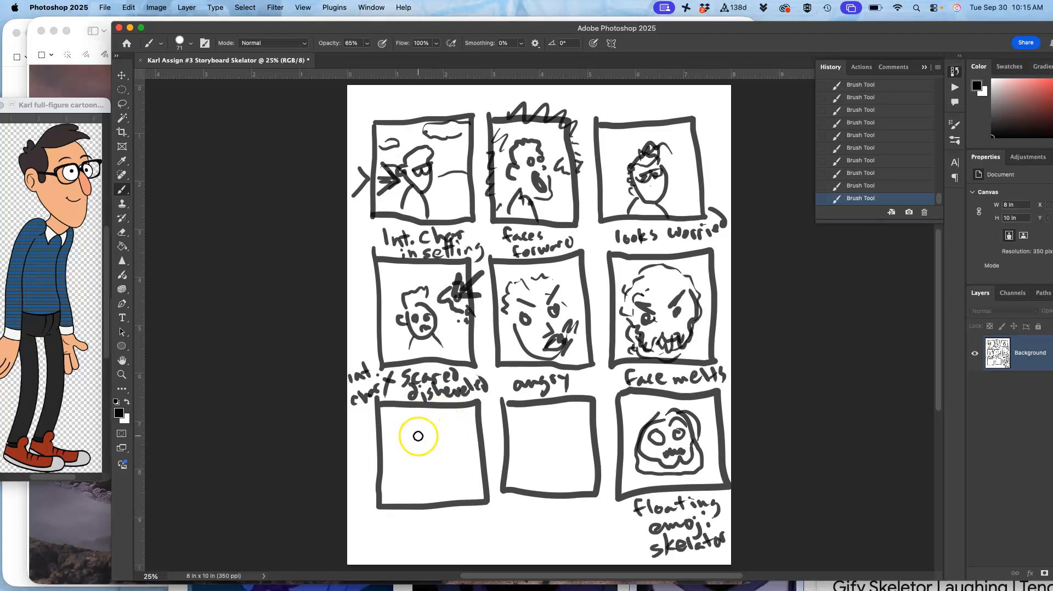
Sketch a half-skull face in the seventh frame and surround it with a jagged burst along the frame's border
drag(407, 446, 411, 451)
mouse_move(387, 415)
mouse_down()
mouse_move(413, 406)
mouse_move(449, 421)
mouse_move(485, 418)
mouse_move(483, 442)
mouse_up()
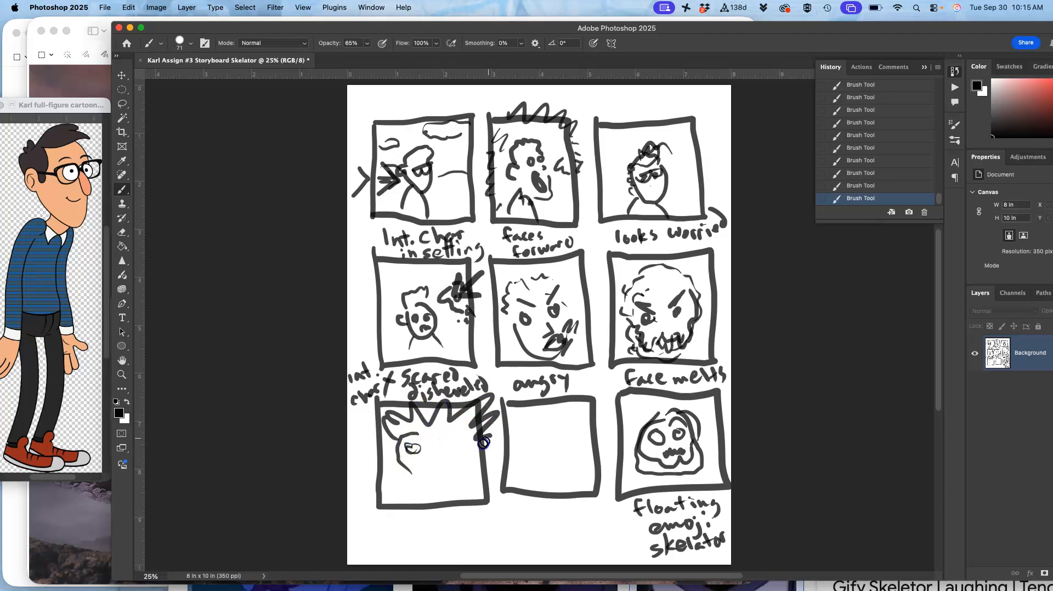
mouse_move(468, 494)
mouse_down()
mouse_move(434, 519)
mouse_move(404, 501)
mouse_up()
mouse_move(383, 442)
mouse_down()
mouse_move(398, 428)
mouse_move(399, 444)
mouse_up()
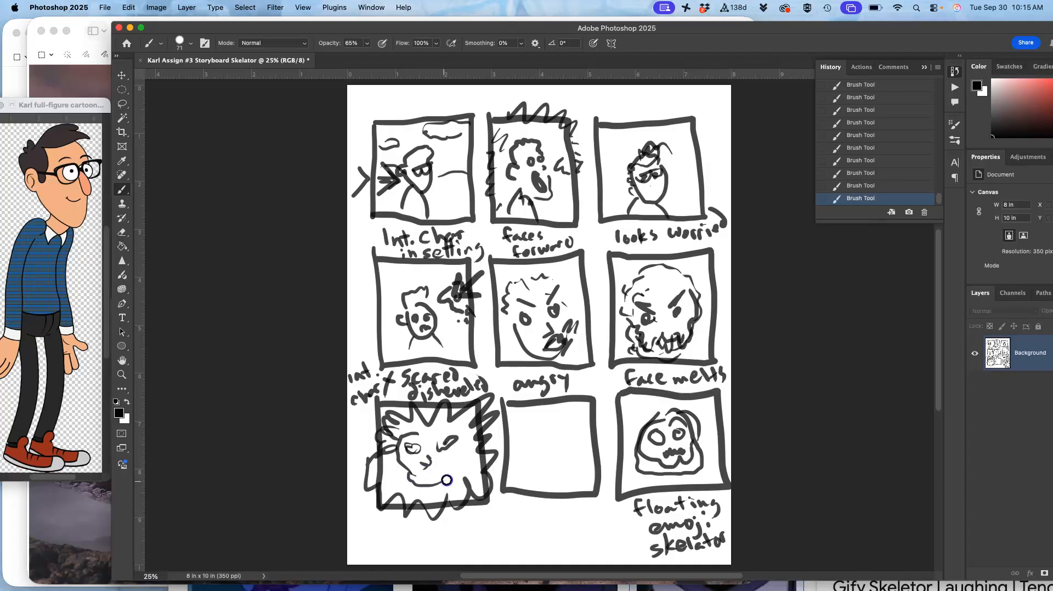
mouse_move(439, 477)
mouse_down()
mouse_move(433, 448)
mouse_move(429, 456)
mouse_move(409, 455)
mouse_move(412, 447)
mouse_move(442, 454)
mouse_move(427, 470)
mouse_up()
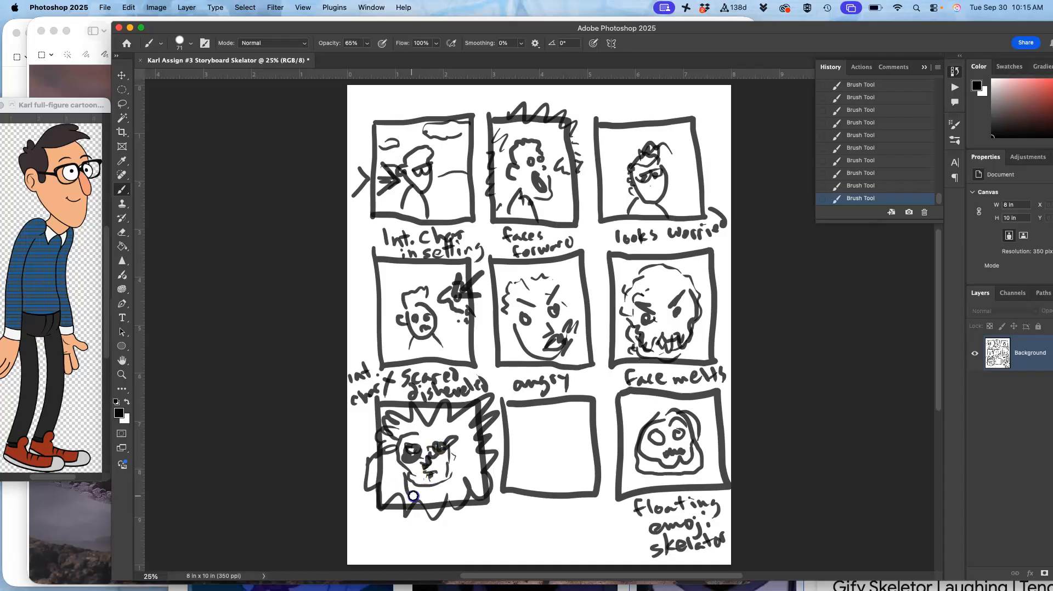
Sketch a laughing skull in the eighth frame and caption it "laughing skelator" with an arrow pointing up to it
drag(536, 445, 547, 440)
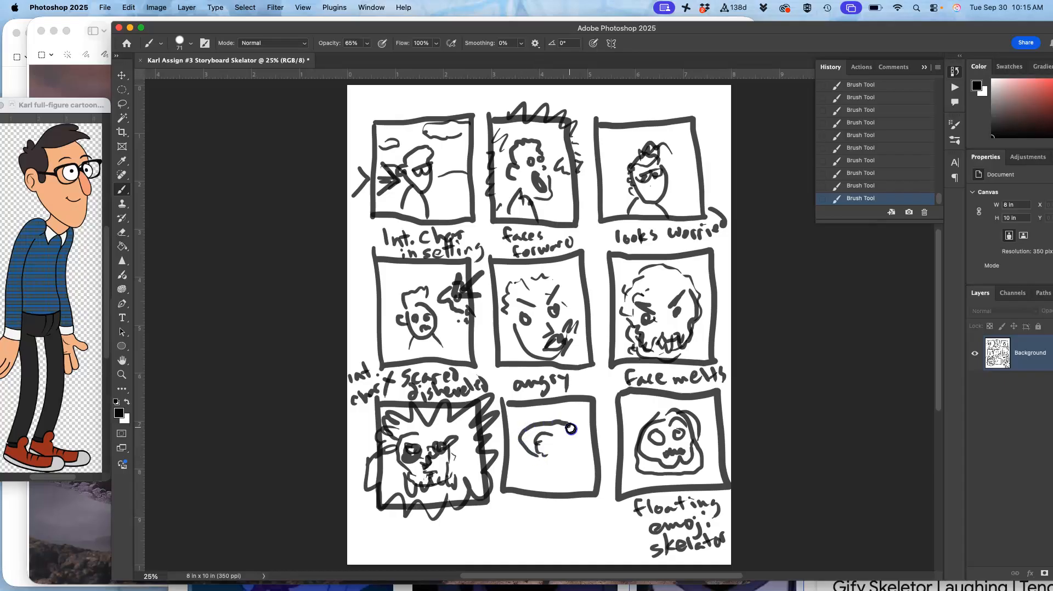
mouse_move(539, 450)
mouse_down()
mouse_move(564, 469)
mouse_move(567, 457)
mouse_move(543, 449)
mouse_move(552, 452)
mouse_move(544, 473)
mouse_move(563, 479)
mouse_move(568, 470)
mouse_move(544, 483)
mouse_move(560, 494)
mouse_move(556, 511)
mouse_move(528, 533)
mouse_move(556, 524)
mouse_move(557, 535)
mouse_move(578, 521)
mouse_move(574, 511)
mouse_move(602, 518)
mouse_up()
click(545, 546)
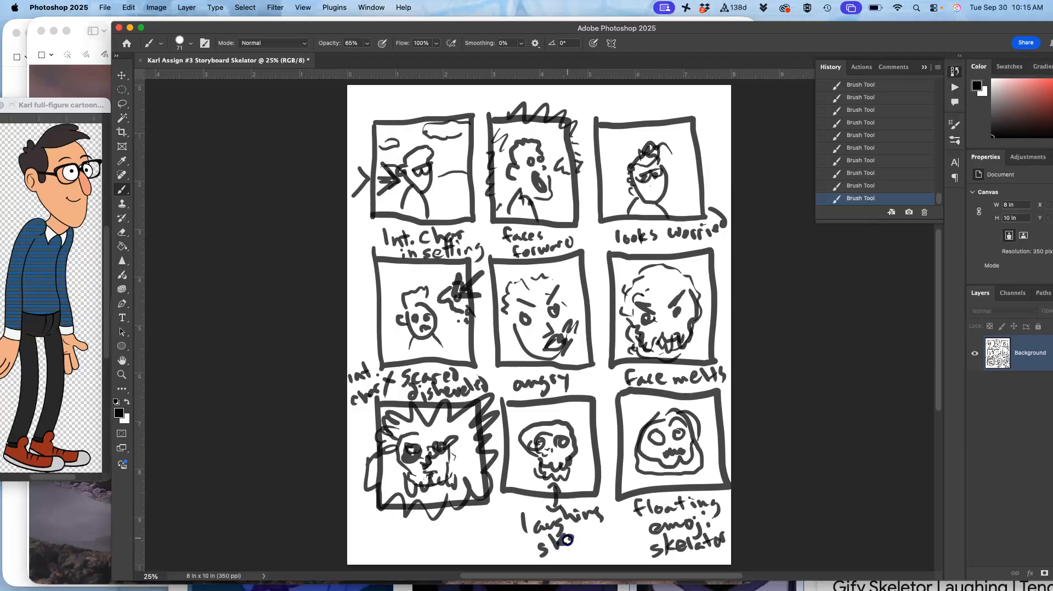
mouse_move(587, 527)
mouse_down()
mouse_move(591, 543)
mouse_move(609, 530)
mouse_up()
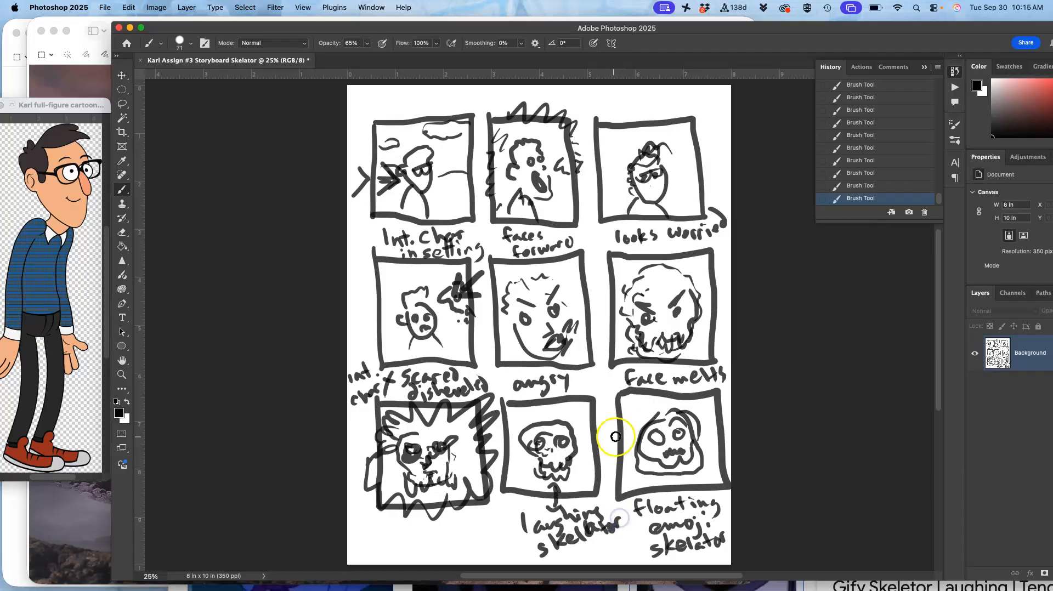
Draw a vertical double-headed arrow beside the ninth frame's emoji and caption the seventh frame "Effects"
drag(632, 406, 637, 433)
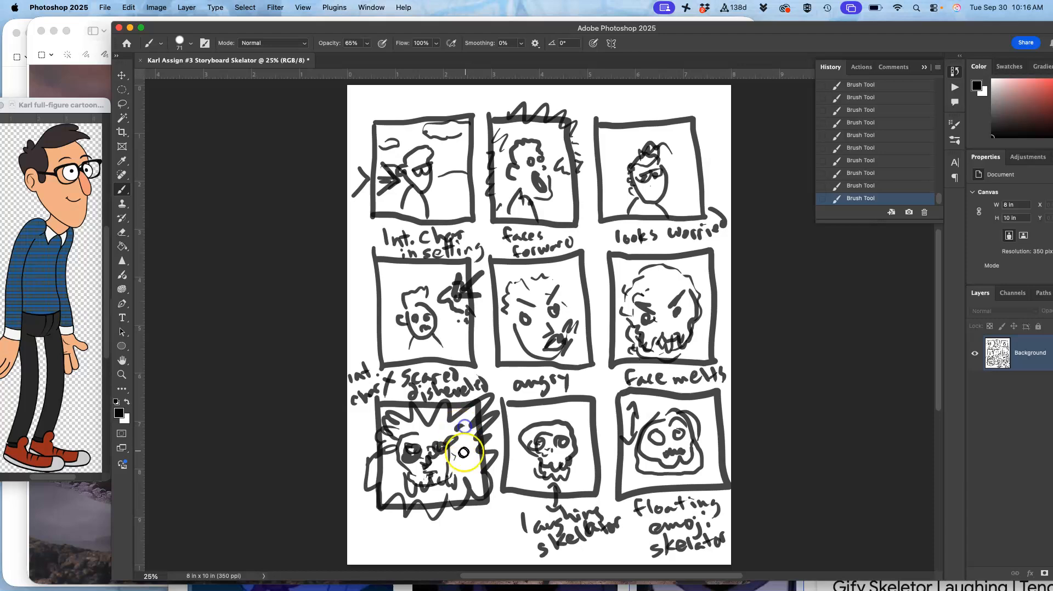
drag(370, 512, 371, 528)
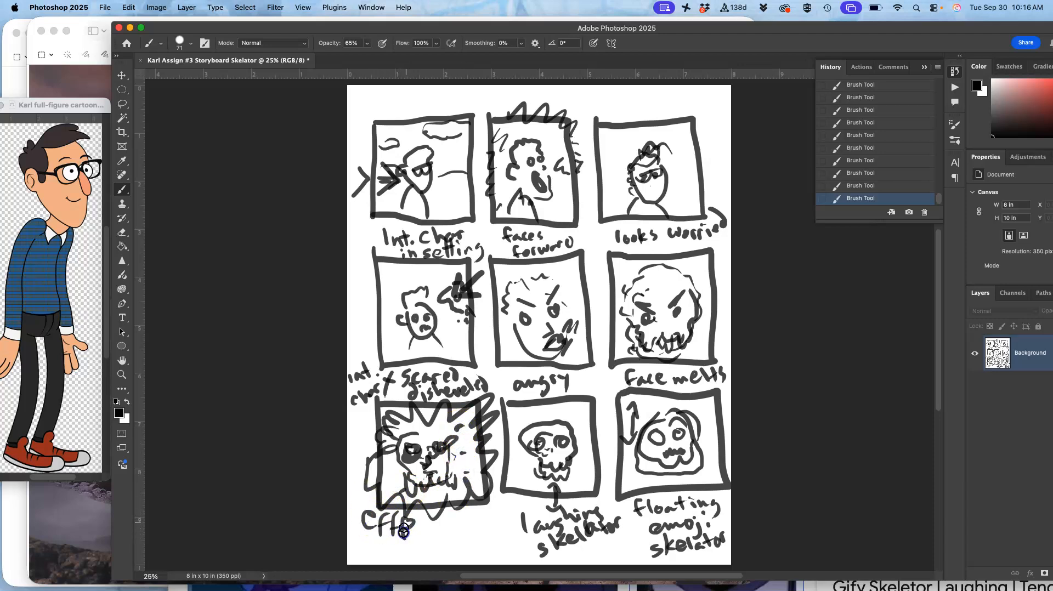
drag(453, 518, 455, 536)
Add jagged effect lines around the skull in the eighth frame and around the melting face in the sixth frame
drag(512, 476, 528, 487)
mouse_move(507, 420)
mouse_down()
mouse_move(557, 417)
mouse_move(374, 423)
mouse_move(397, 434)
mouse_move(577, 404)
mouse_move(591, 437)
mouse_up()
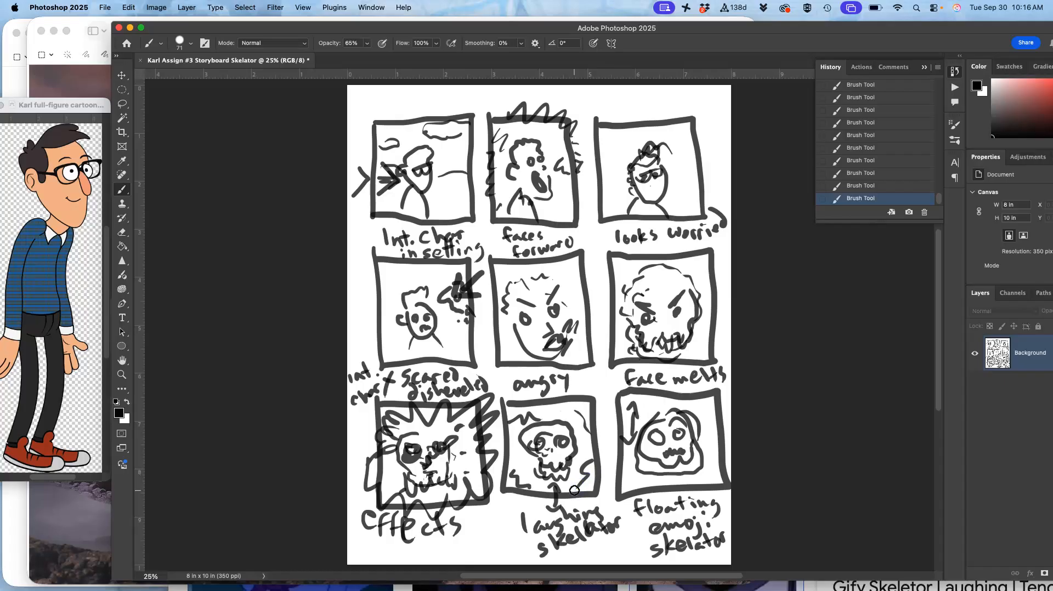
click(712, 262)
drag(706, 267, 726, 290)
drag(719, 325, 709, 341)
drag(614, 275, 626, 265)
drag(620, 315, 622, 299)
drag(614, 351, 631, 332)
click(604, 368)
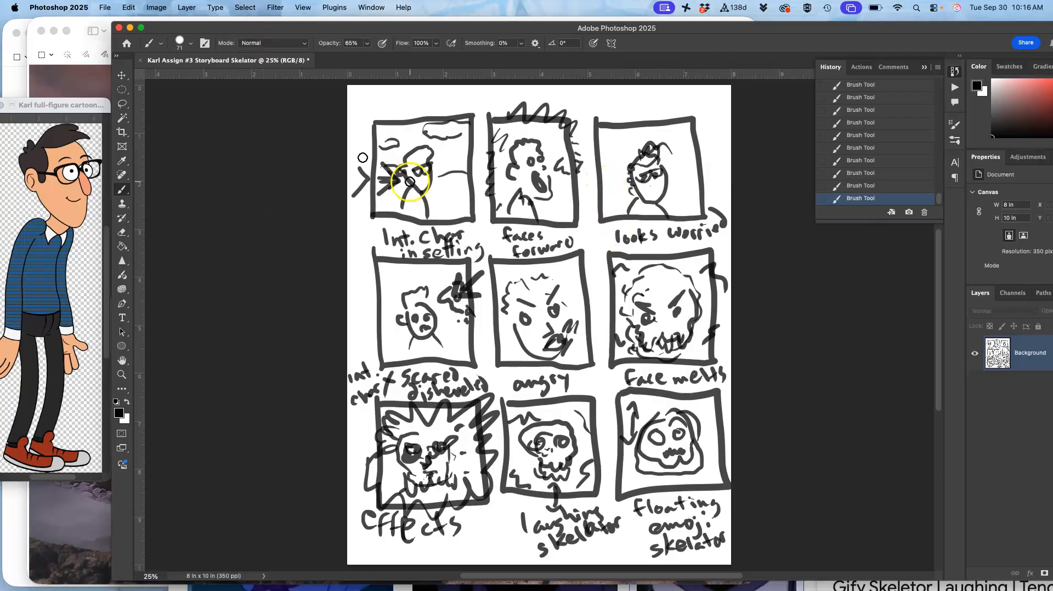
Save a copy of the storyboard to the Desktop as a progressive JPEG at quality 9 (High)
click(104, 7)
click(127, 139)
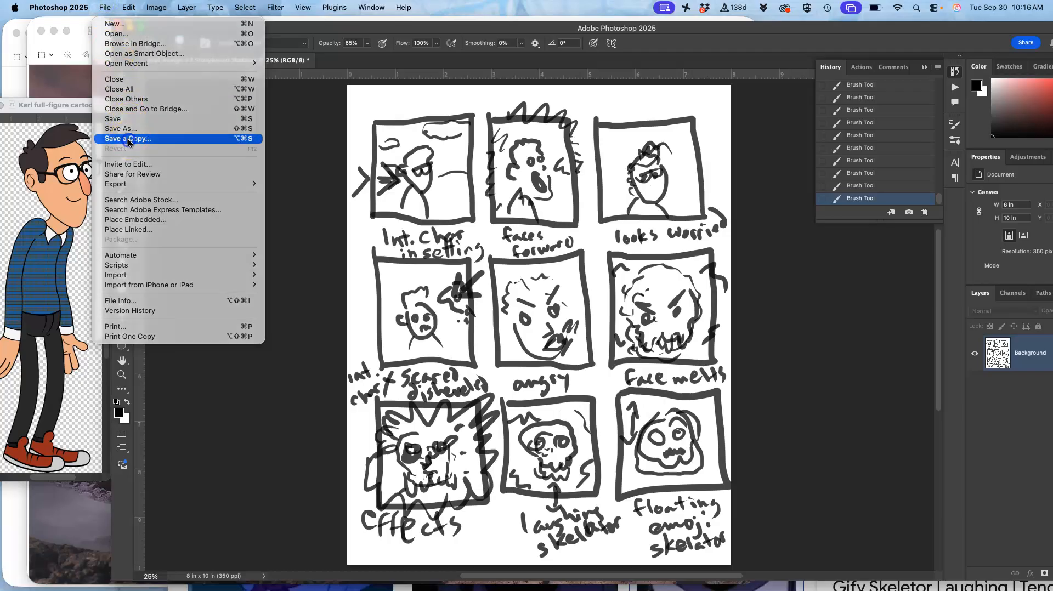
click(565, 245)
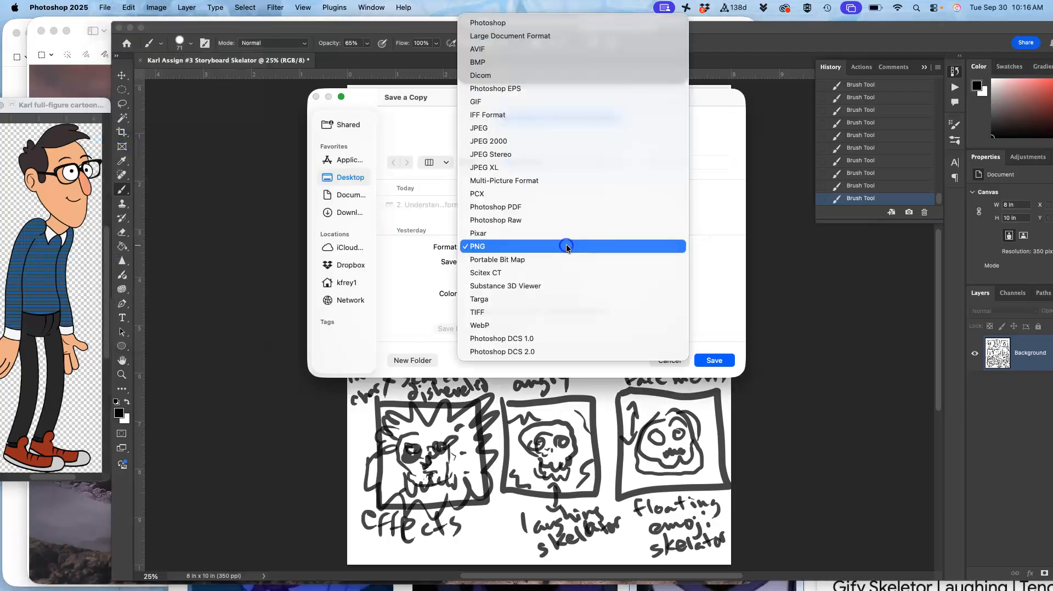
click(513, 132)
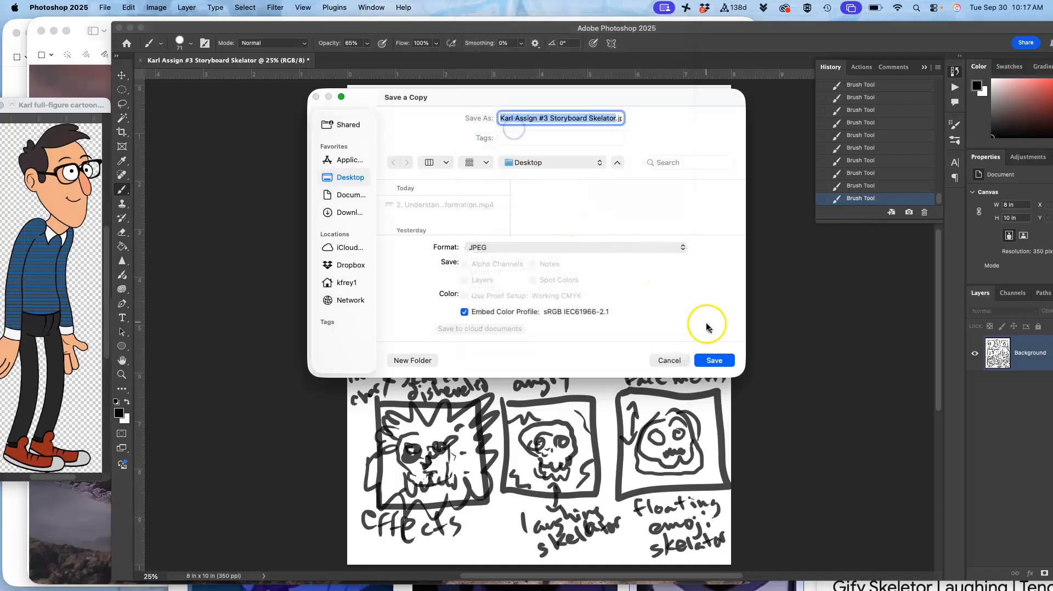
click(715, 362)
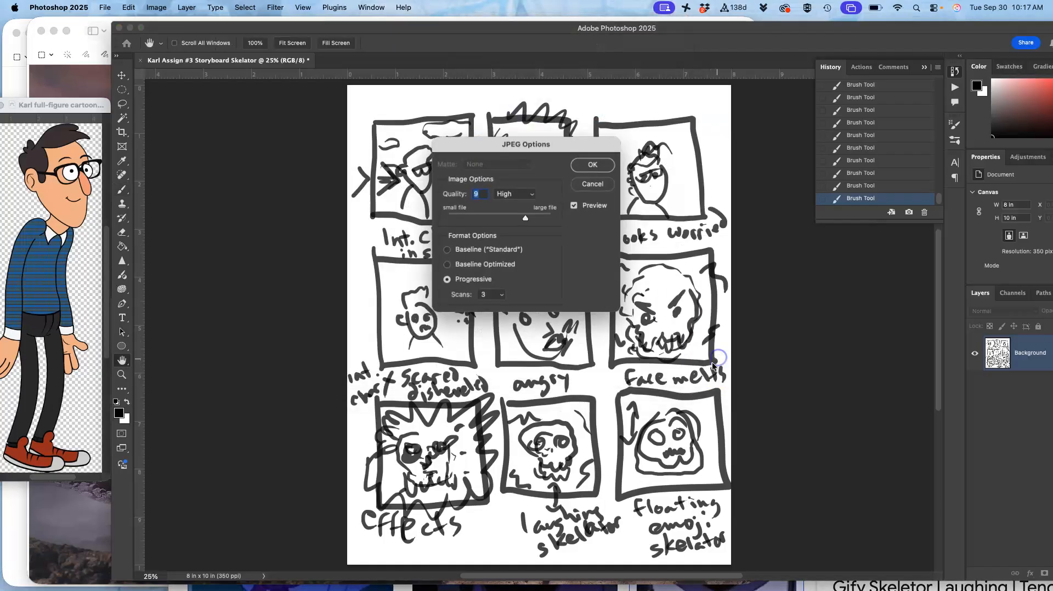
click(587, 164)
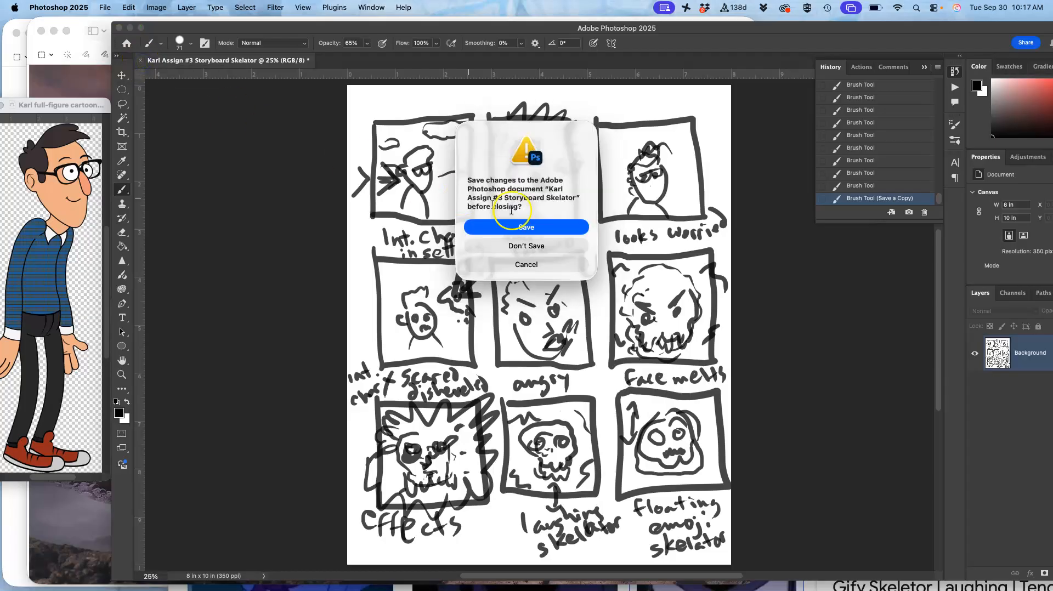
Close the storyboard document without saving its changes and minimize the Photoshop application window
click(526, 248)
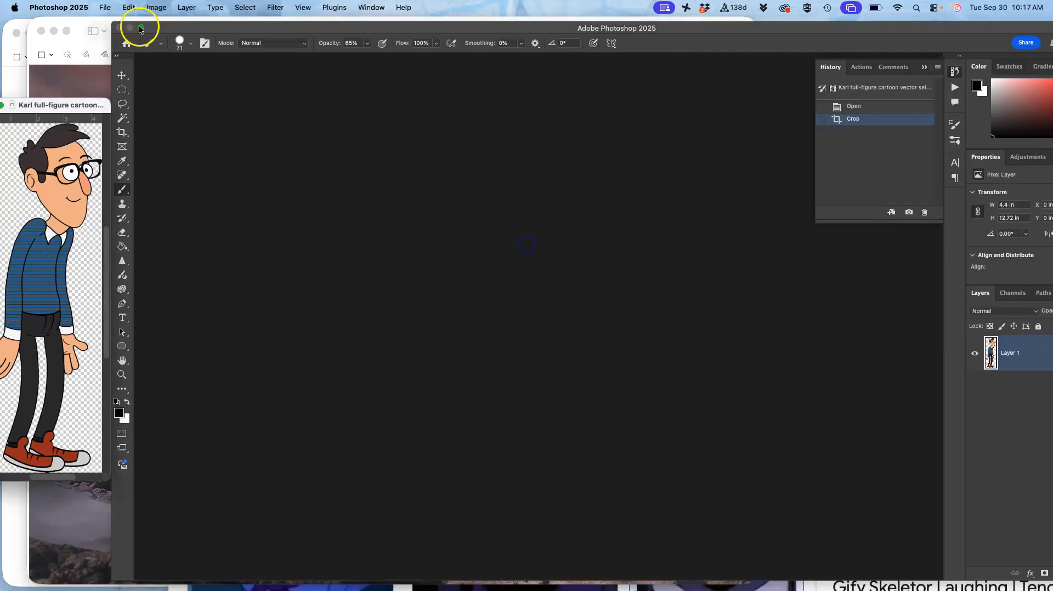
click(131, 28)
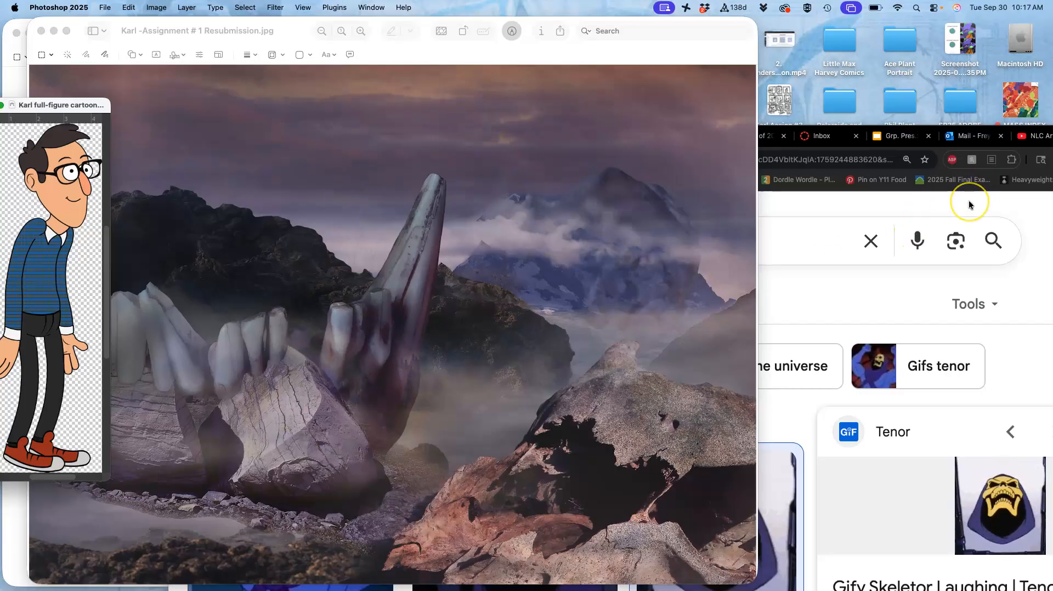
Close the open Preview windows showing the Assignment #1 landscape and the Exercise 2 Skeletor emoji
click(551, 34)
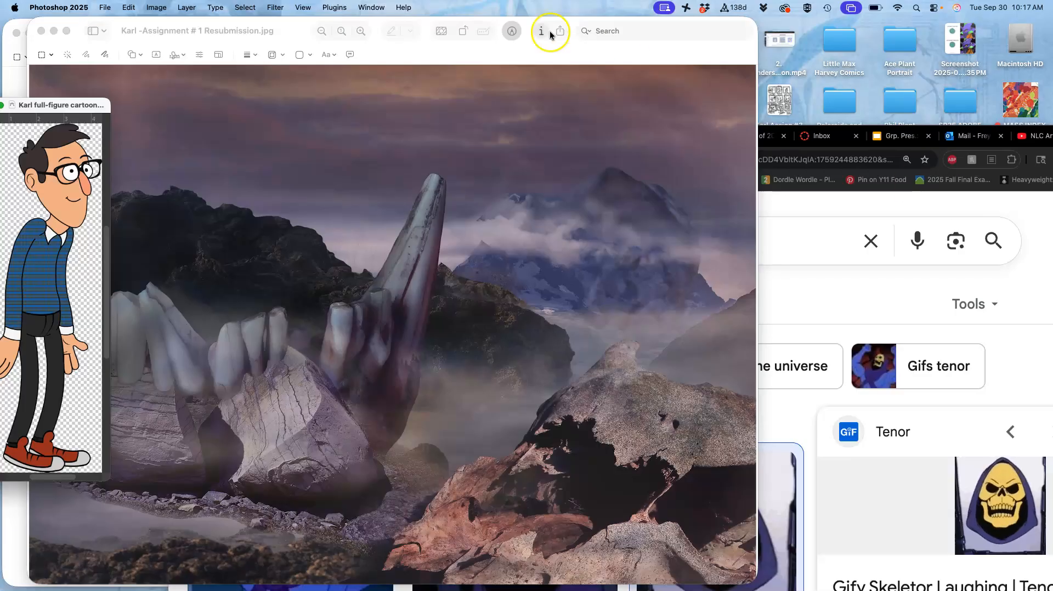
click(41, 31)
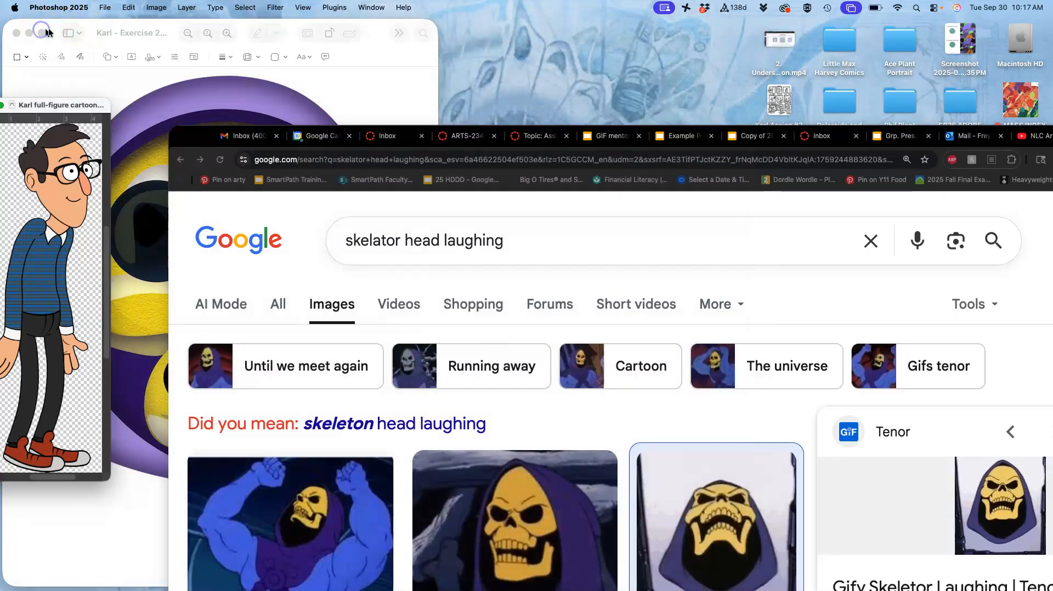
click(16, 33)
click(17, 28)
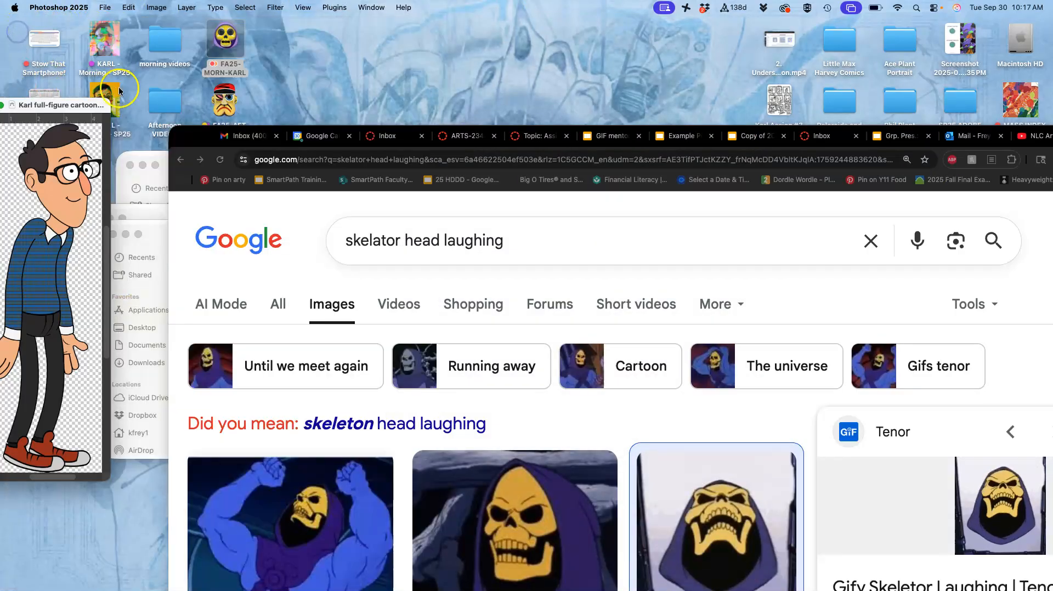
Bring the Exercise #2 Finder window forward and go back to the FA25 morning class folder holding the assignments
click(230, 36)
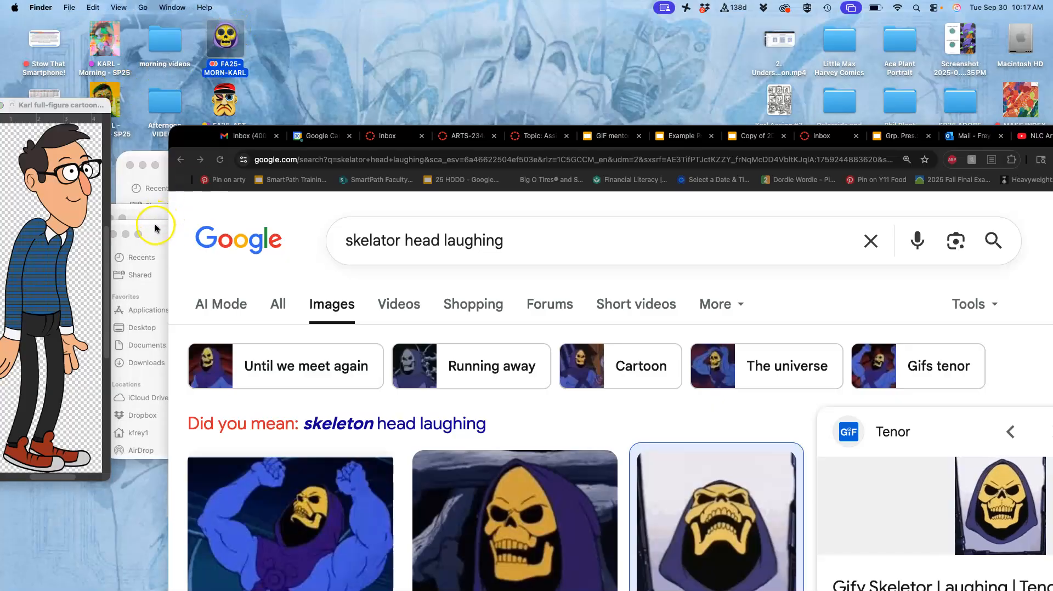
click(155, 228)
click(337, 274)
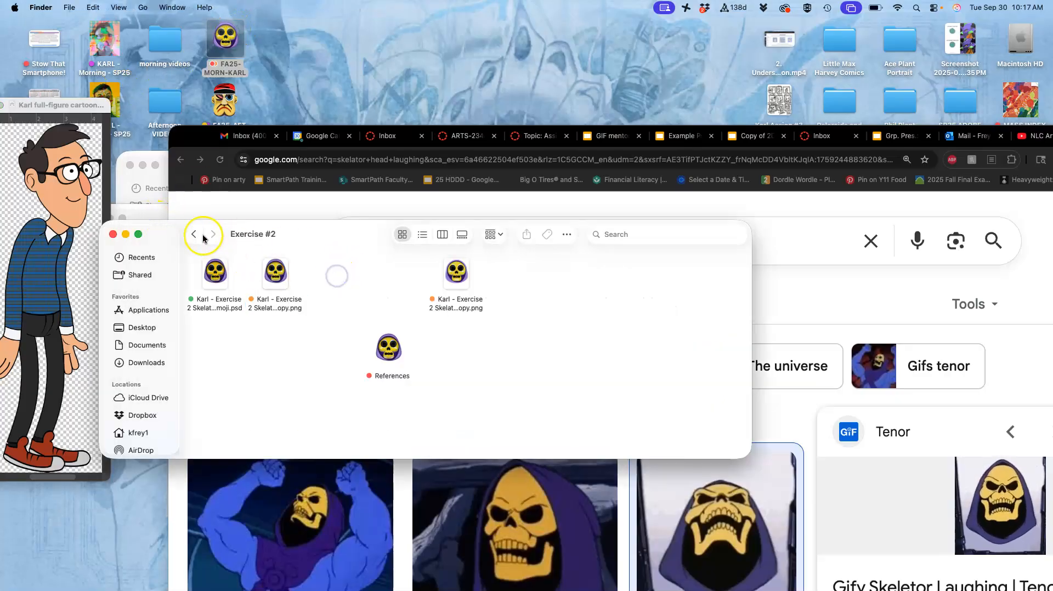
click(195, 235)
click(346, 297)
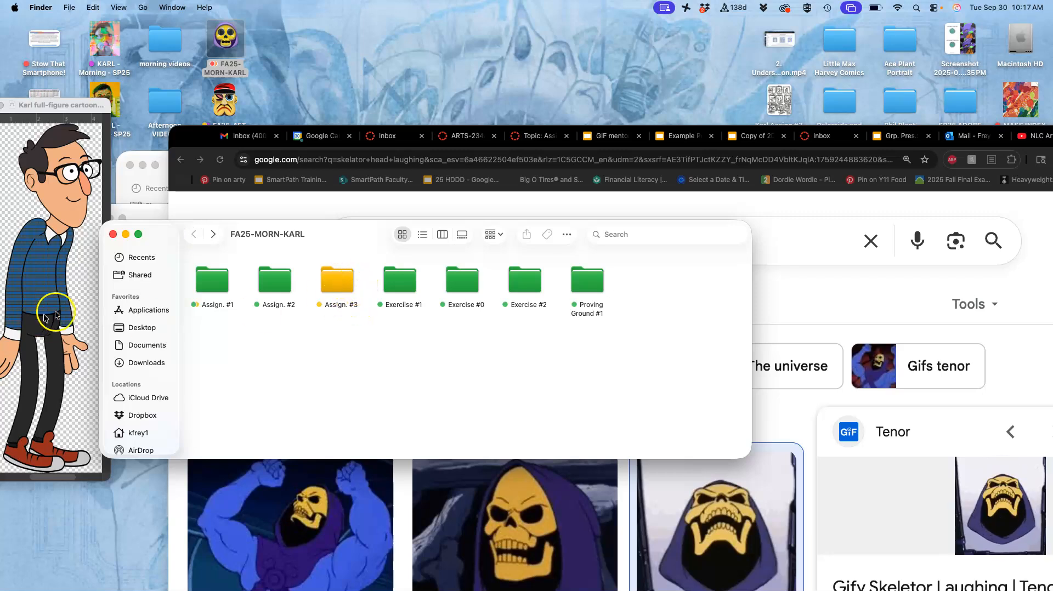
Open the storyboard JPEG from the desktop in a small window and place the cartoon self-portrait window below it
key(F11)
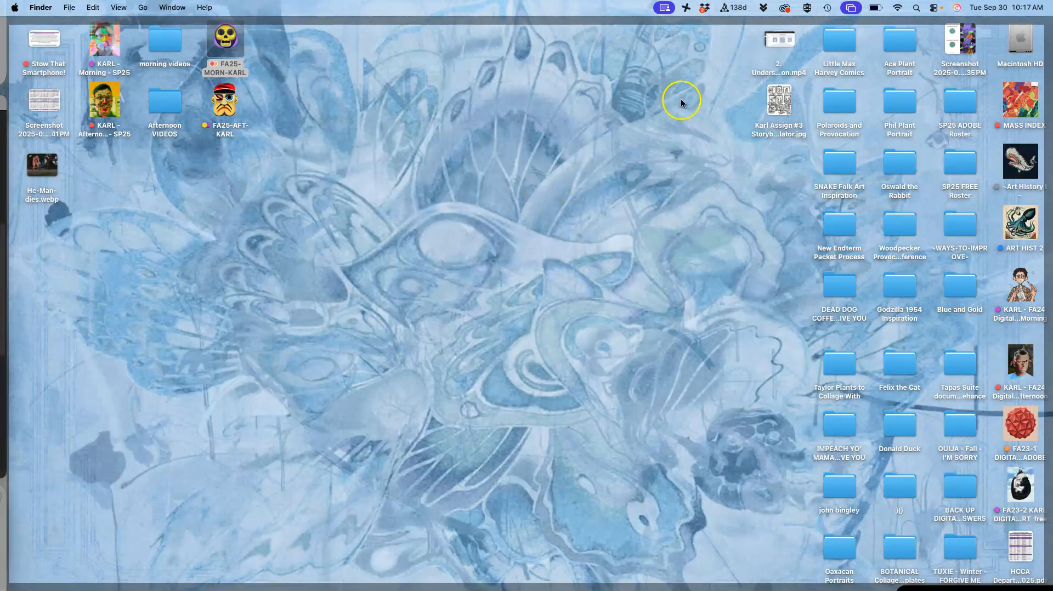
double_click(781, 101)
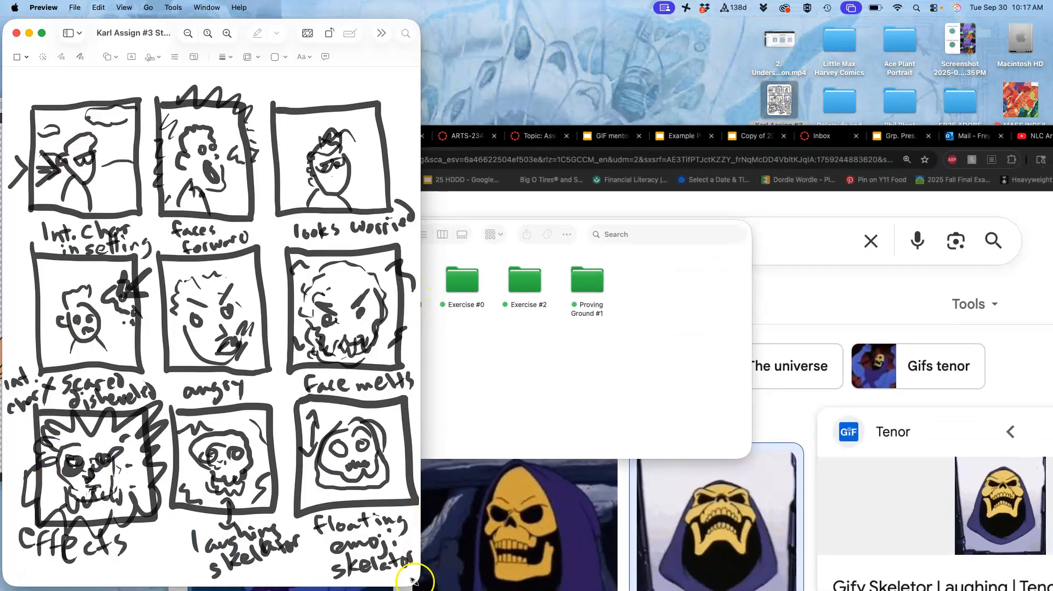
drag(413, 582, 300, 310)
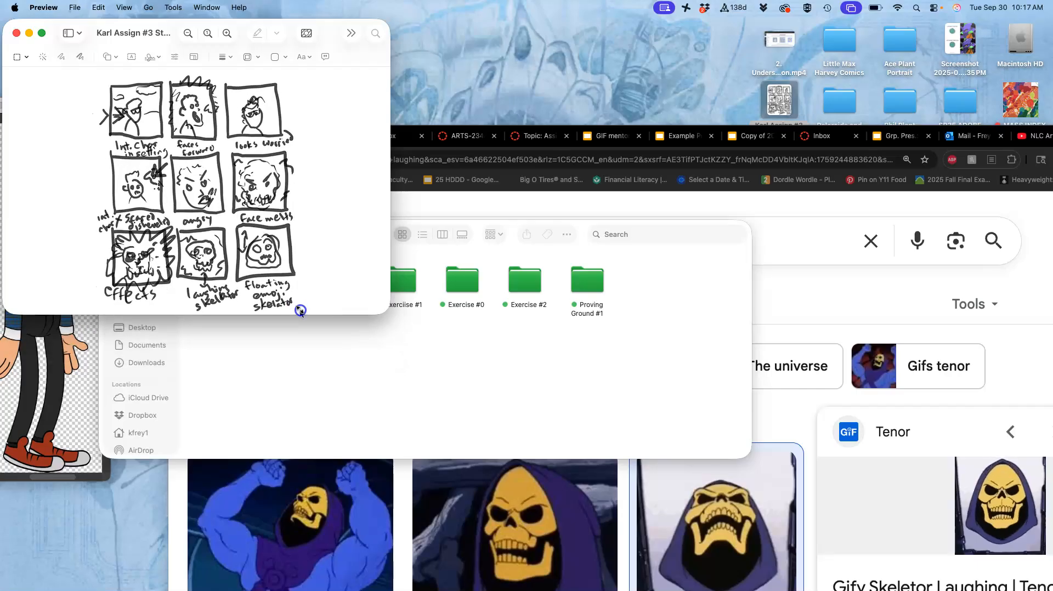
drag(320, 23, 230, 18)
click(46, 379)
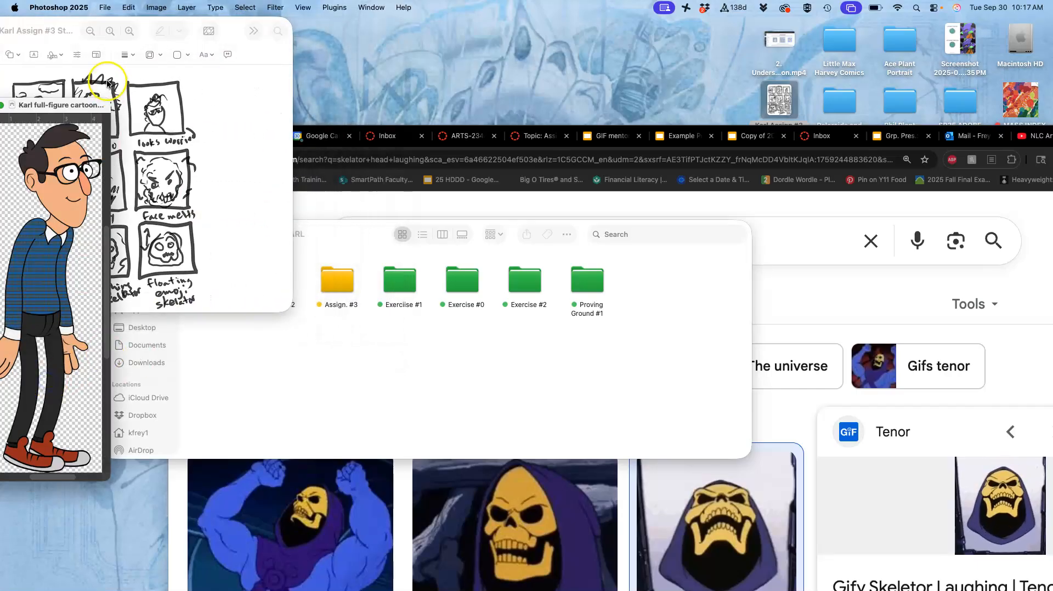
drag(88, 104, 115, 324)
Open the "Assign 1 Skelator Fantasy Landscape" PSD from the Assign. #1 folder in Photoshop
click(345, 346)
double_click(212, 279)
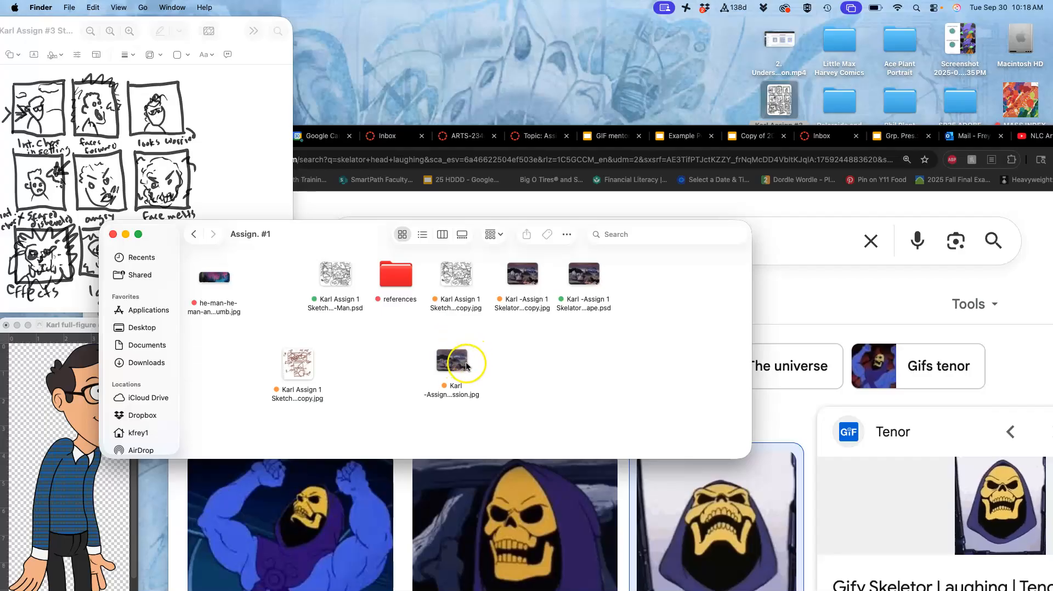
double_click(584, 277)
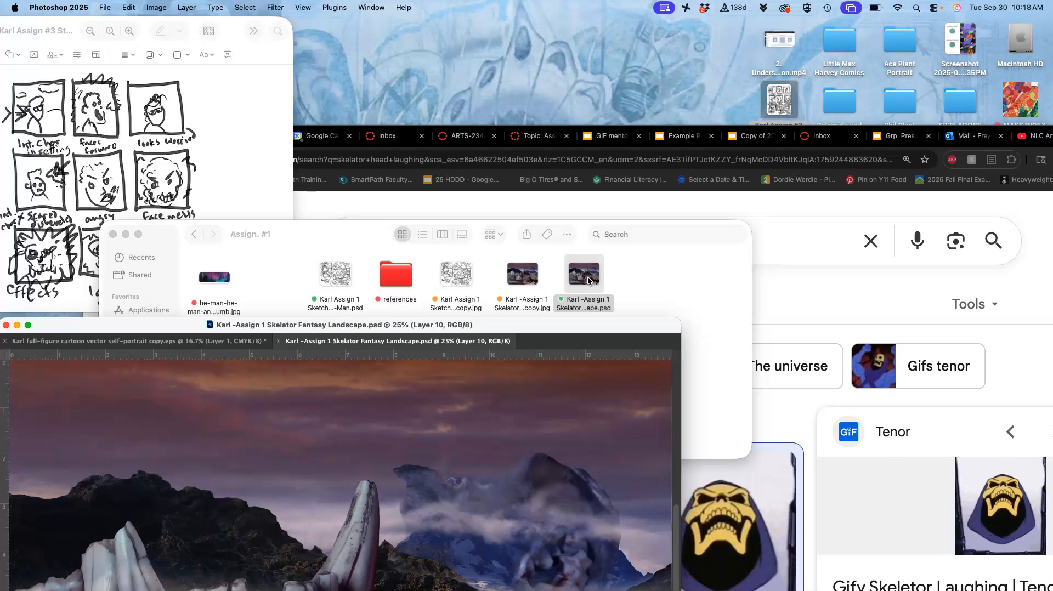
Restore the Photoshop application window and dock the fantasy landscape document in it, separate from the cartoon self-portrait
drag(554, 320, 681, 65)
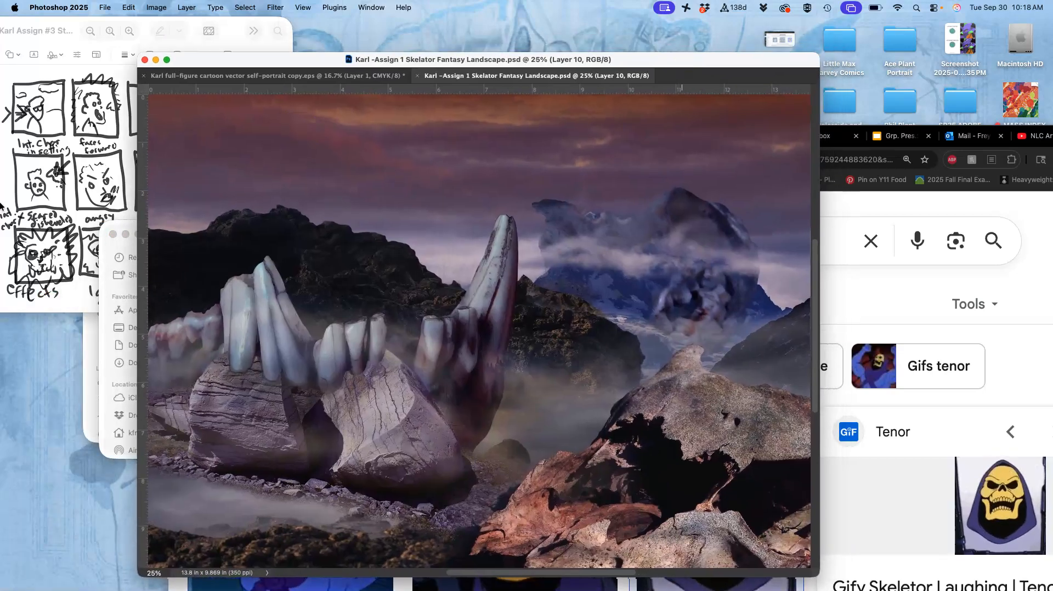
click(14, 206)
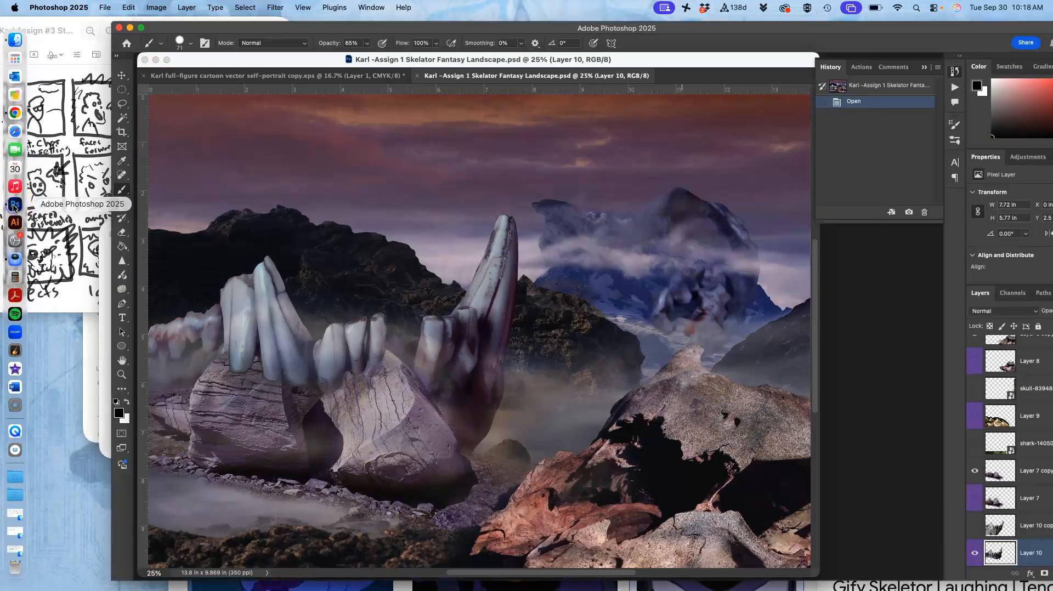
drag(534, 63, 427, 65)
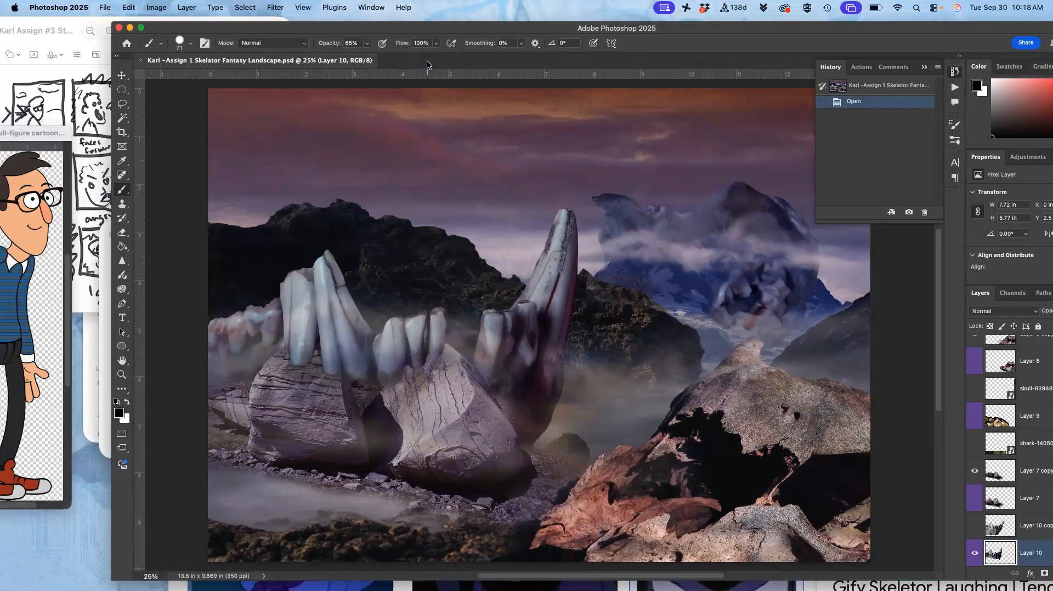
scroll(1019, 434, up, 4)
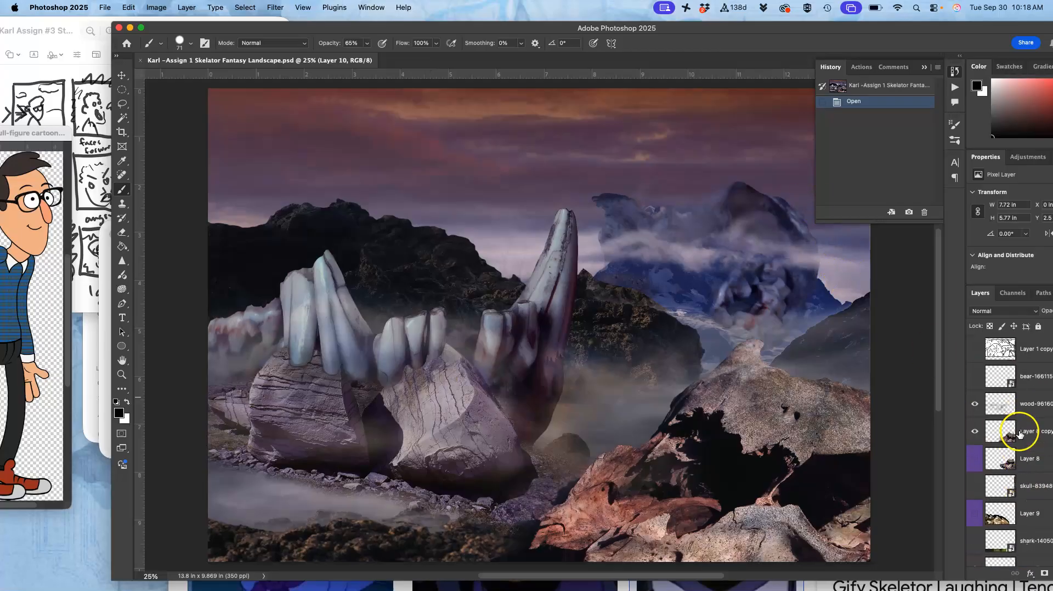
Bring the cartoon self-portrait document fully into view and close it without saving its changes
click(31, 224)
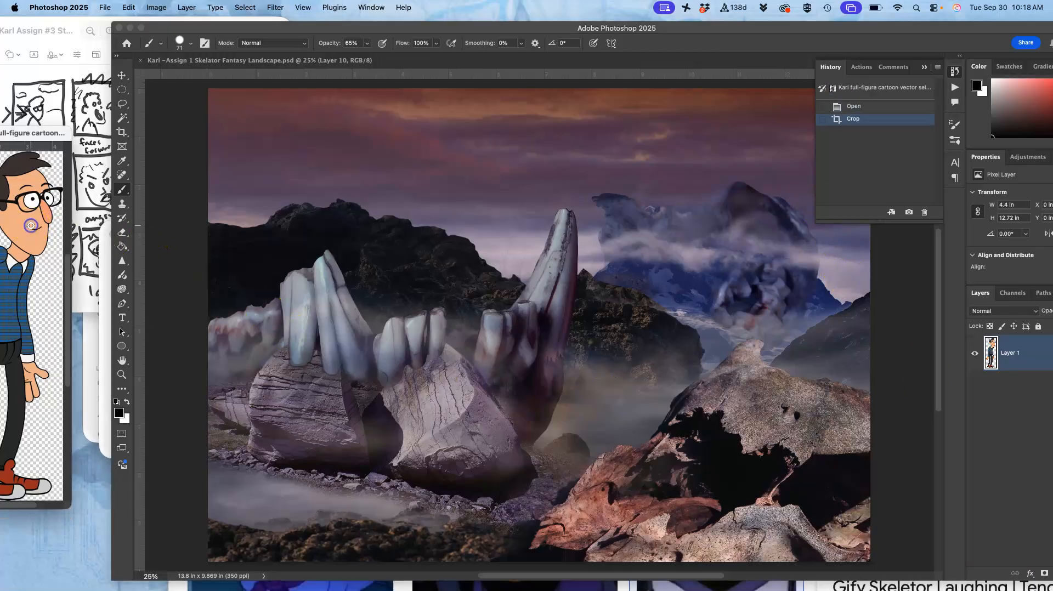
drag(47, 136, 171, 160)
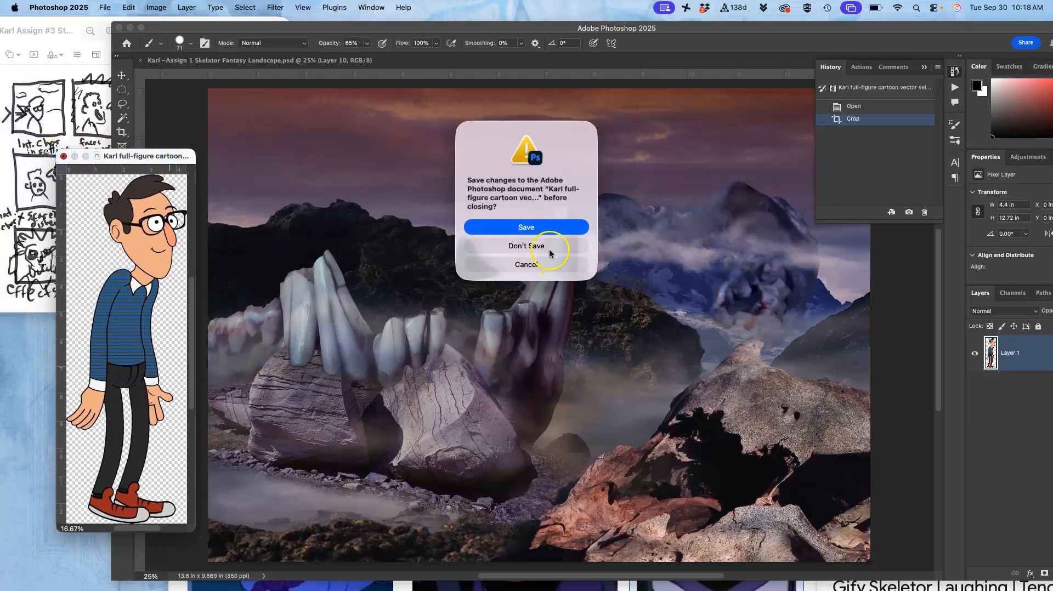
click(531, 248)
Reveal the desktop and open the ASSETS folder of Assign. #3 inside the FA25 morning class folder
key(F11)
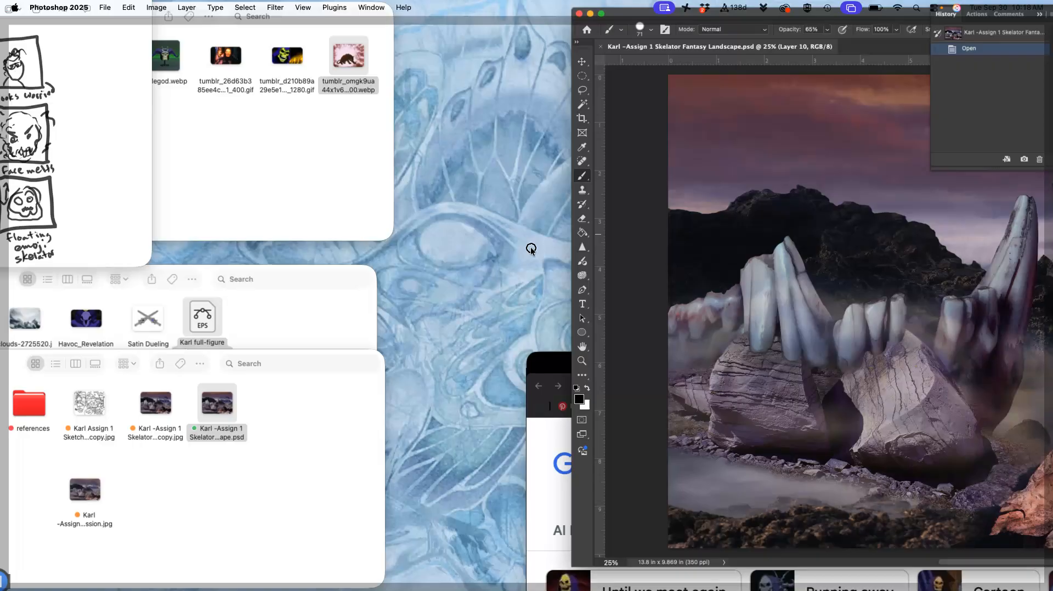
key(F11)
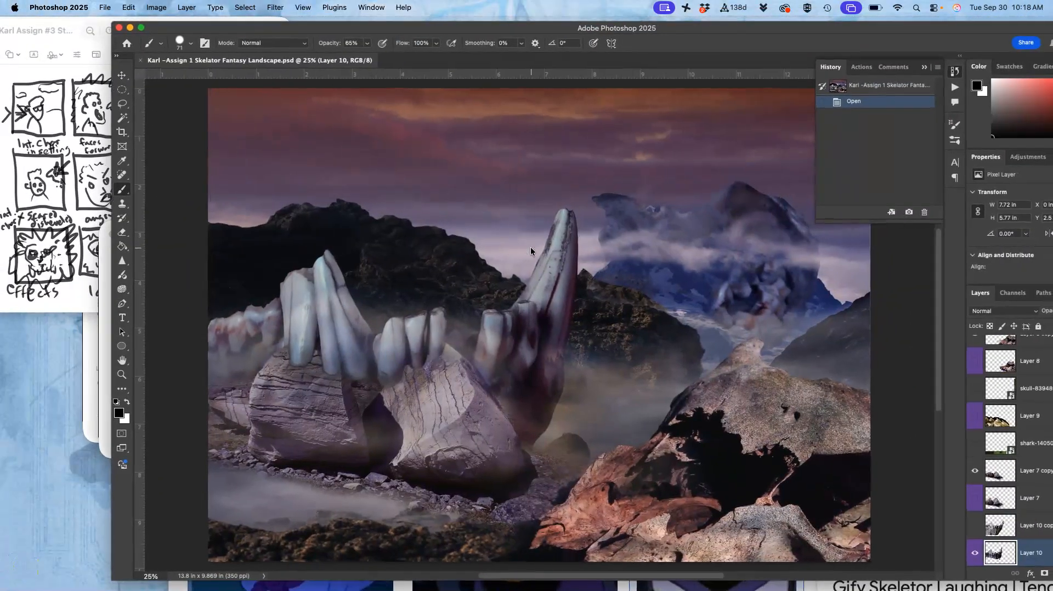
key(F11)
click(331, 122)
double_click(225, 40)
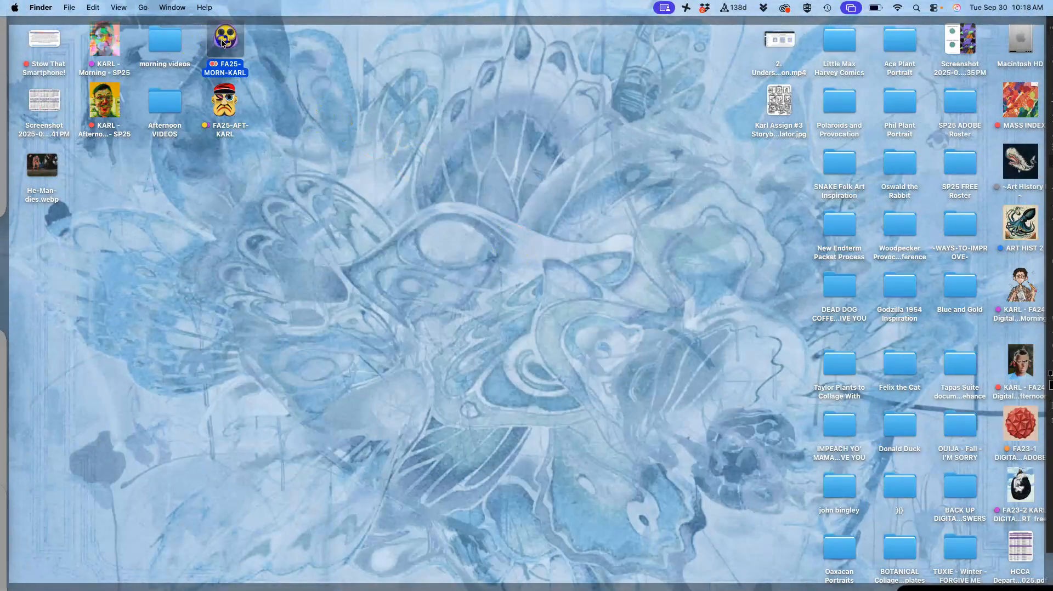
double_click(353, 305)
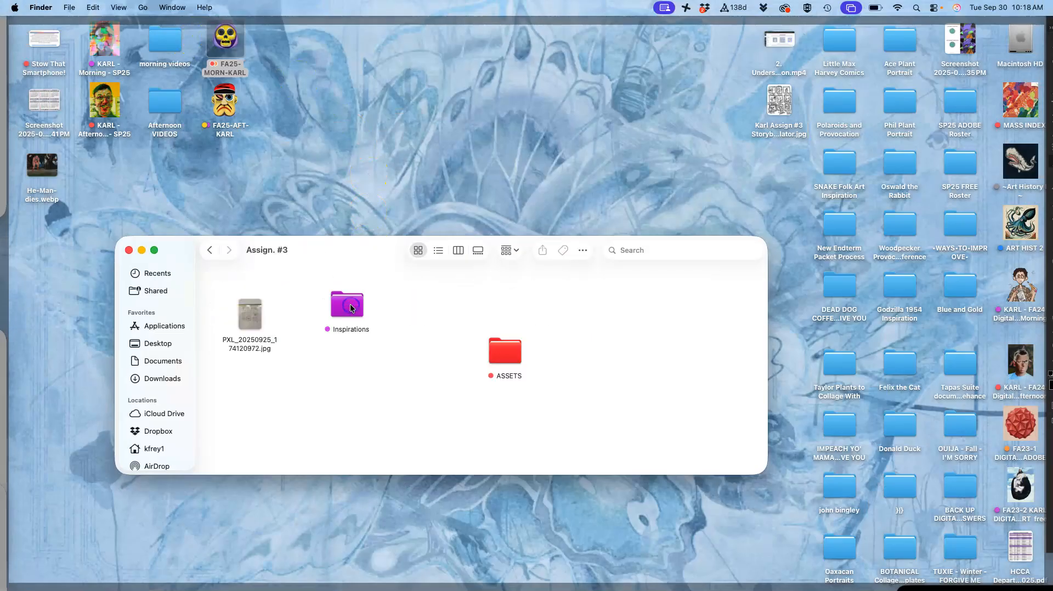
double_click(508, 363)
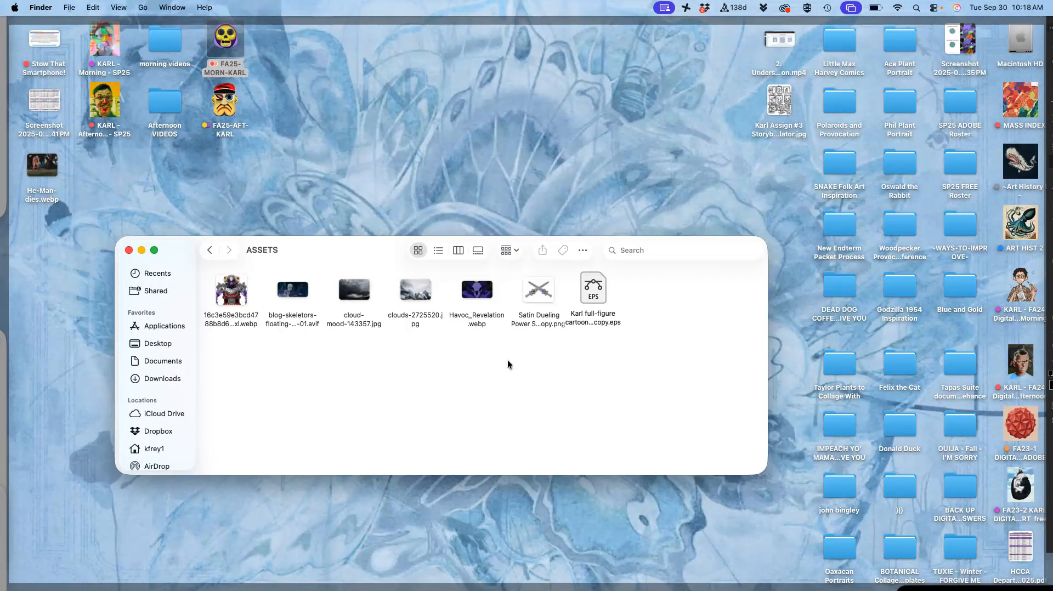
Tag the full-figure cartoon self-portrait EPS green and place it into the fantasy landscape document
click(592, 288)
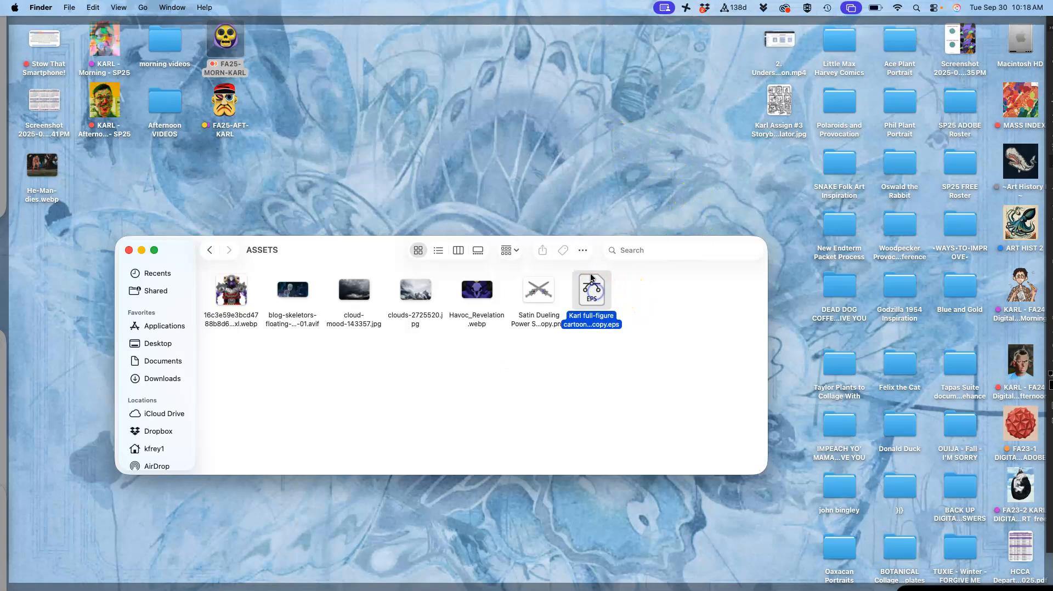
right_click(588, 297)
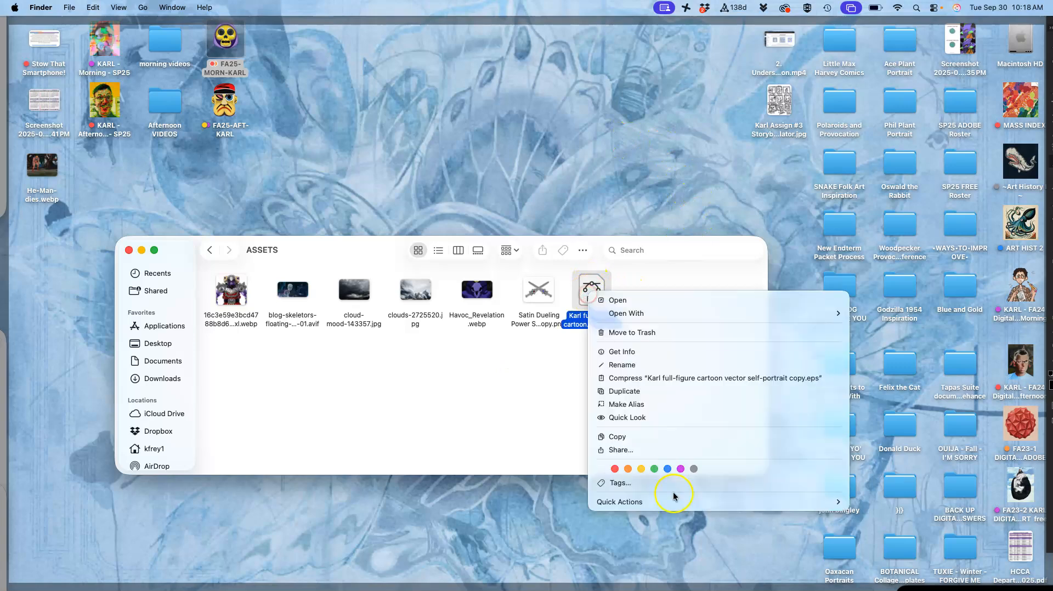
click(652, 469)
drag(592, 291, 590, 174)
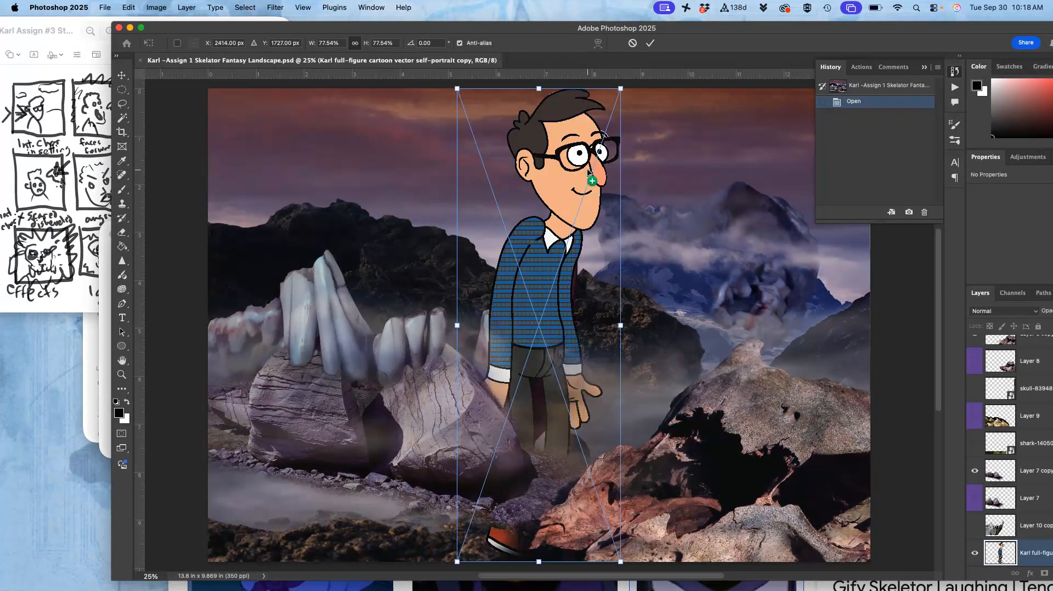
Commit the placed self-portrait and move it to the landscape's left edge, with the lower legs extending below the canvas
scroll(586, 169, up, 3)
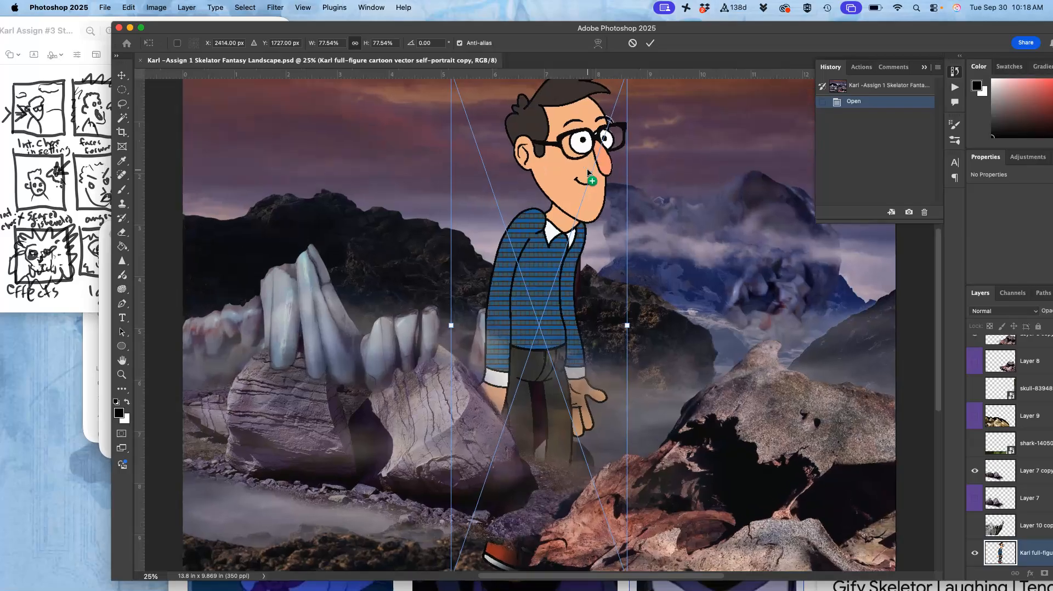
scroll(587, 169, down, 4)
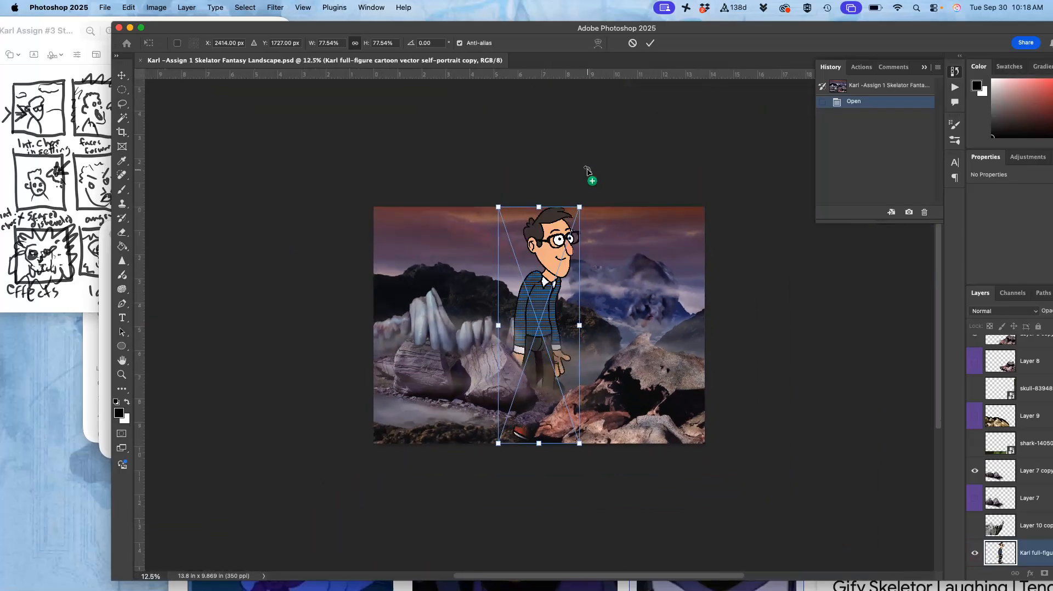
click(122, 75)
drag(554, 245, 430, 295)
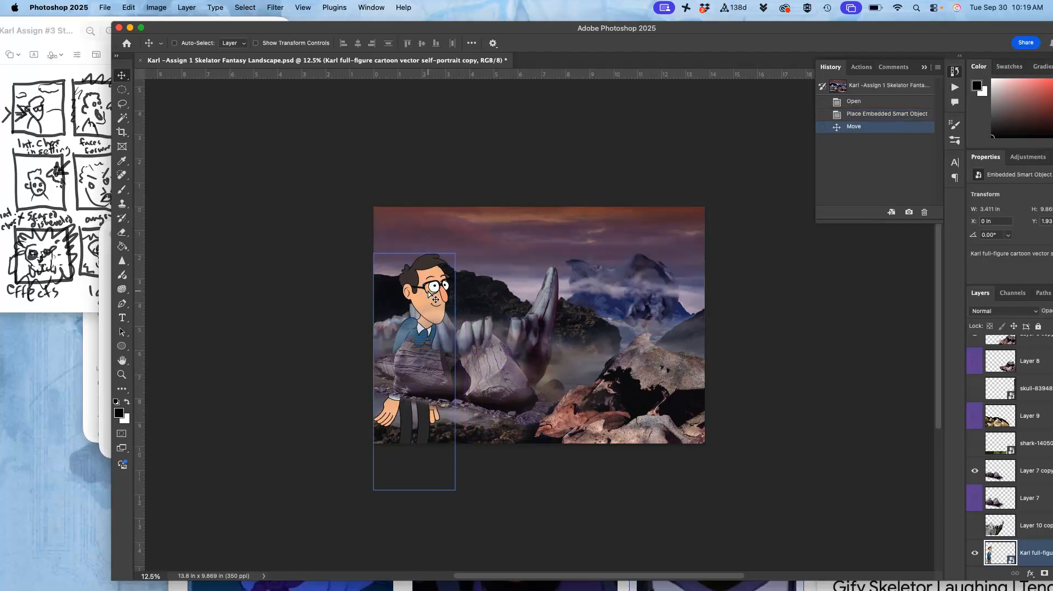
Bring the self-portrait layer forward to the top of the layer stack, above Layer 1 copy
key(super)
key(super+bracketright)
key(super+bracketright)
key(super+bracketright)
key(super+bracketright)
key(super+bracketright)
key(super+bracketright)
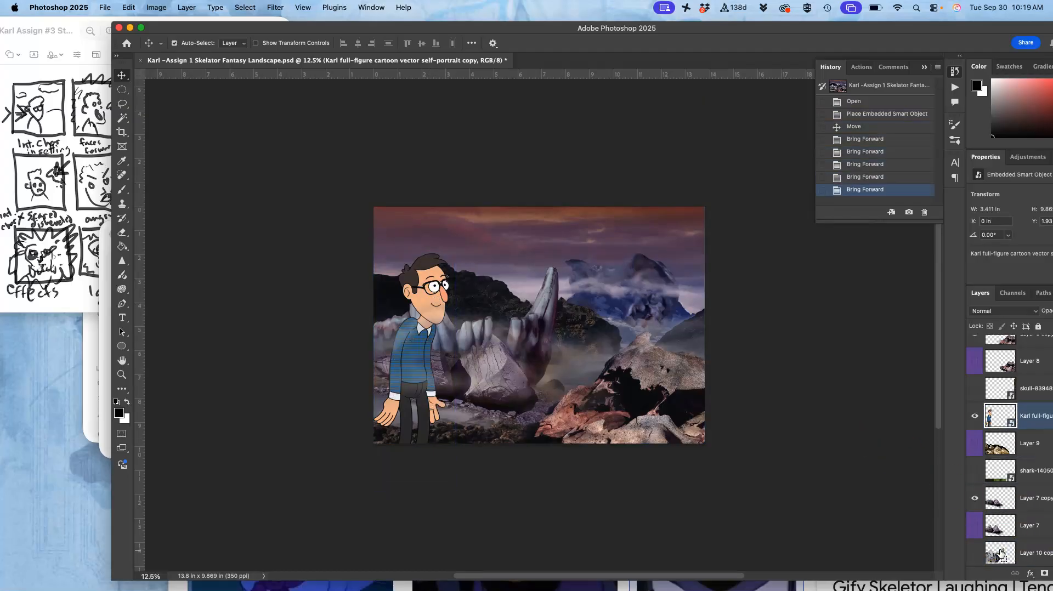
key(super+bracketright)
key(super+bracketright)
key(super+bracketright)
key(super+bracketright)
key(super+bracketright)
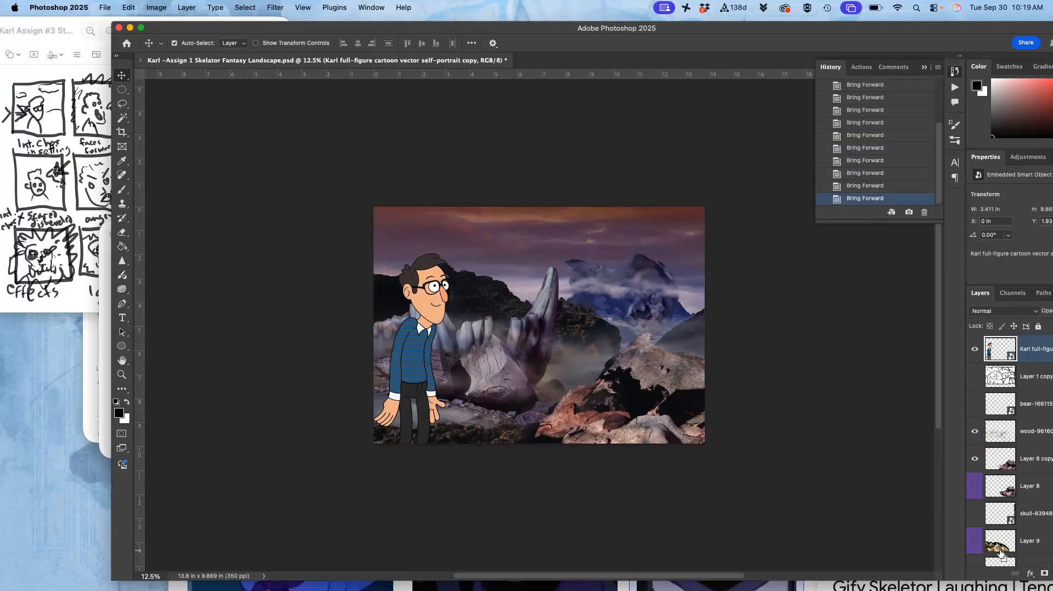
Set up a 1:1 square crop and shrink it to the landscape's full height, excluding the white area below
key(super+equal)
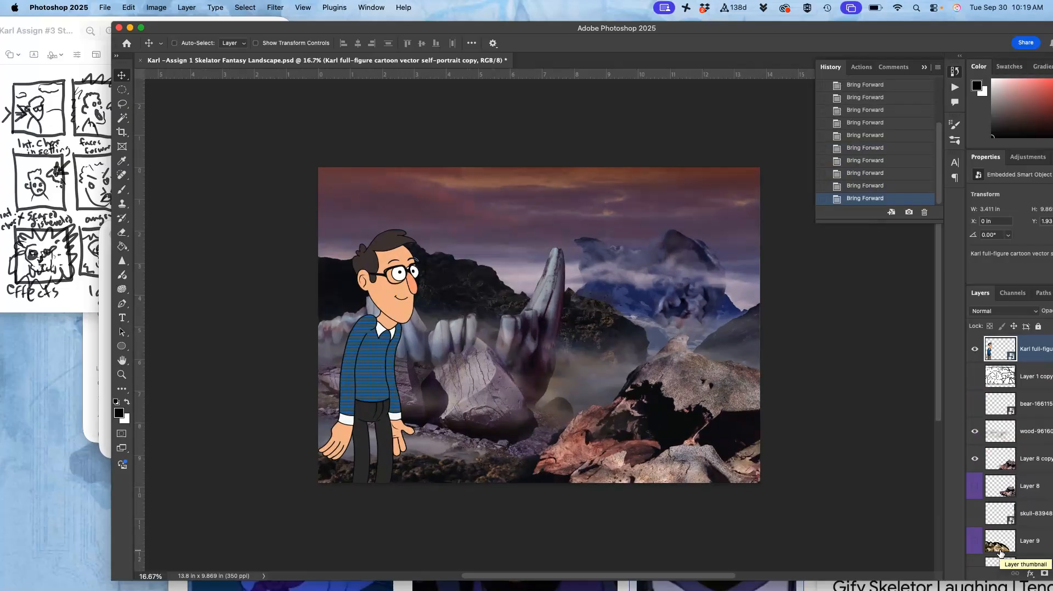
click(122, 133)
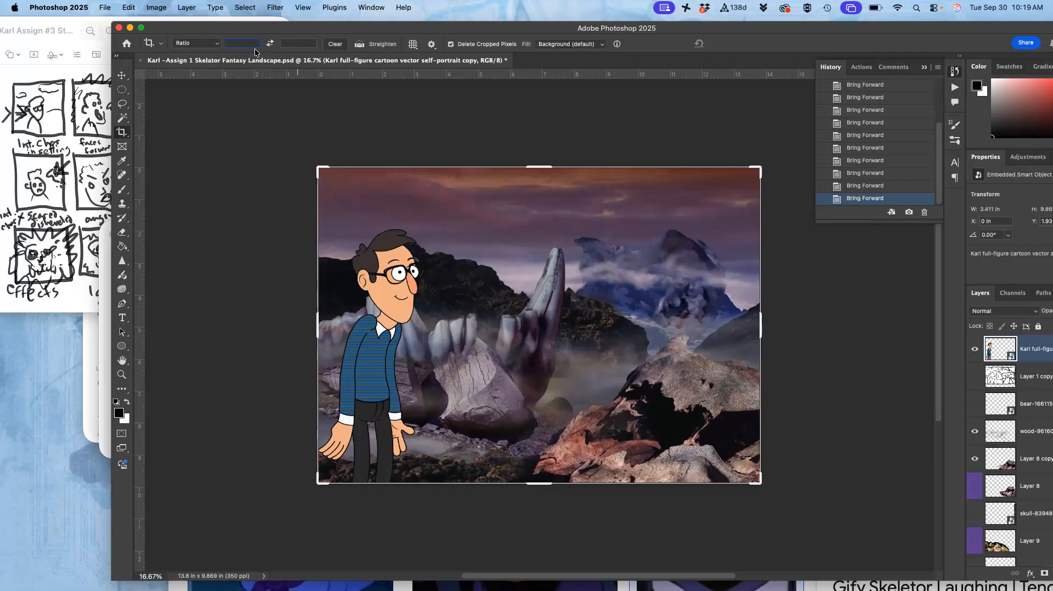
text(1)
click(280, 42)
text(1)
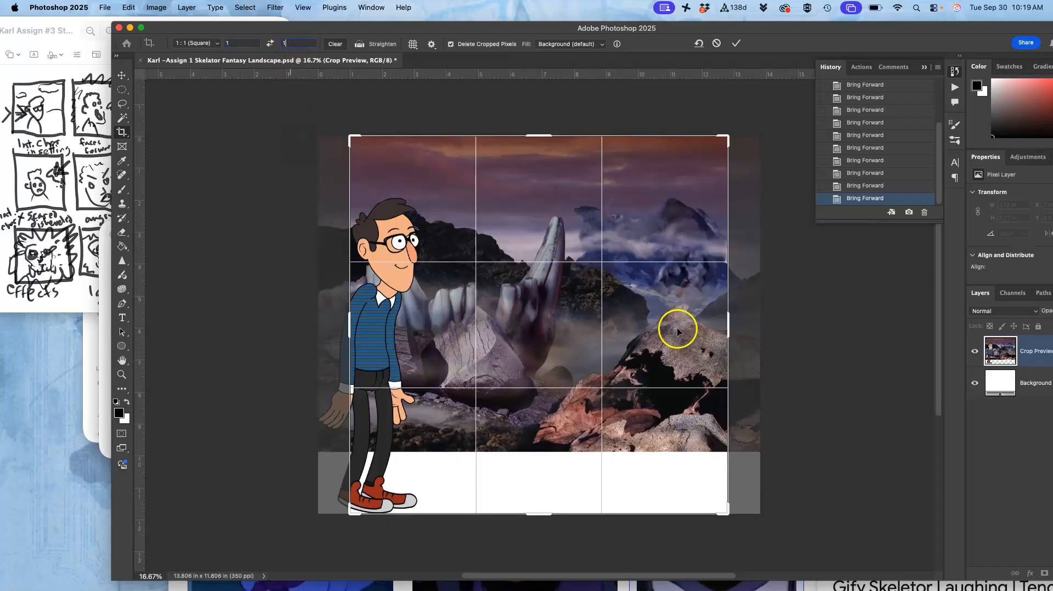
drag(727, 511, 684, 494)
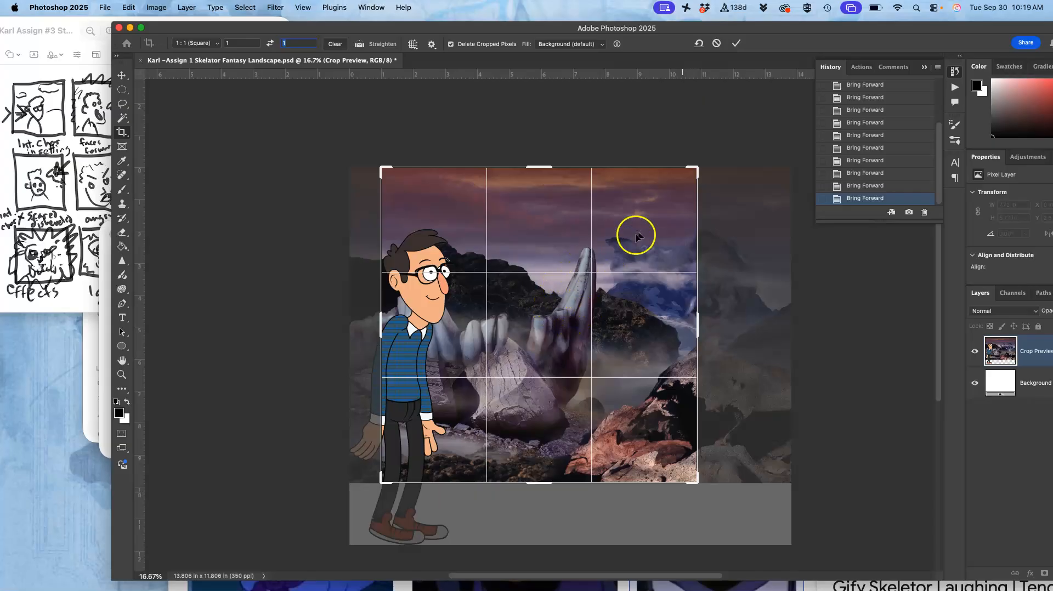
Reposition the landscape within the square crop so the figure stands at its left edge beside the bone teeth, and apply the crop
drag(562, 299, 588, 307)
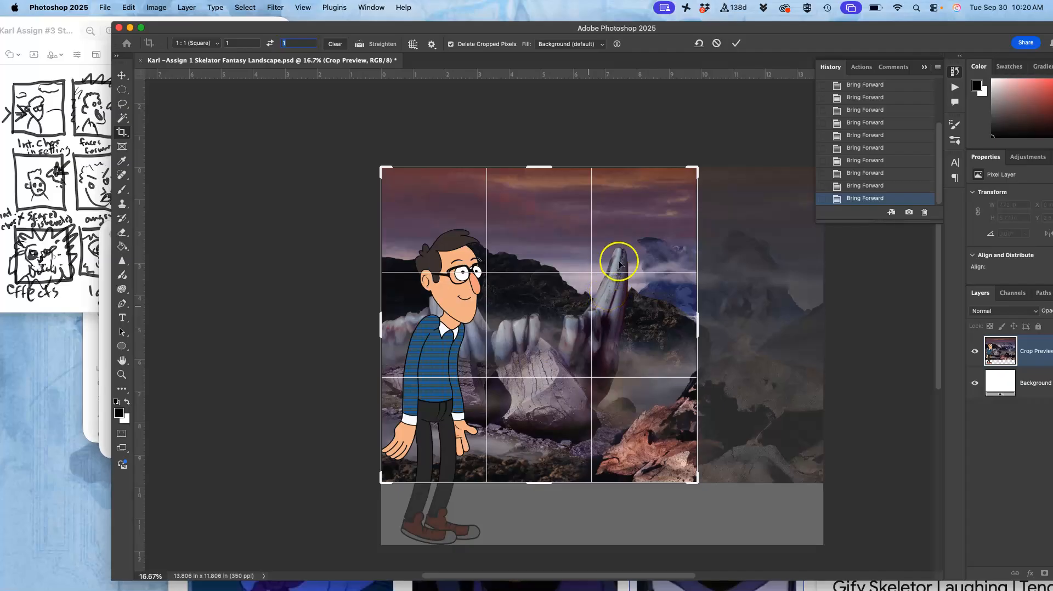
drag(555, 325, 574, 336)
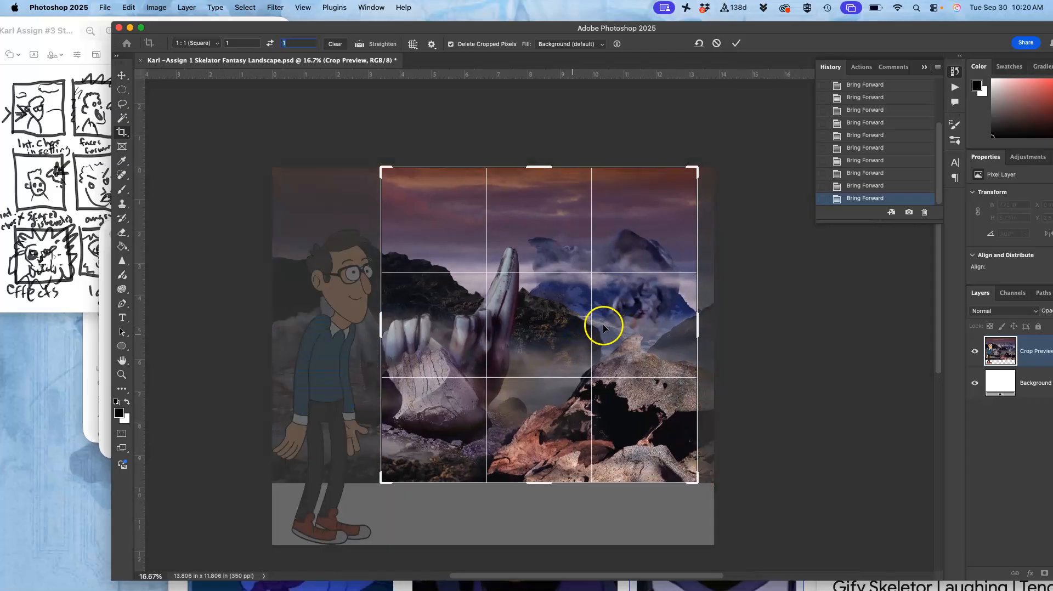
drag(597, 323, 679, 331)
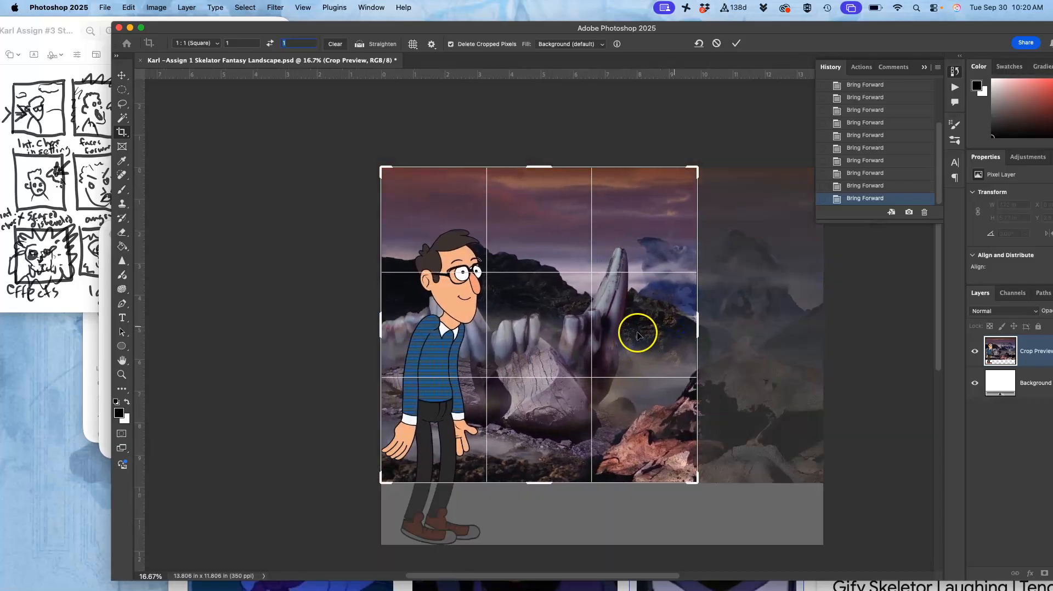
drag(560, 334, 535, 331)
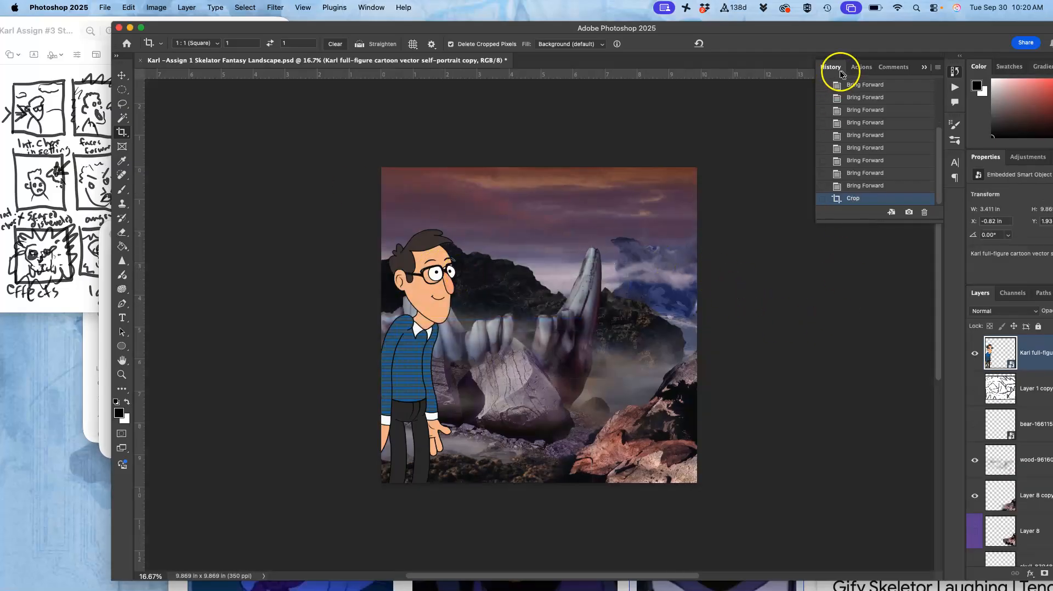
Move the Photoshop window to expose the full layer list, unlock and delete Layer 1 copy, and delete bear-1661153
drag(846, 30, 711, 36)
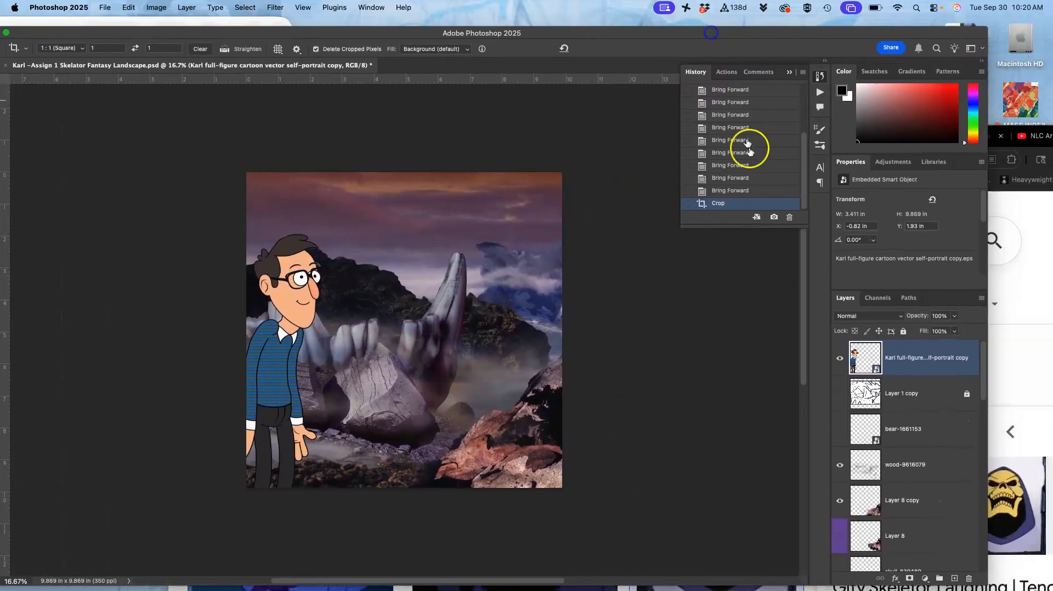
click(928, 391)
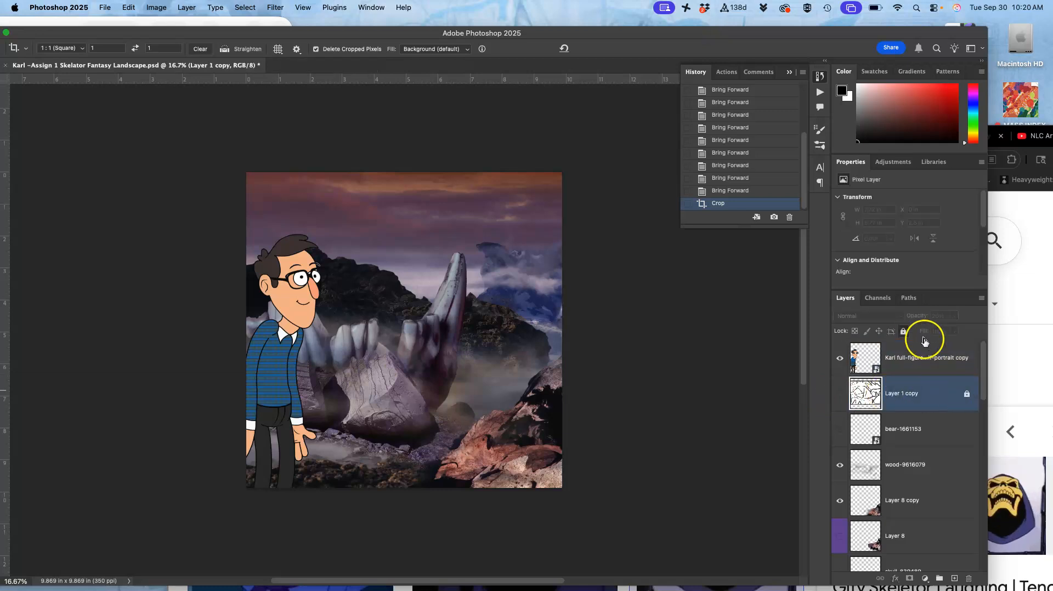
click(903, 332)
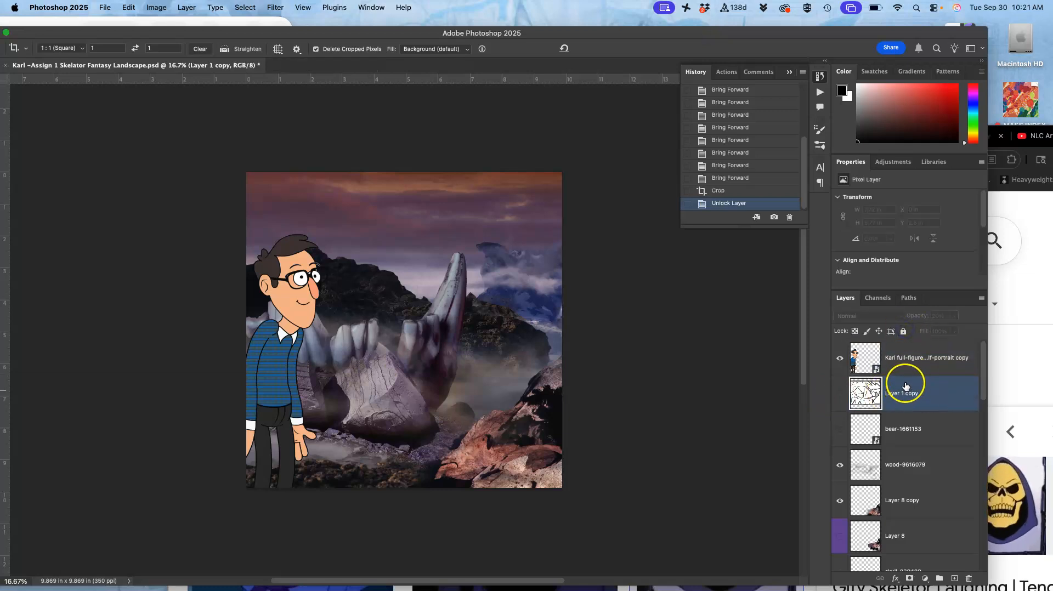
key(BackSpace)
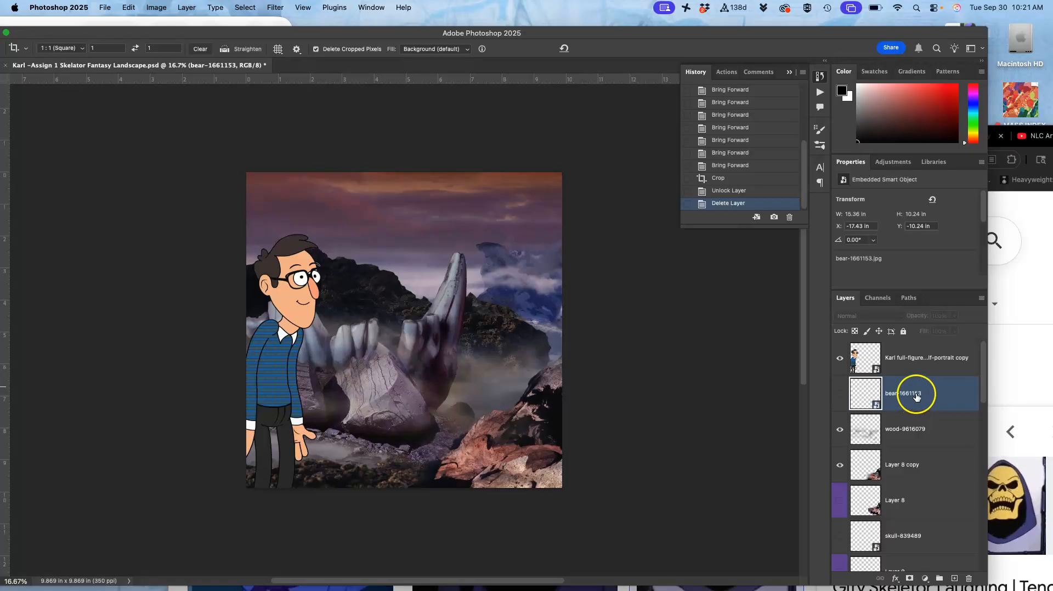
key(BackSpace)
Delete the hidden layers Layer 8, skull-839489, Layer 9, the shark layer, Layer 7 and Layer 10 copy
click(906, 460)
key(BackSpace)
key(BackSpace)
key(BackSpace)
key(BackSpace)
key(BackSpace)
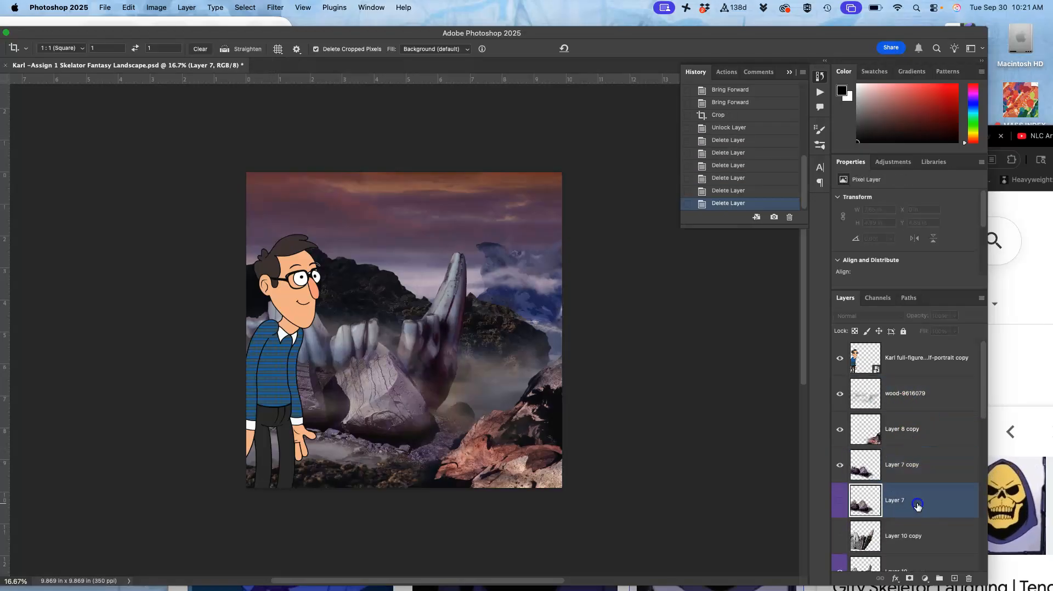
key(BackSpace)
click(914, 534)
key(BackSpace)
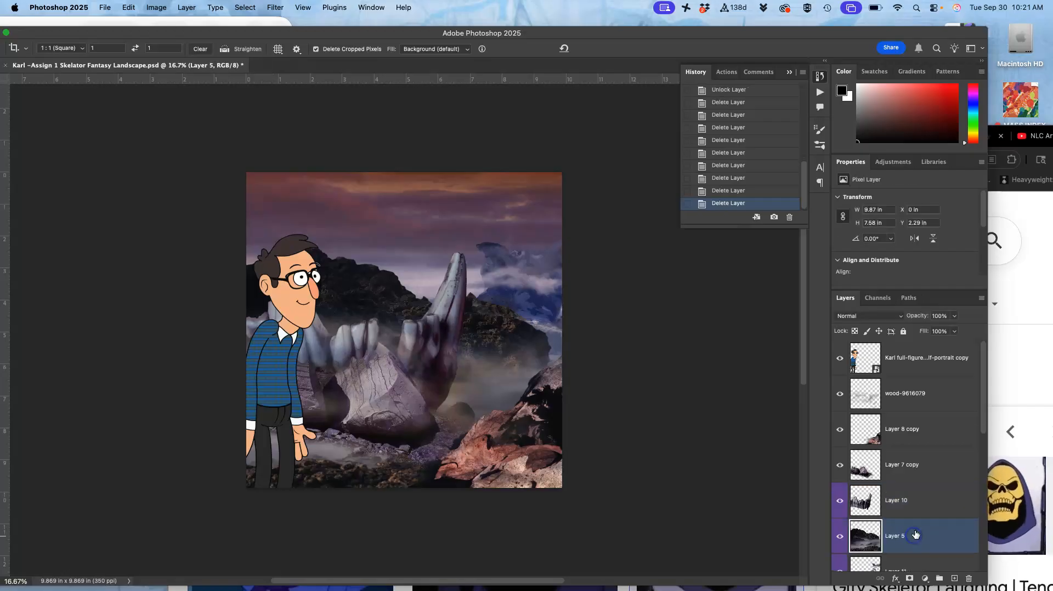
Delete the hidden source layers between Layer 11 and Layer 6, including coast-5870088 and mountain-4424657
scroll(971, 417, down, 5)
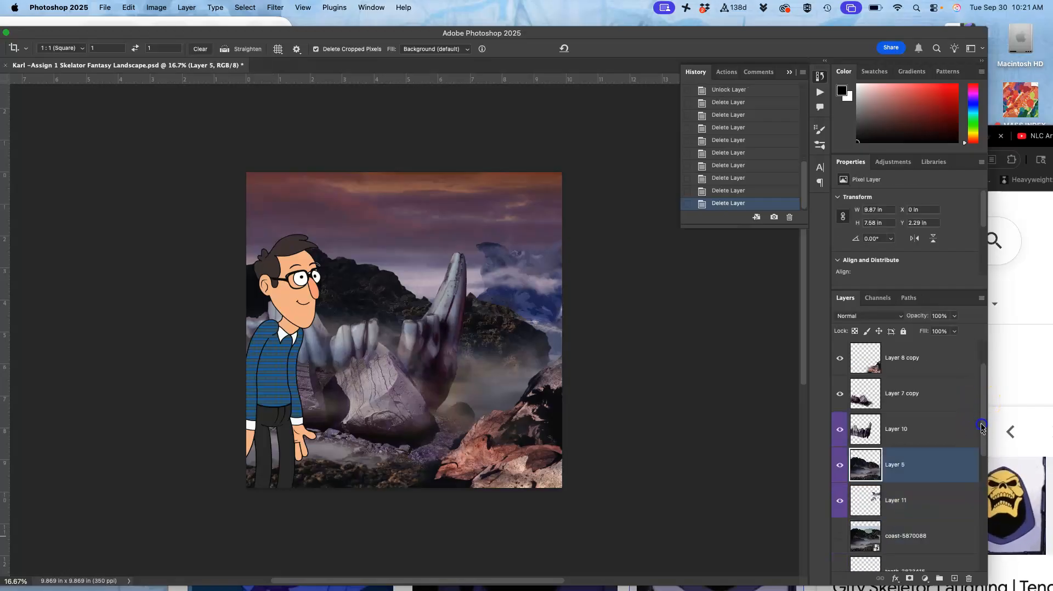
click(928, 470)
key(BackSpace)
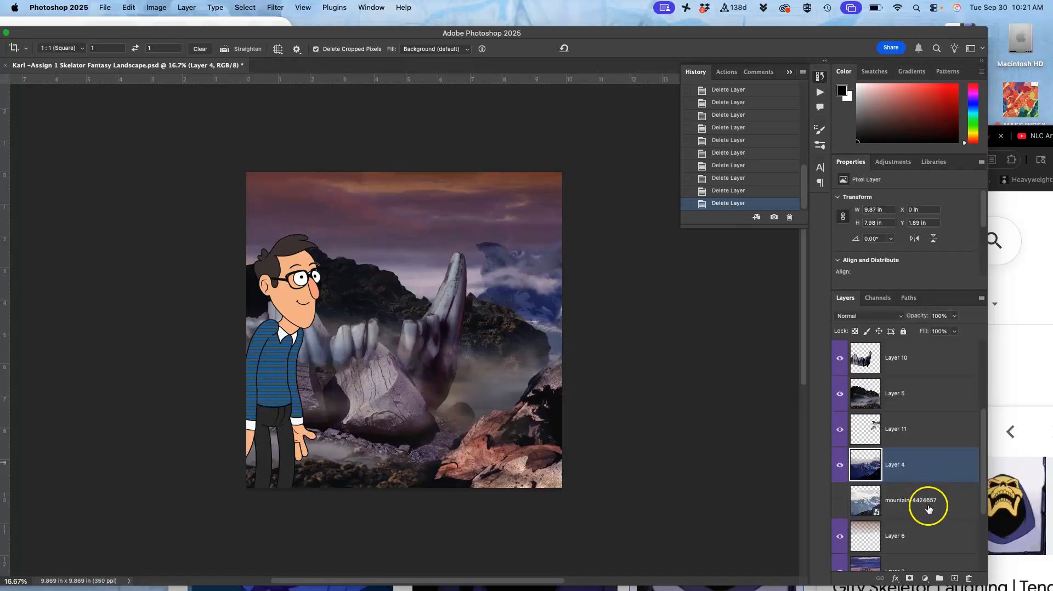
key(BackSpace)
Delete grass-5212125, Layer 1 and the Background layer beneath Layer 3, and select the self-portrait layer
scroll(982, 433, down, 3)
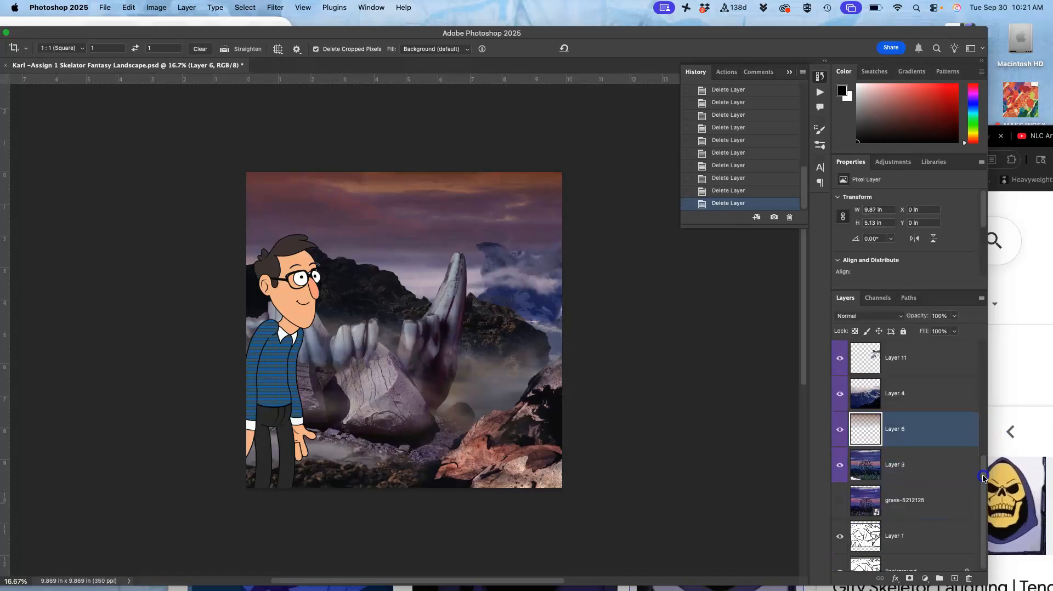
click(936, 472)
key(BackSpace)
key(BackSpace)
key(BackSpace)
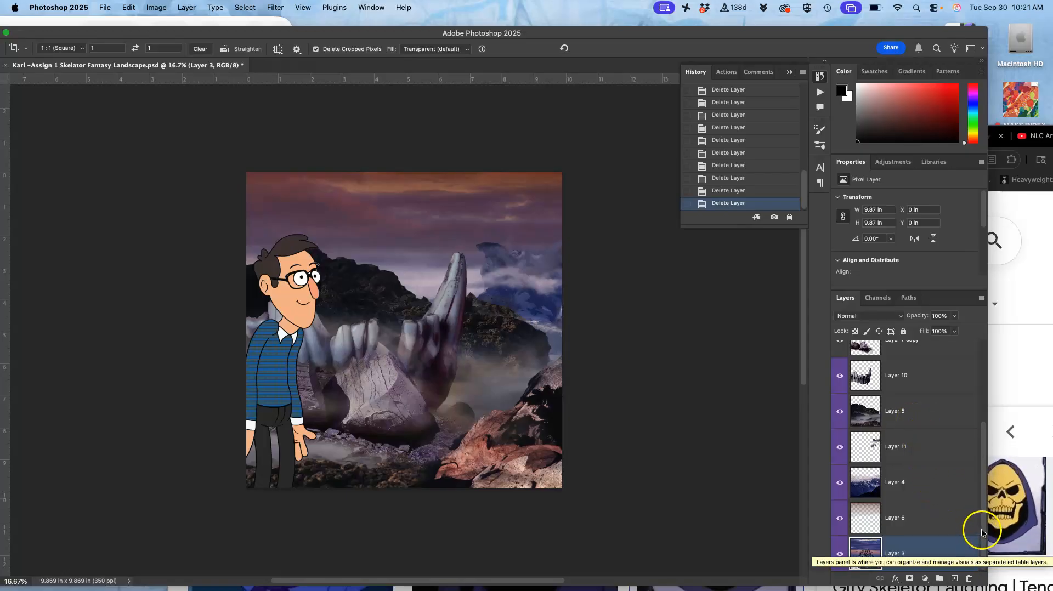
scroll(983, 532, up, 5)
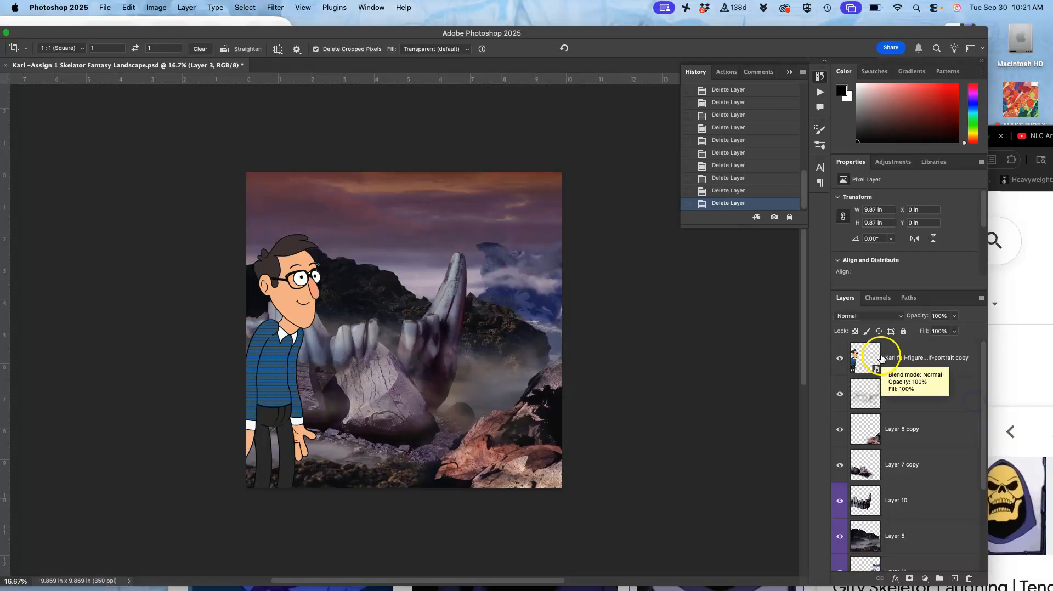
click(881, 356)
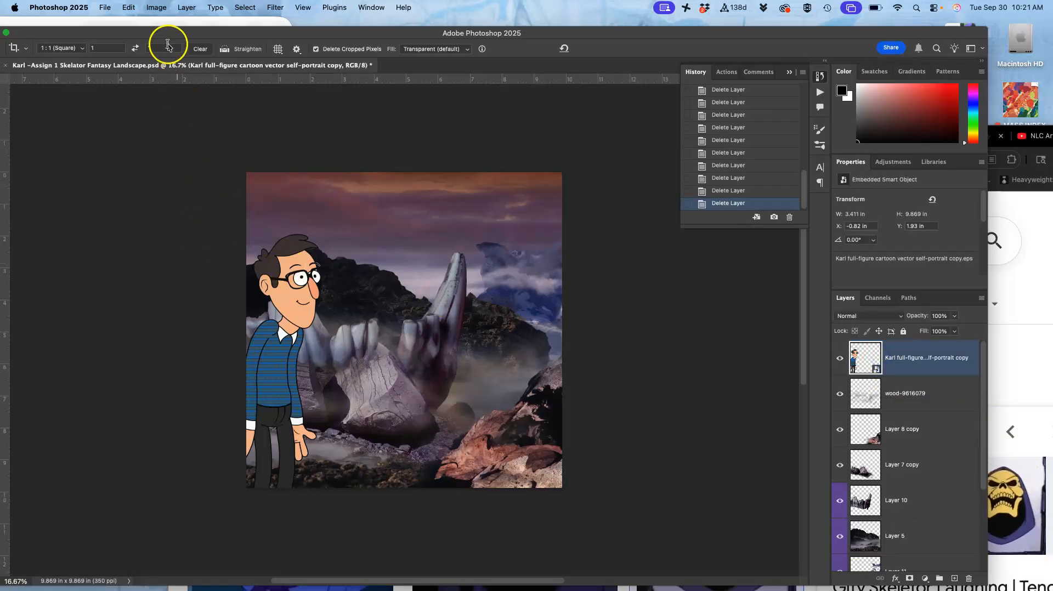
Duplicate the self-portrait layer three times, moving each copy farther right across the landscape with every other figure slightly higher
drag(162, 36, 195, 33)
click(17, 78)
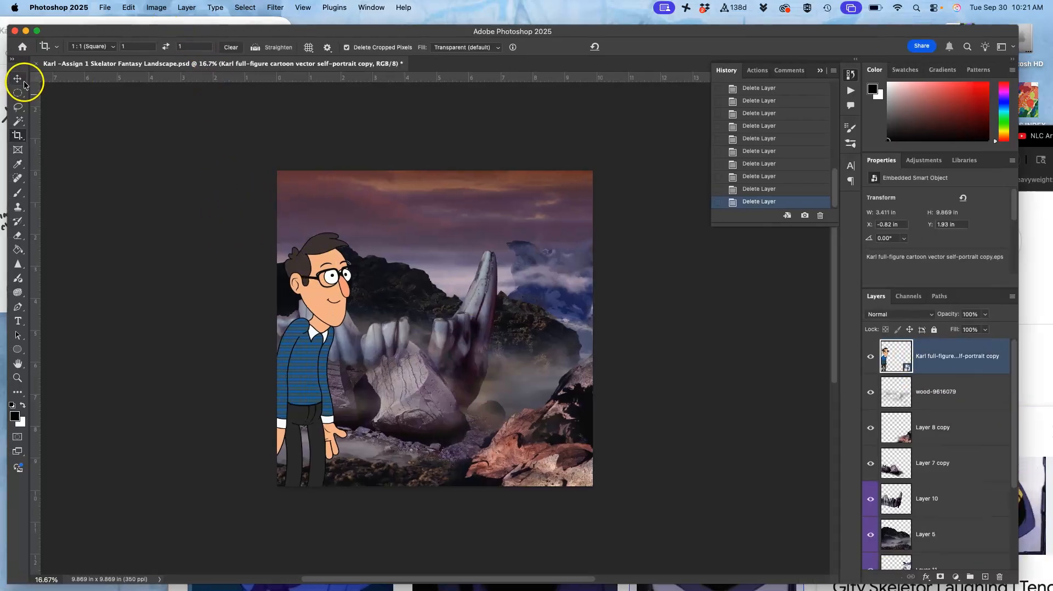
click(323, 283)
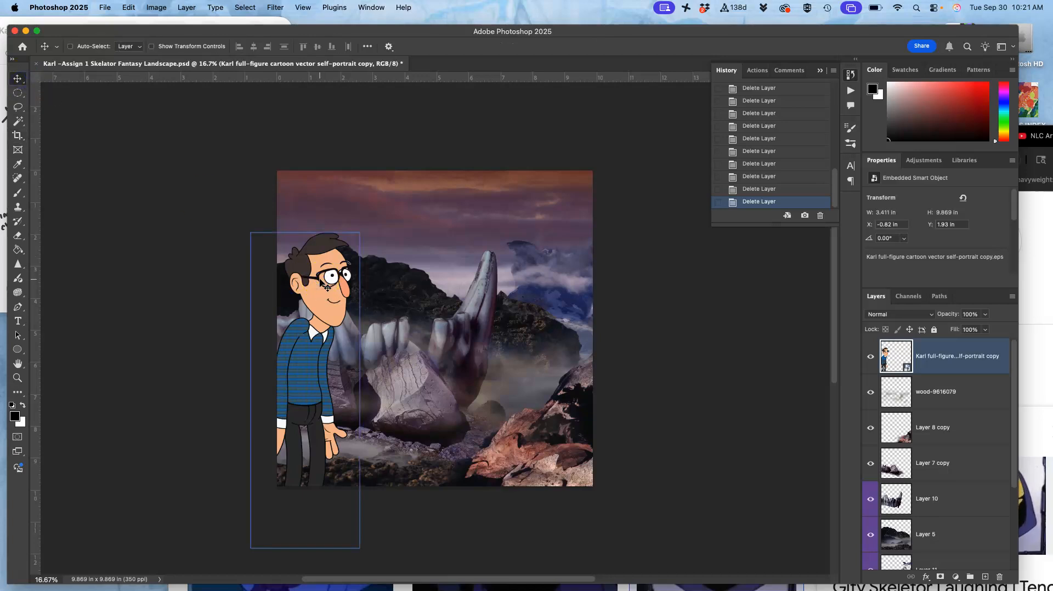
key(super)
key(super+j)
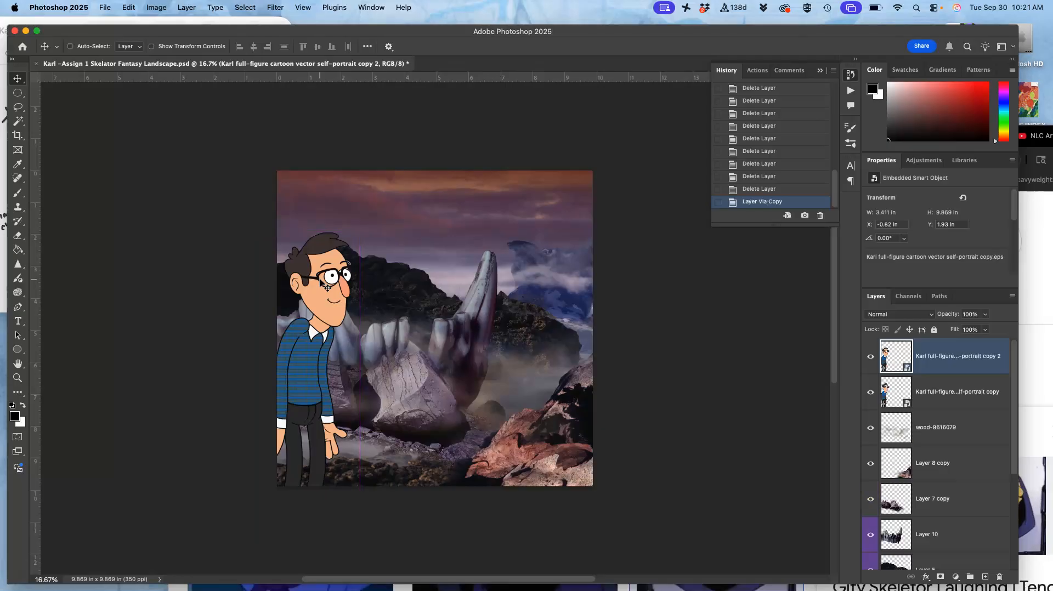
drag(328, 283, 417, 281)
key(super+j)
key(super+j)
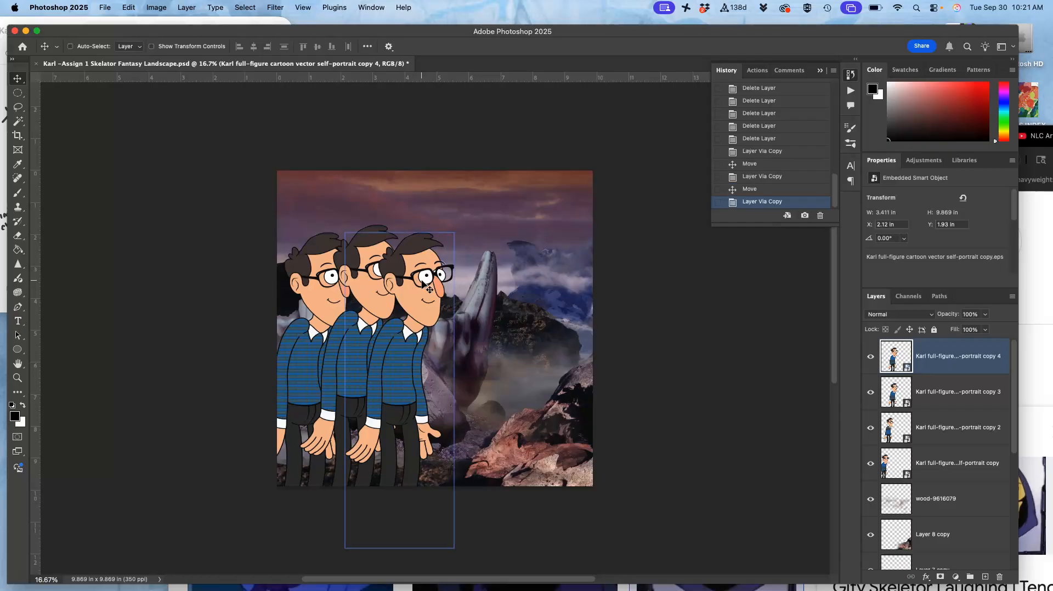
drag(428, 301, 465, 297)
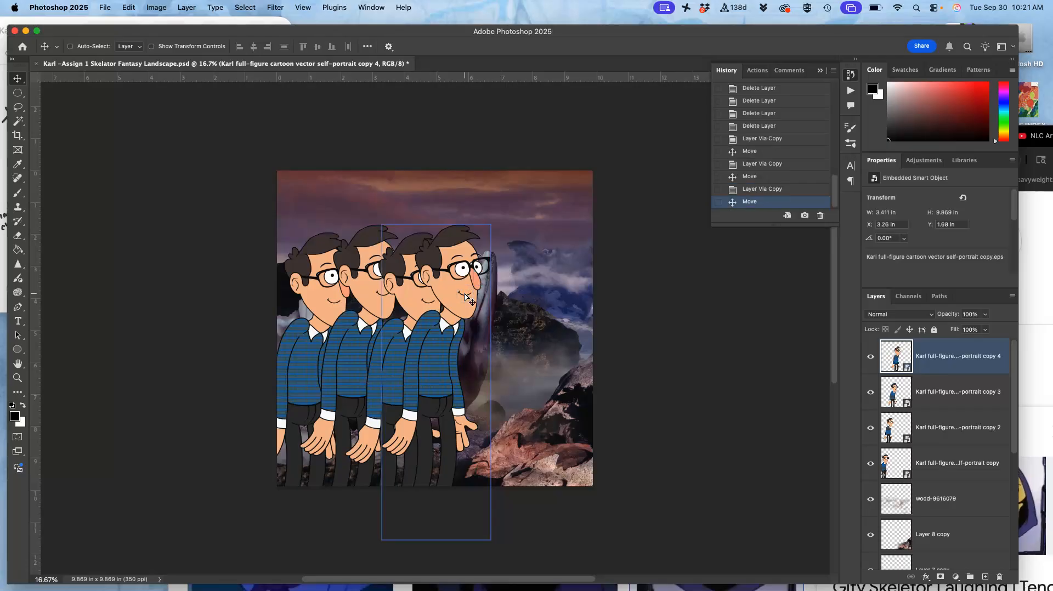
Rasterize the rightmost self-portrait copy and start a Puppet Warp on it
right_click(932, 371)
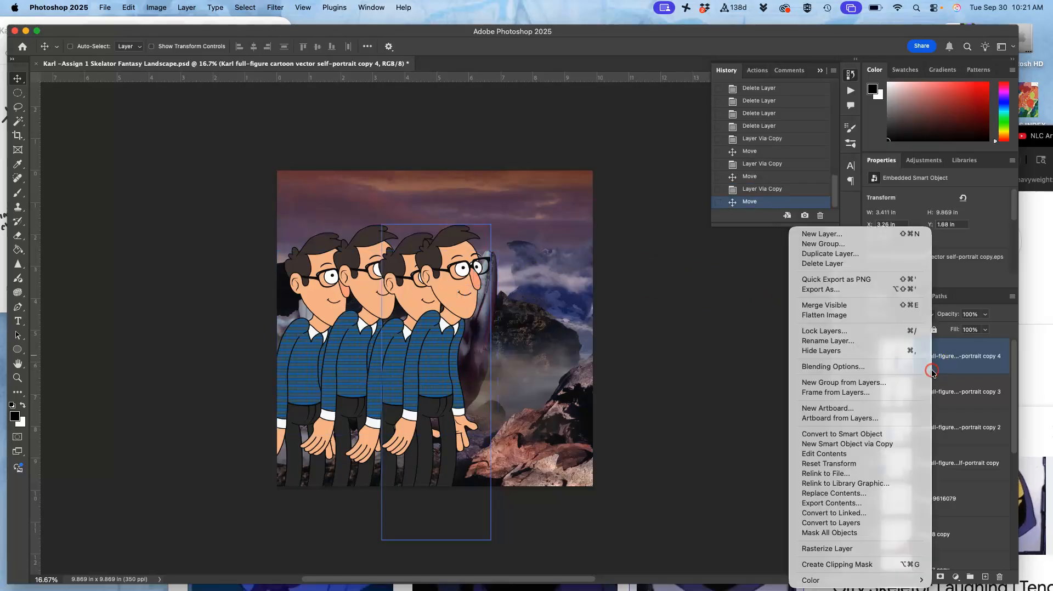
click(873, 549)
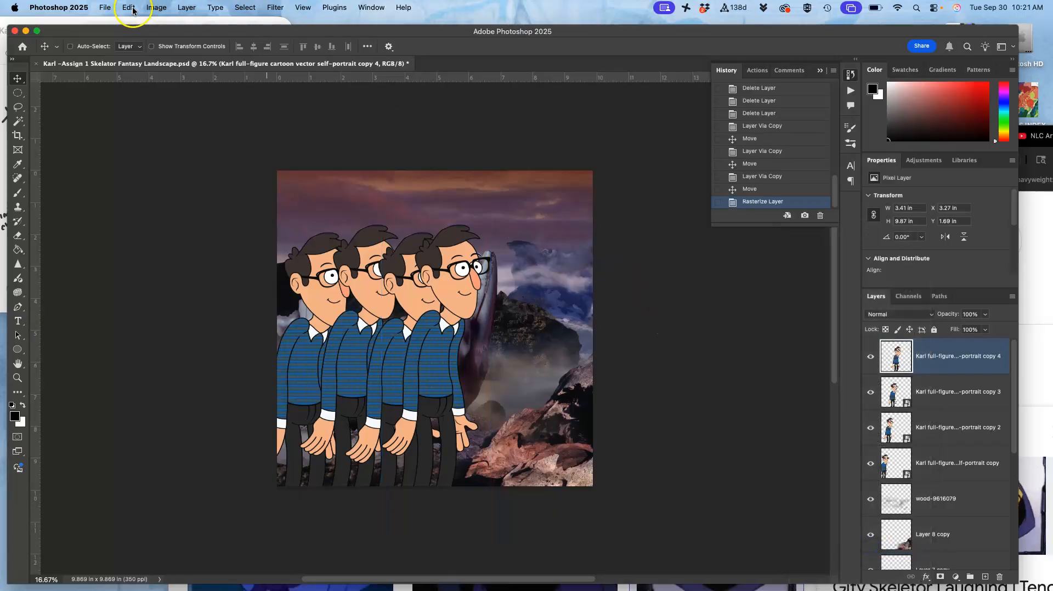
click(129, 7)
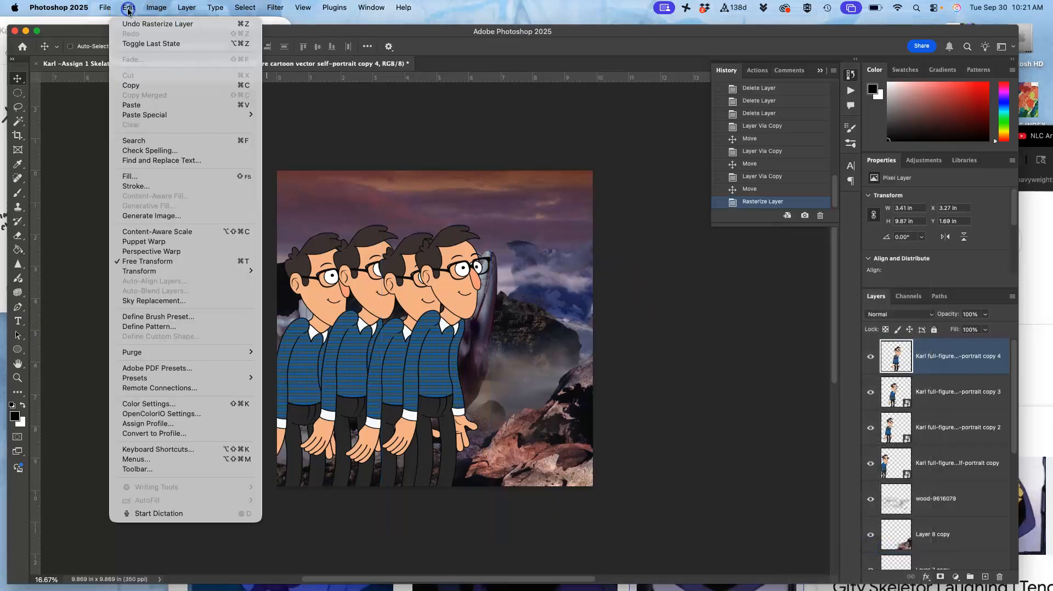
click(138, 243)
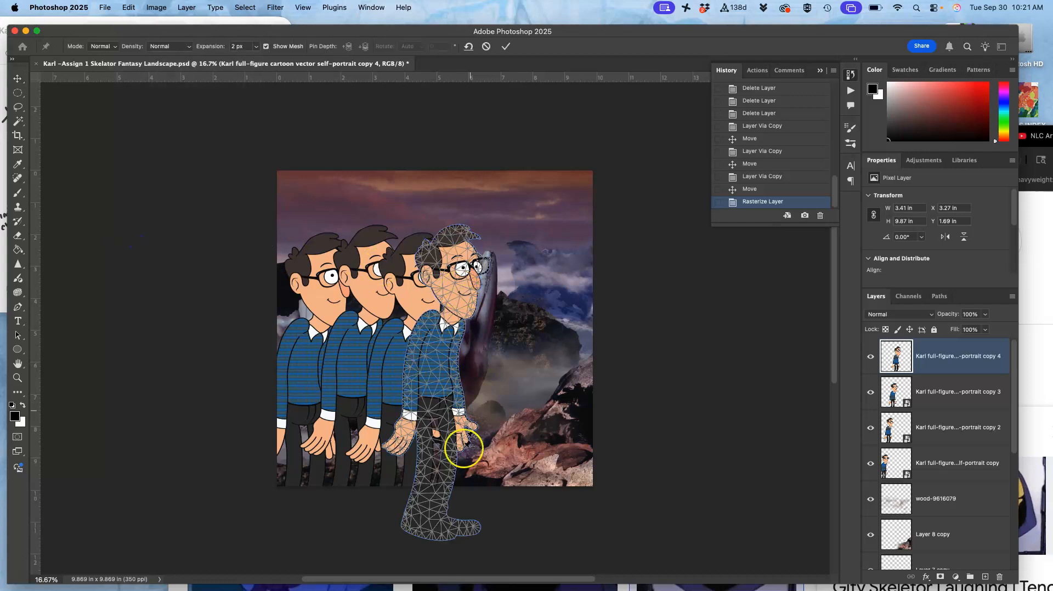